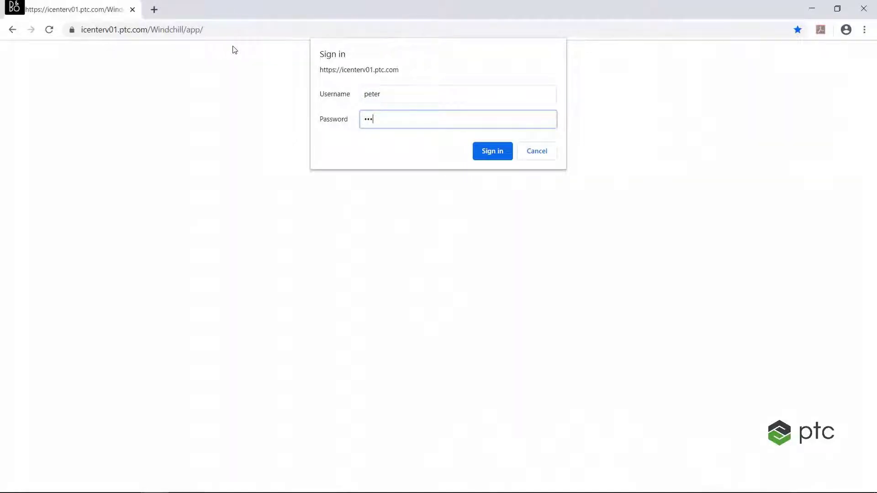
Sign in and open the Quality and Risk Management folder under Documents in the FKST Machine Simple product
key("Return")
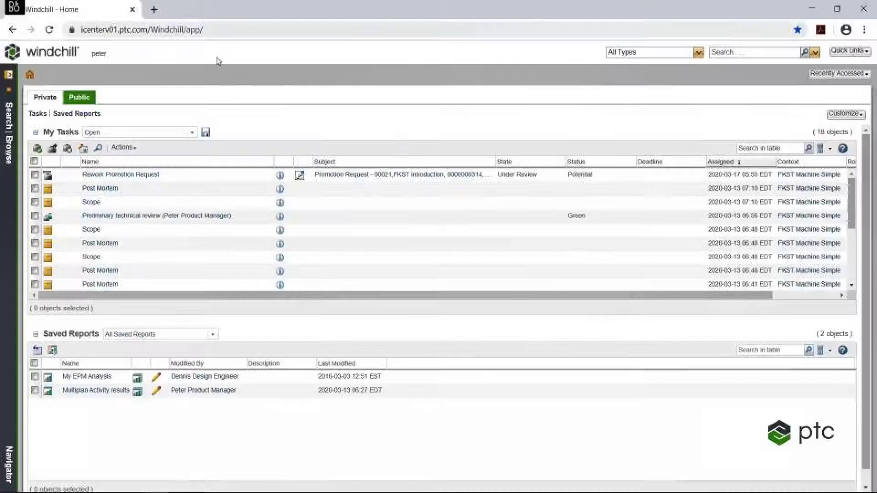
left_click(6, 137)
left_click(15, 145)
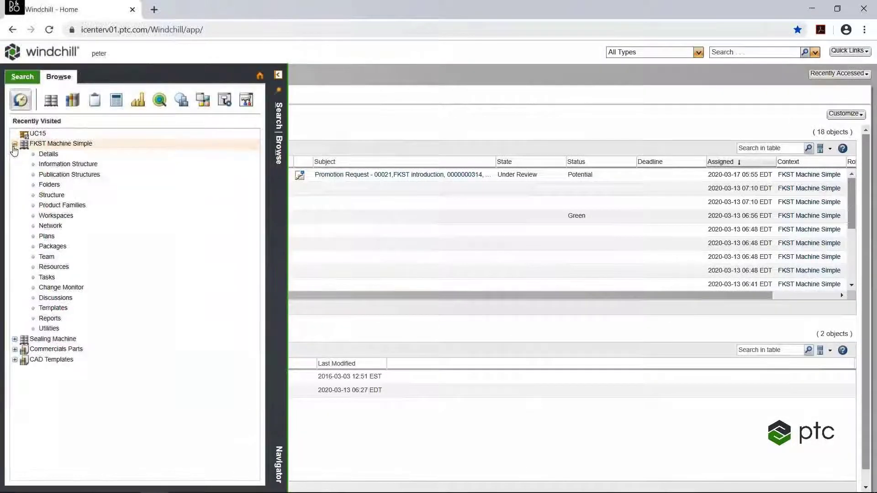
left_click(48, 185)
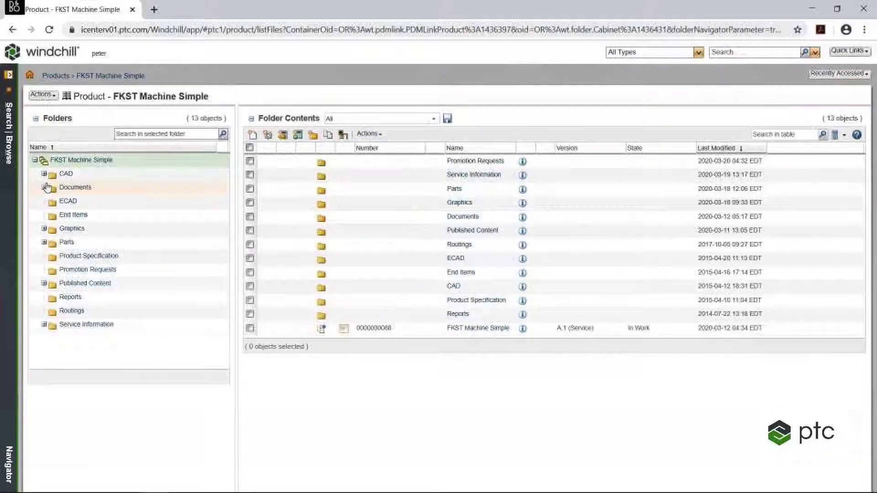
left_click(45, 191)
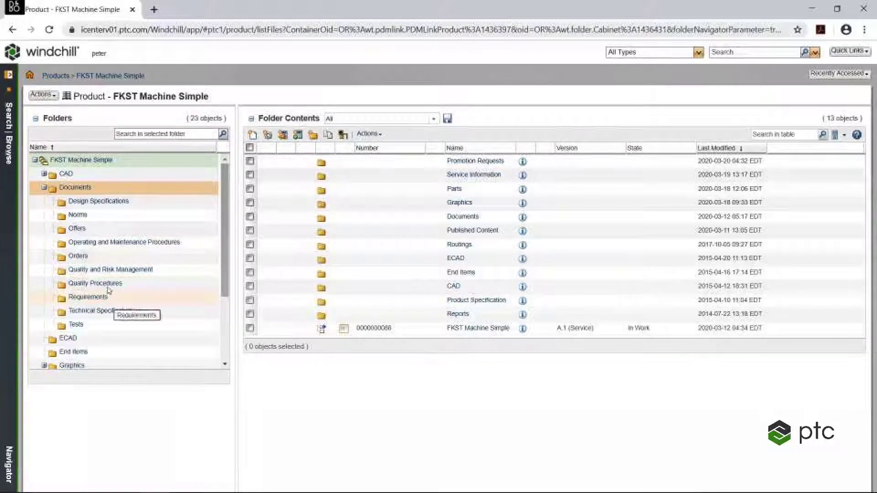
left_click(109, 269)
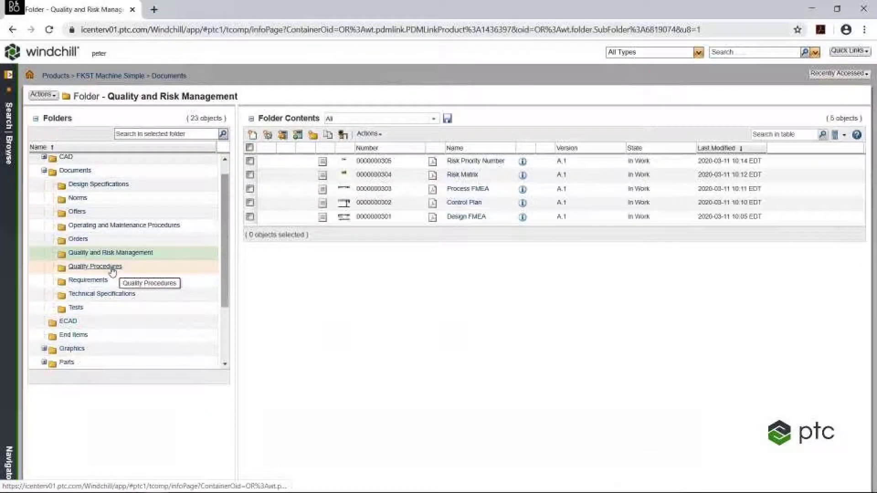
Preview the thumbnails of the Process FMEA, Risk Matrix and Risk Priority Number documents
left_click(345, 204)
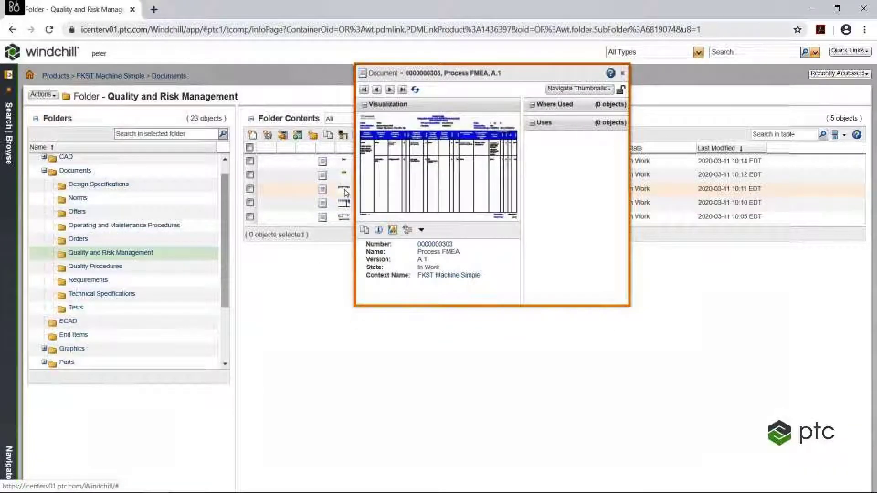
mouse_move(345, 181)
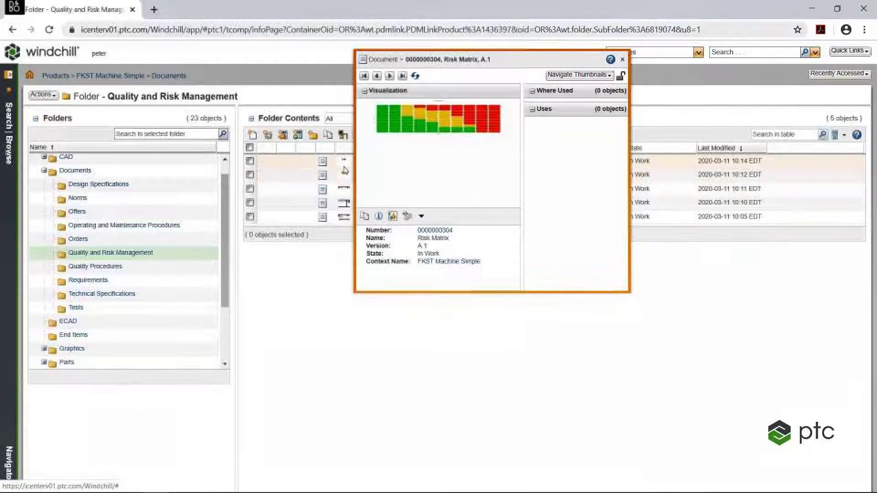
mouse_move(345, 164)
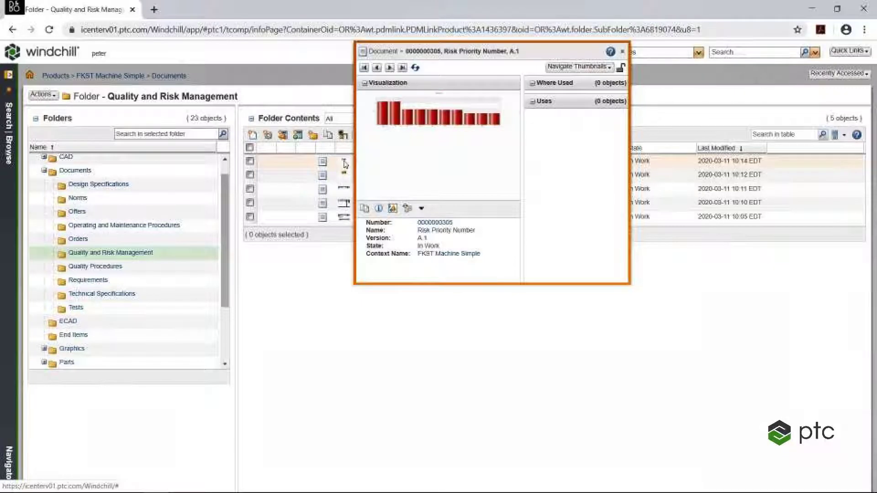
Open the Operating and Maintenance Procedures folder and show its contents in the My Documents view
left_click(157, 227)
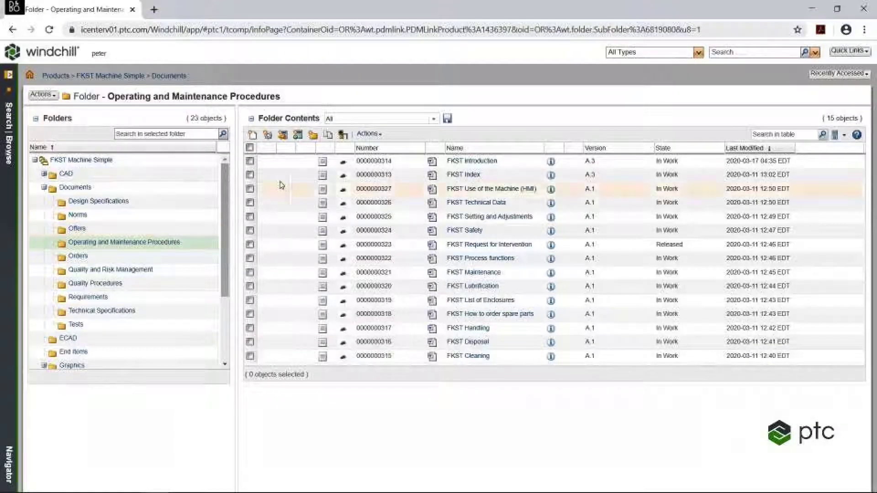
left_click(434, 120)
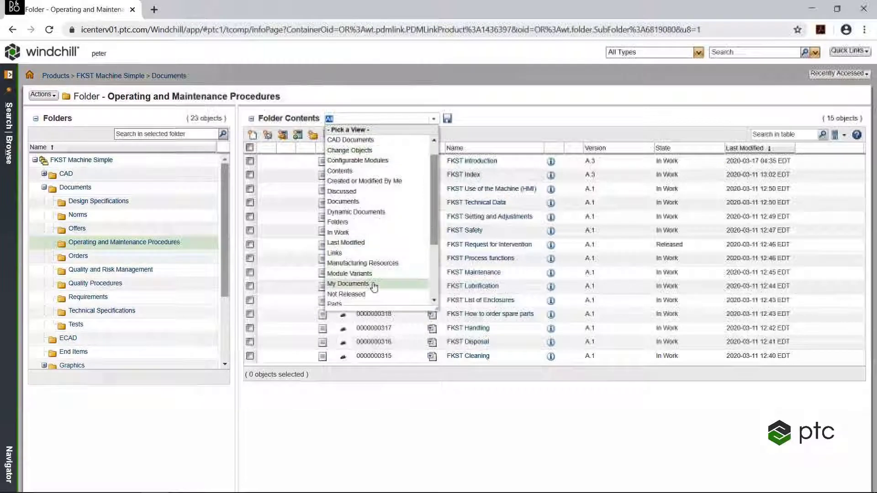
left_click(373, 285)
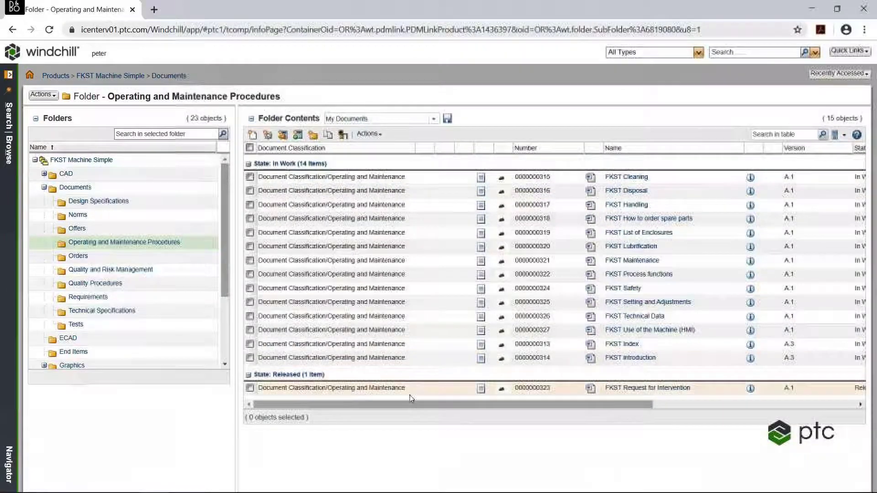
left_click_drag(448, 407, 429, 421)
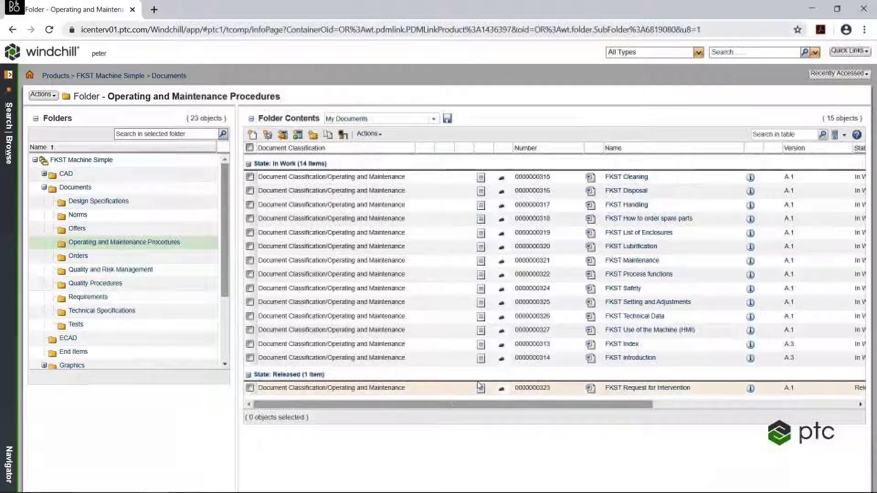
Open the information page of the FKST Index document and review its document structure and details
left_click(501, 346)
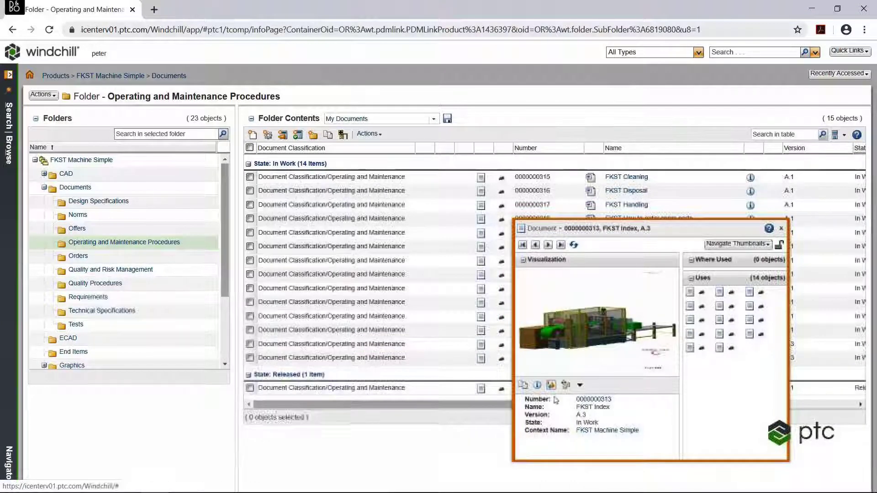
left_click(537, 386)
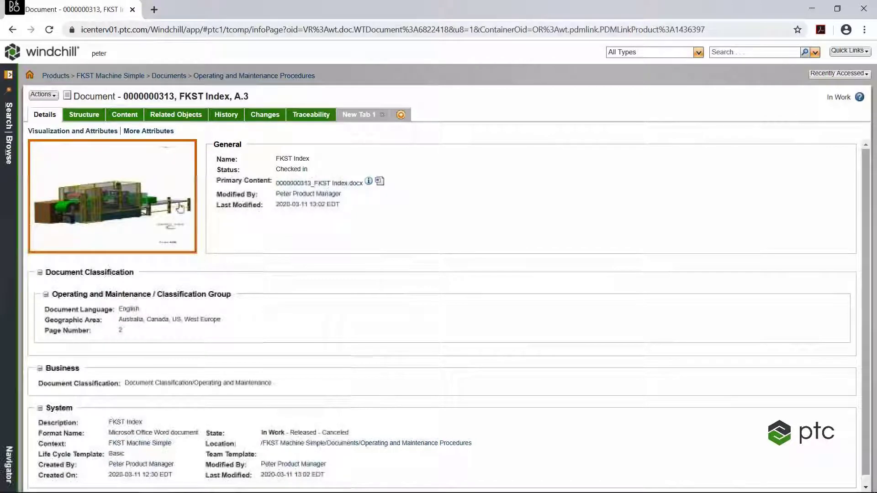
left_click(84, 114)
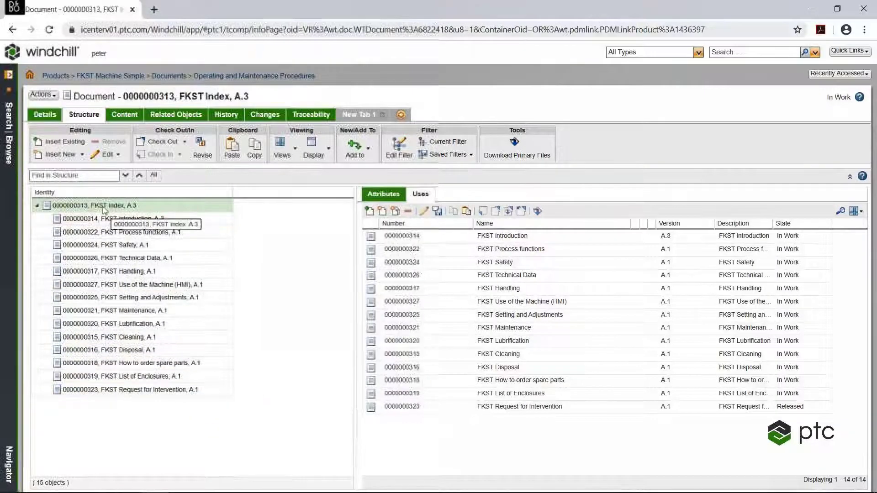
left_click(45, 114)
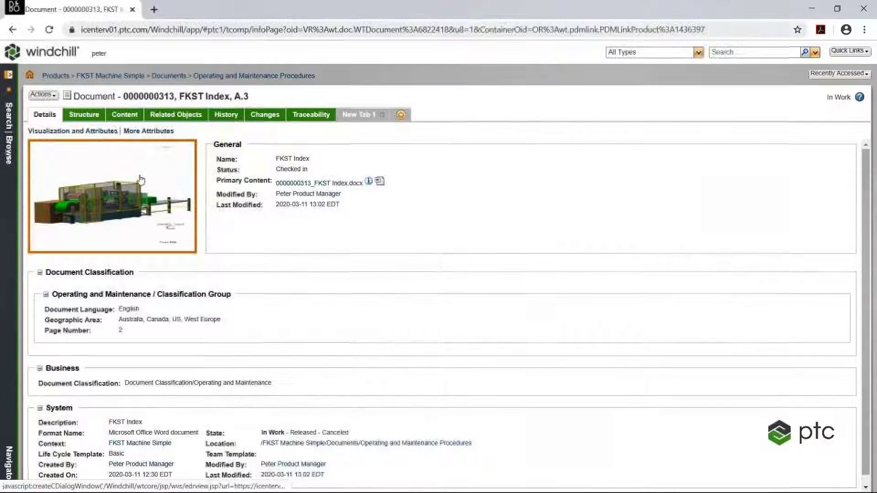
View the FKST Index document in Creo View, look through its cover and general index pages, and close the viewer
left_click(148, 182)
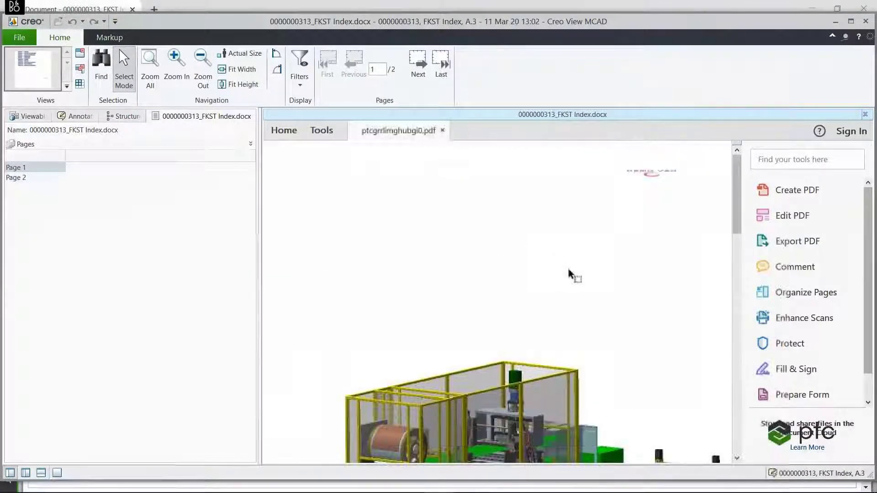
scroll(569, 274, "down", 3)
scroll(568, 274, "down", 5)
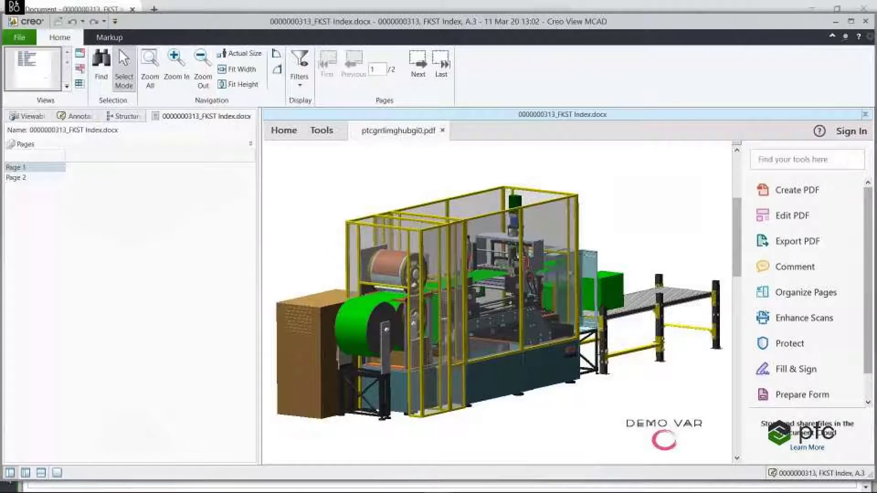
scroll(570, 278, "down", 2)
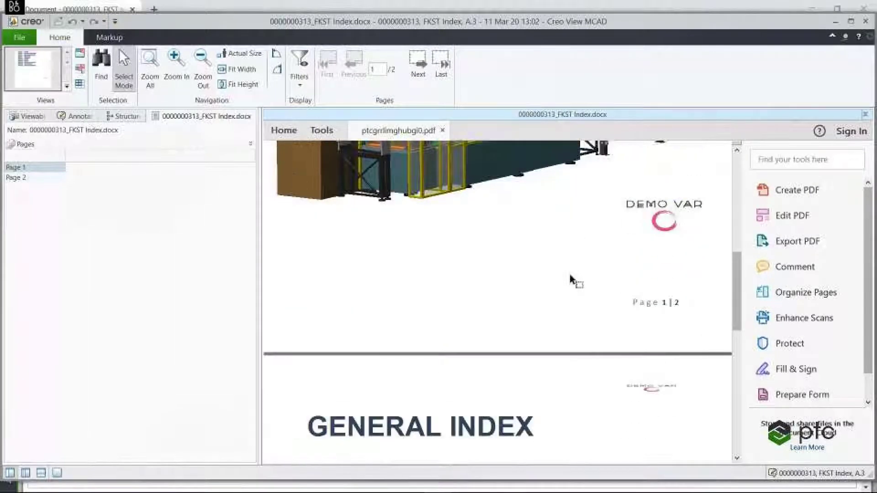
left_click_drag(736, 305, 740, 189)
left_click(867, 22)
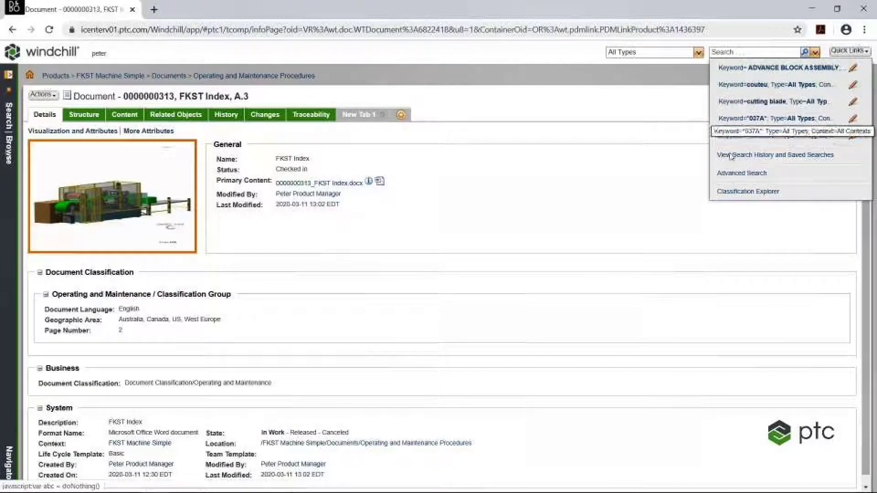
Open the Classification Explorer and list the Risk Management documents under Document Classification
left_click(748, 192)
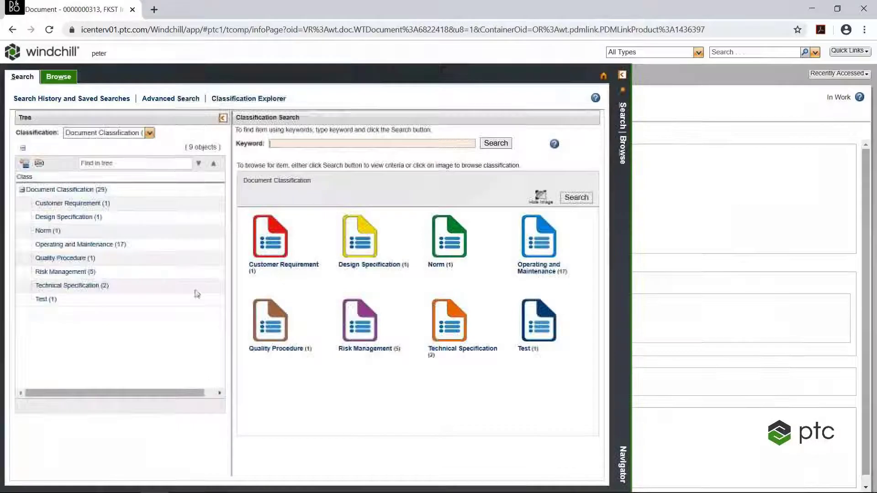
left_click(149, 133)
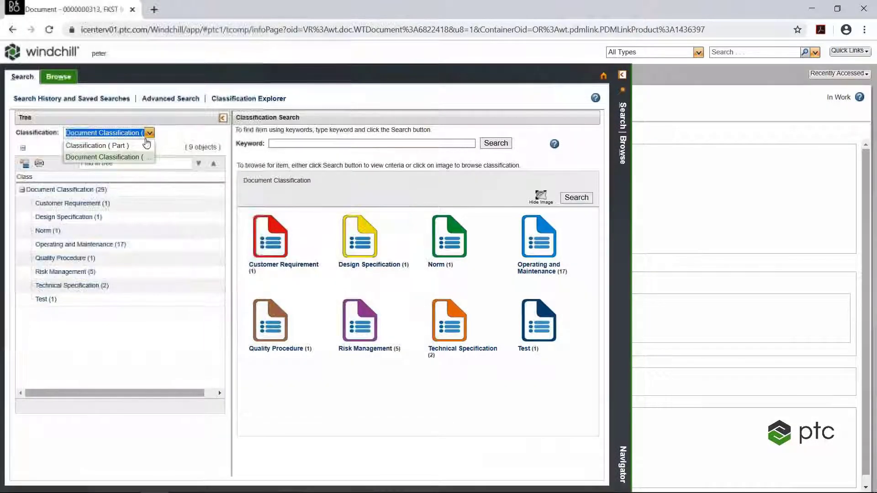
left_click(129, 158)
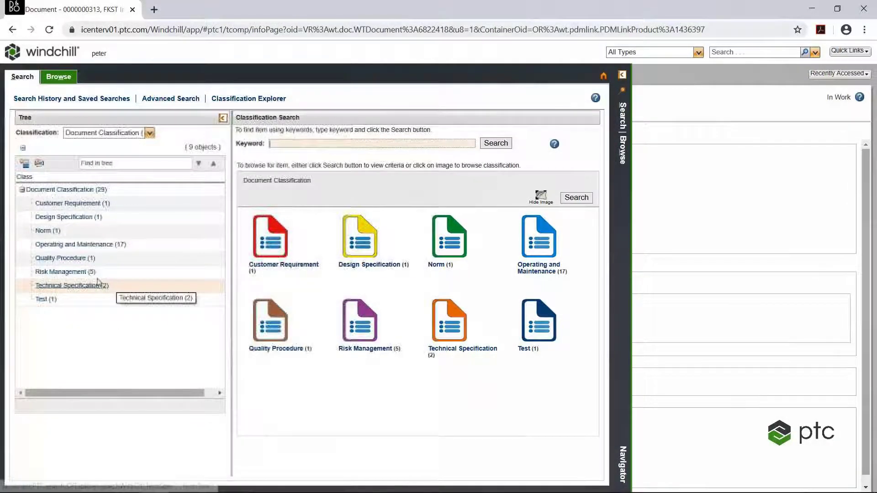
left_click(72, 274)
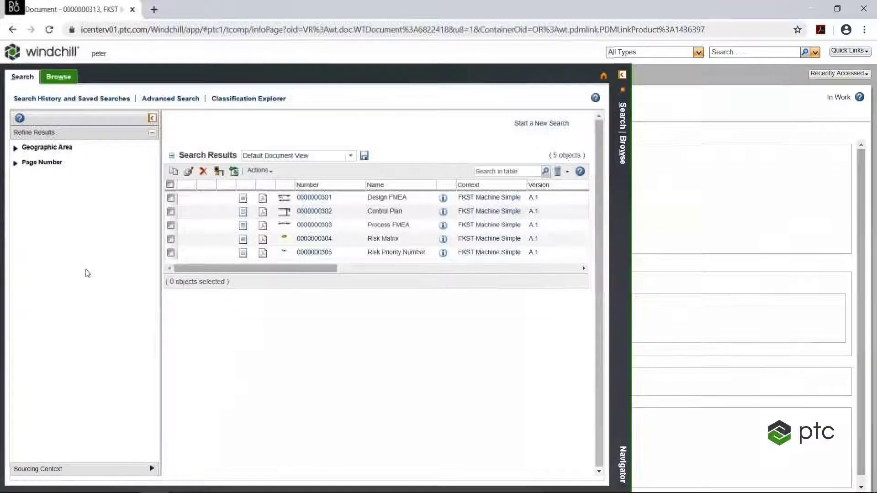
Preview the Design FMEA document using a minimum page number filter of 7, and remove the filter
left_click(15, 148)
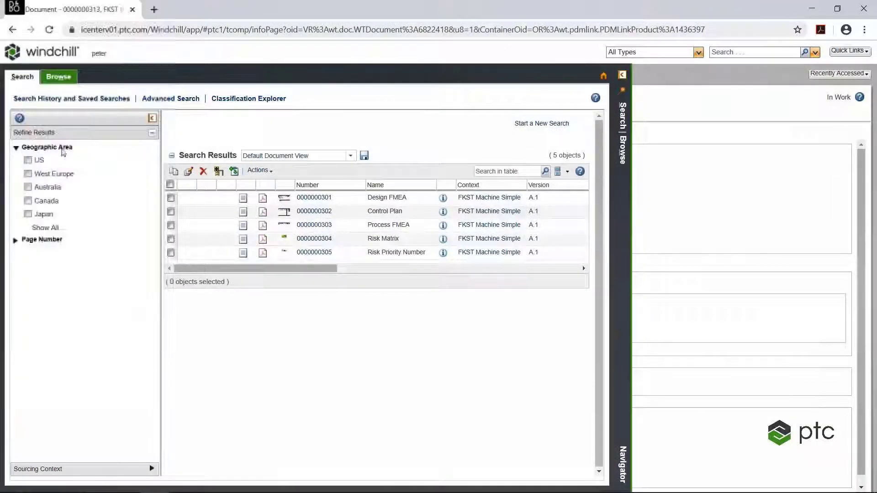
left_click(16, 240)
left_click_drag(27, 264, 70, 264)
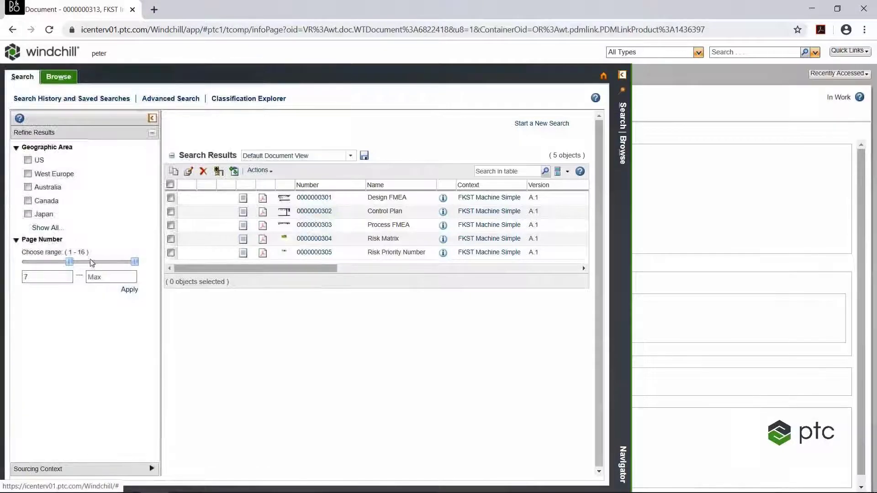
left_click(129, 290)
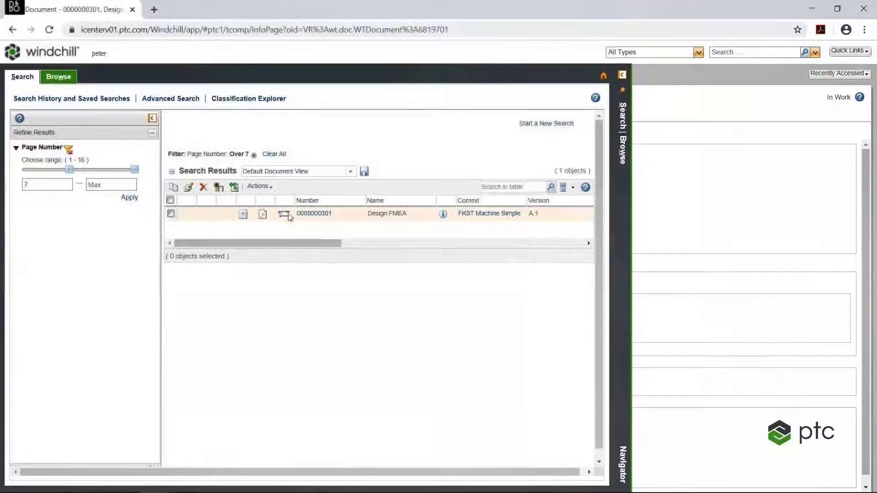
mouse_move(285, 215)
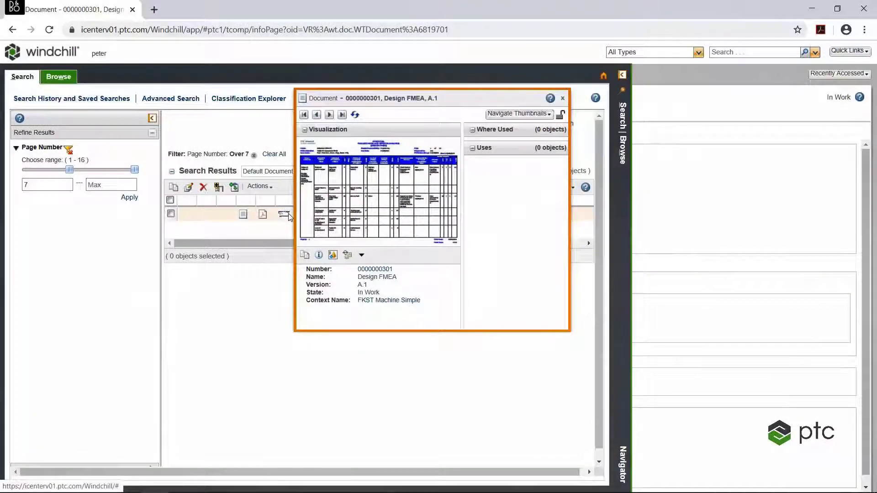
left_click(69, 149)
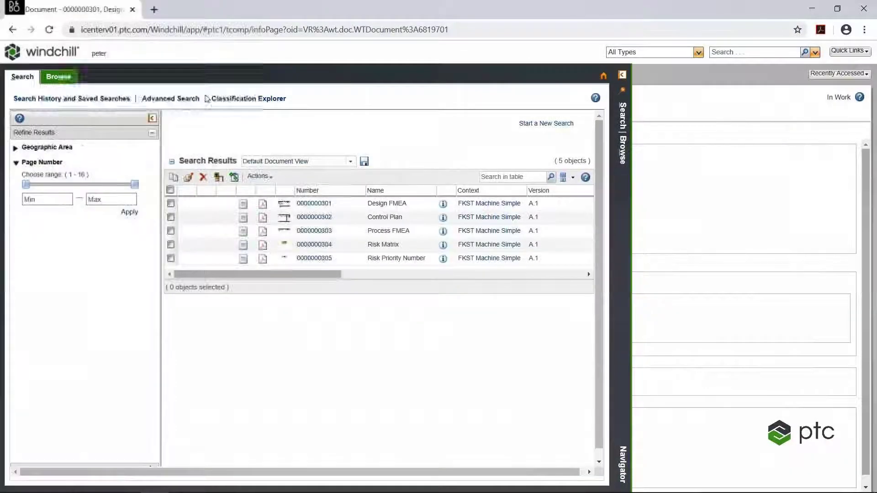
List the Operating and Maintenance documents from the Classification Explorer and filter them by the geographic areas Canada and US
left_click(229, 100)
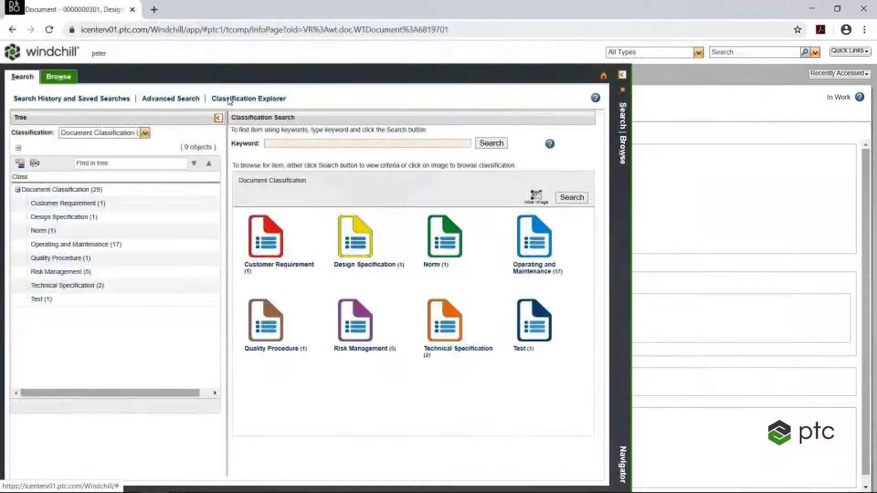
left_click(78, 249)
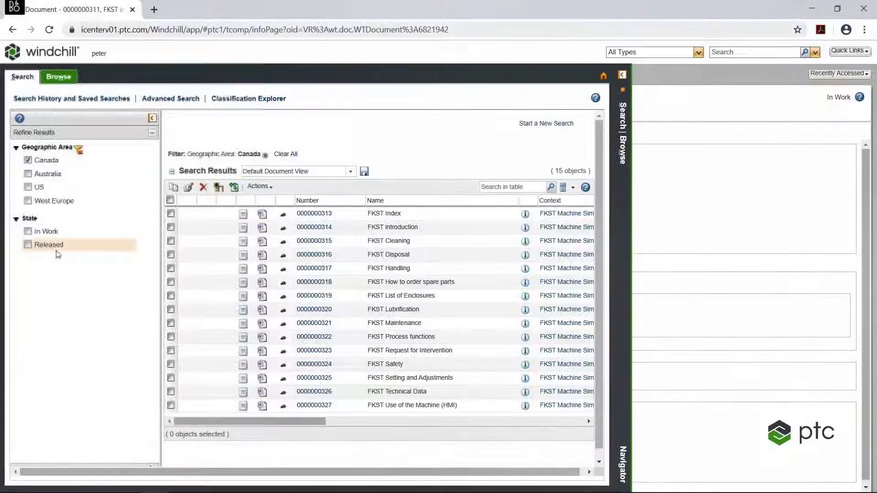
left_click(28, 187)
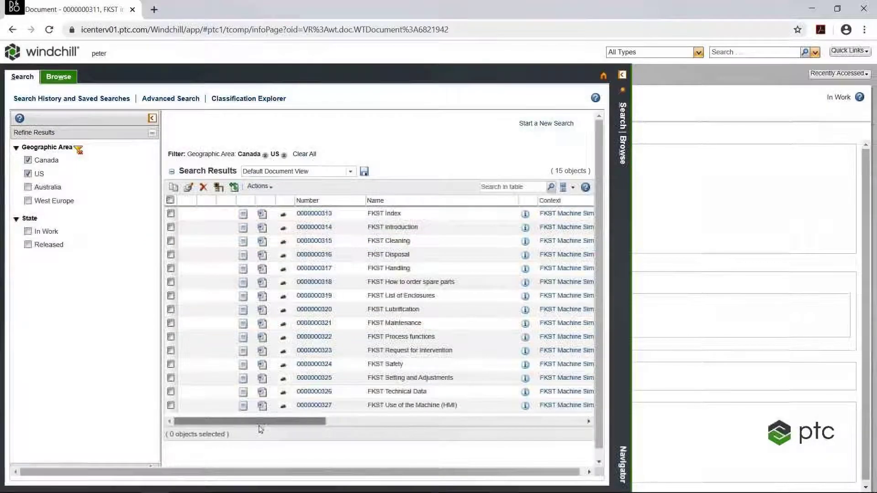
Examine the language, geographic area, page number and classification columns of the filtered documents
left_click_drag(268, 424, 363, 449)
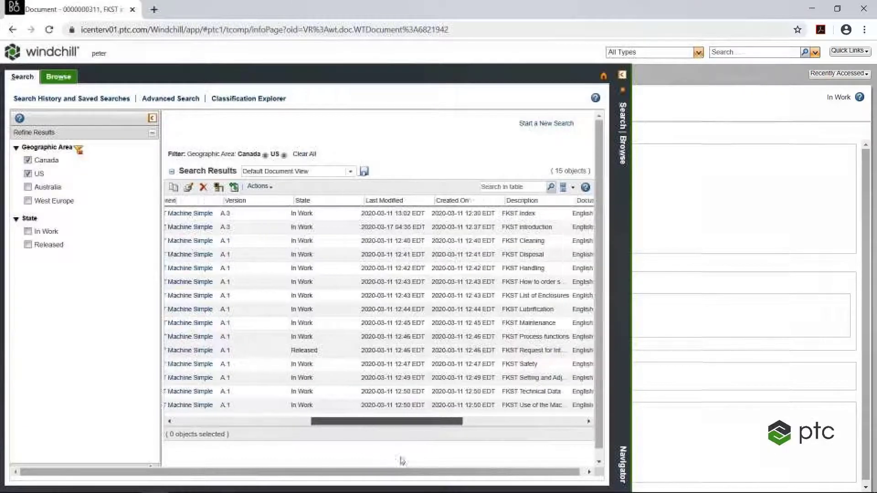
scroll(411, 463, "right", 5)
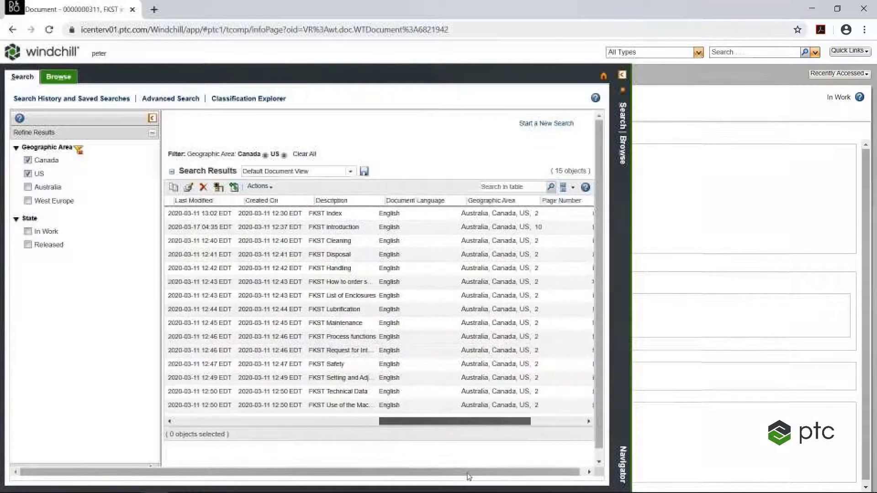
scroll(469, 477, "right", 2)
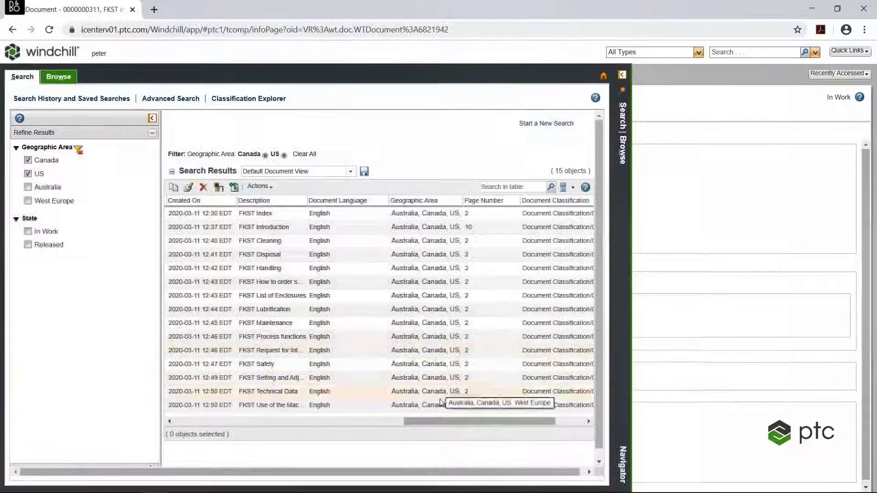
Return to the home page and open the Rework Promotion Request task for the FKST introduction document
left_click_drag(448, 422, 218, 401)
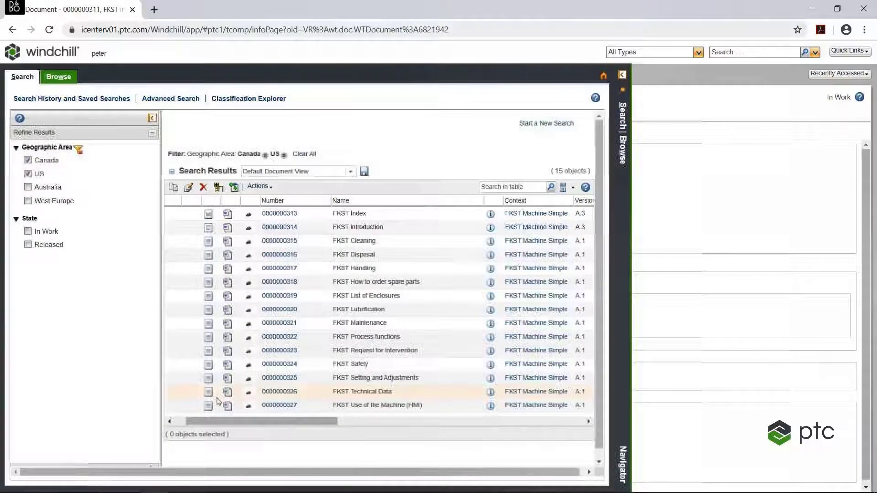
left_click(603, 78)
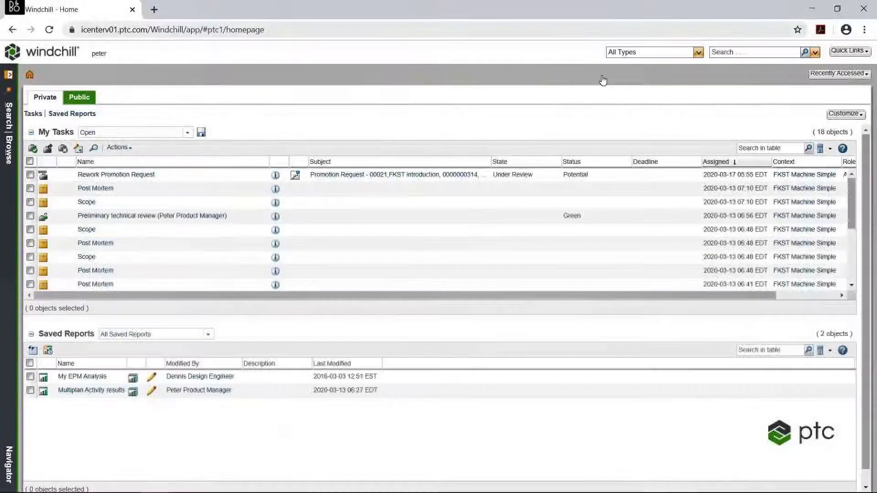
left_click(83, 177)
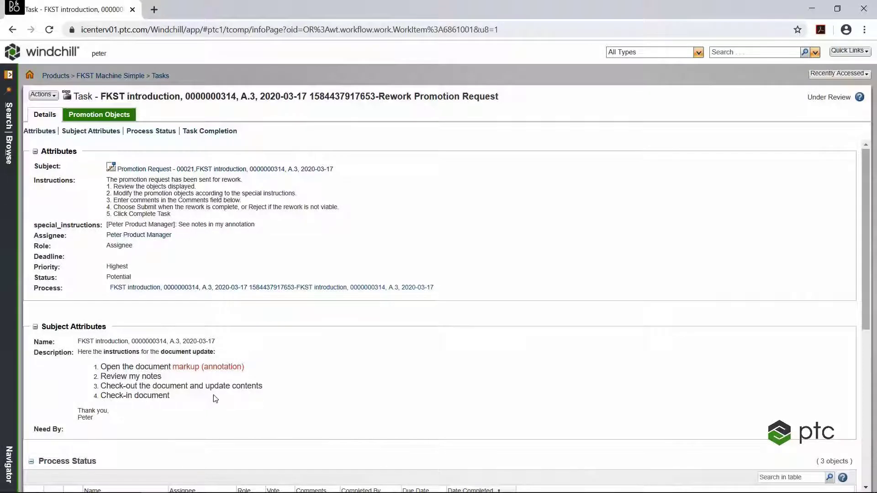
View the promotion request's workflow diagram in a separate browser tab, and close that tab to return to the task
right_click(215, 289)
left_click(258, 295)
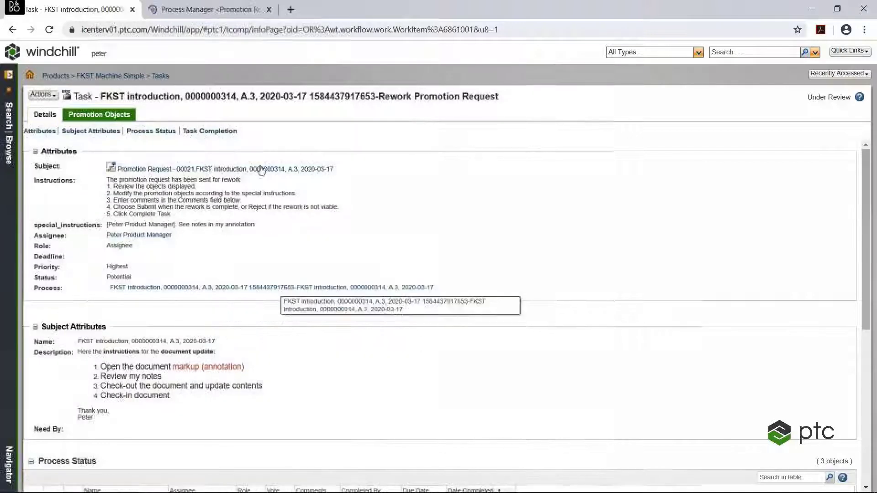
left_click(222, 10)
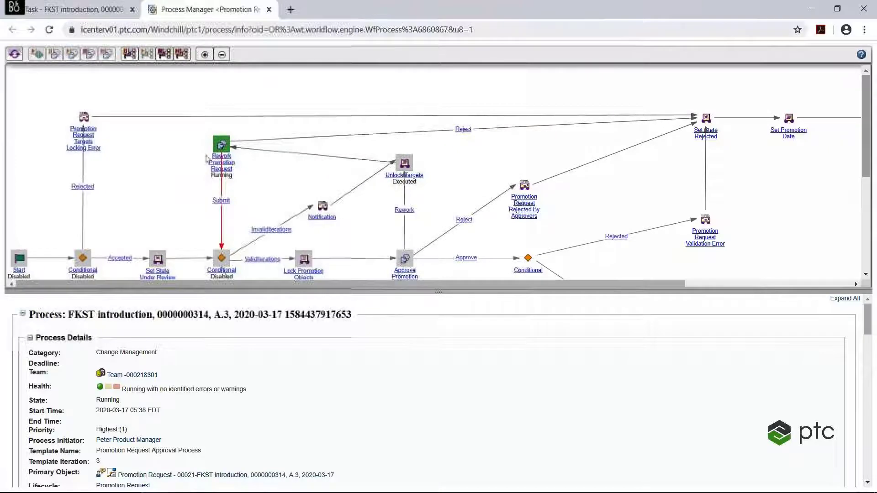
left_click(269, 10)
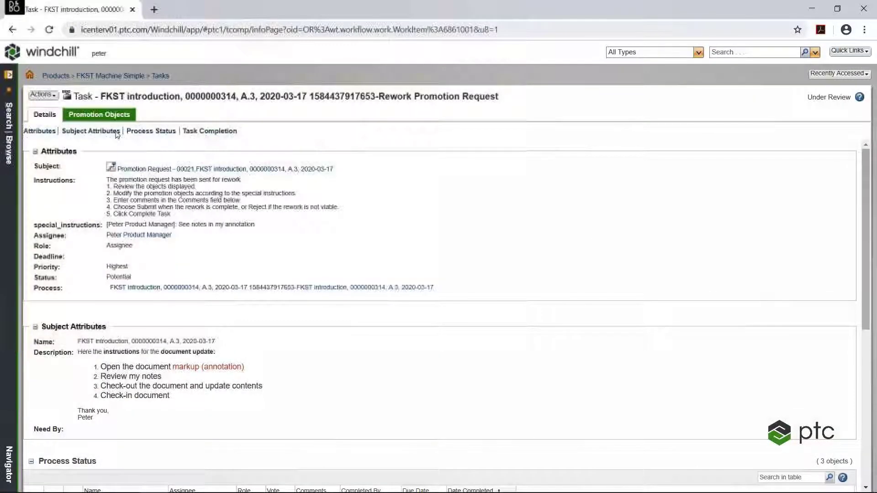
Open the FKST introduction document from the task's promotion objects and view its related objects
left_click(110, 115)
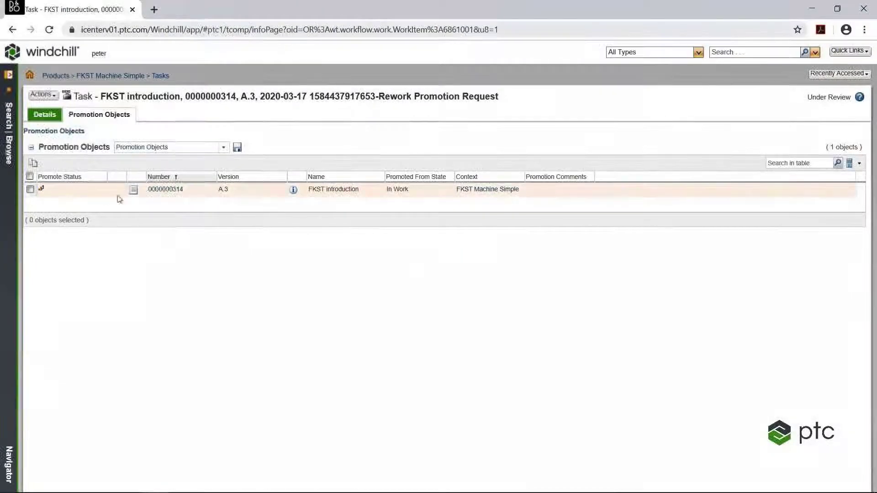
left_click(293, 190)
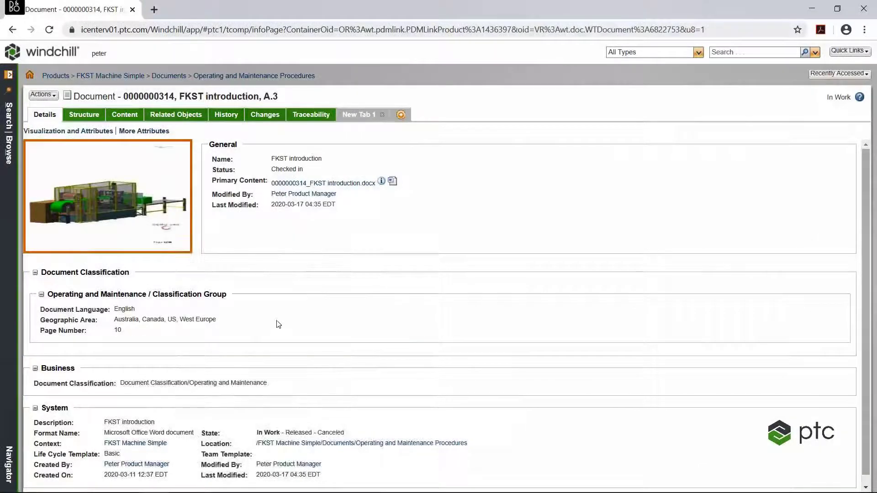
left_click(167, 117)
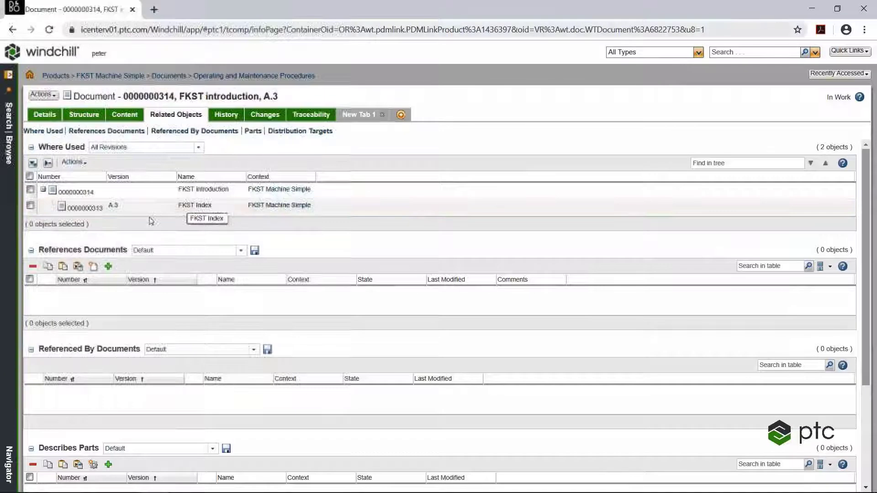
Review the notes on page 3 of the Document reviewed annotation in Creo View, and close the viewer
left_click(358, 115)
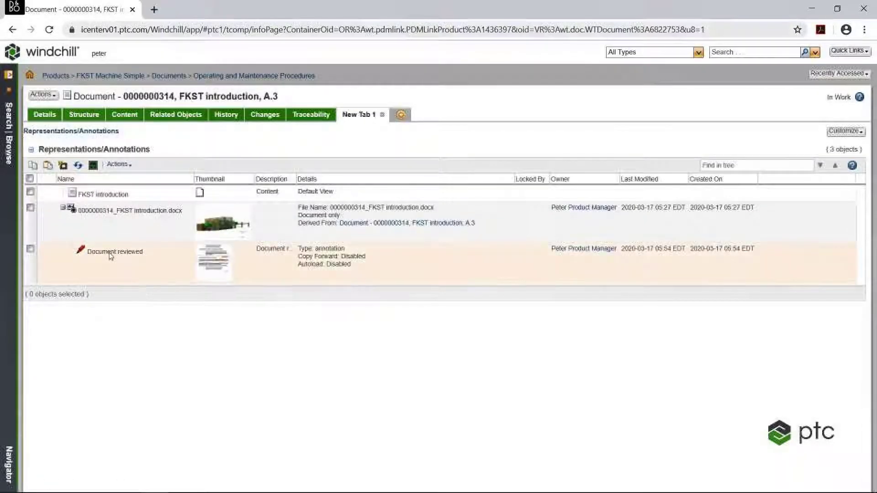
left_click(209, 255)
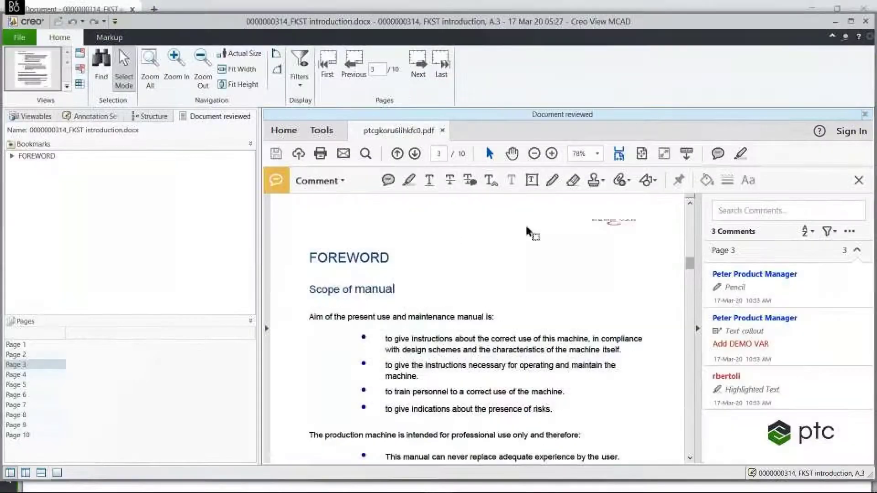
scroll(571, 260, "down", 5)
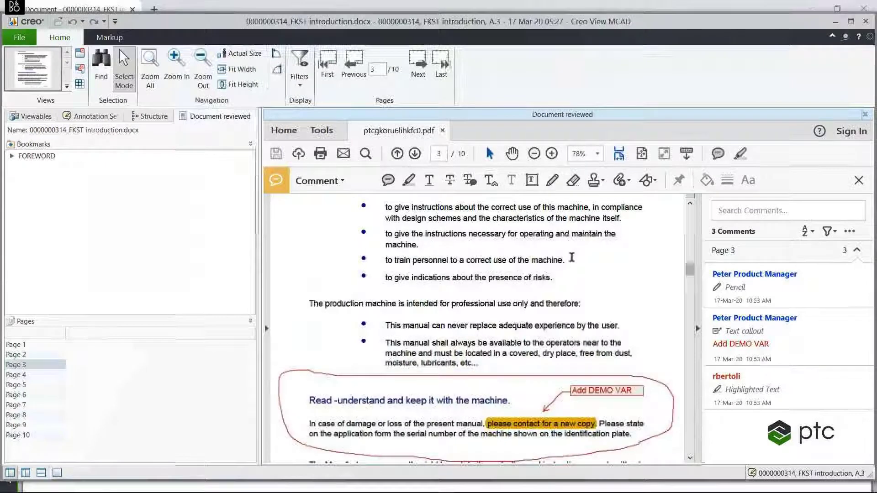
scroll(572, 255, "down", 1)
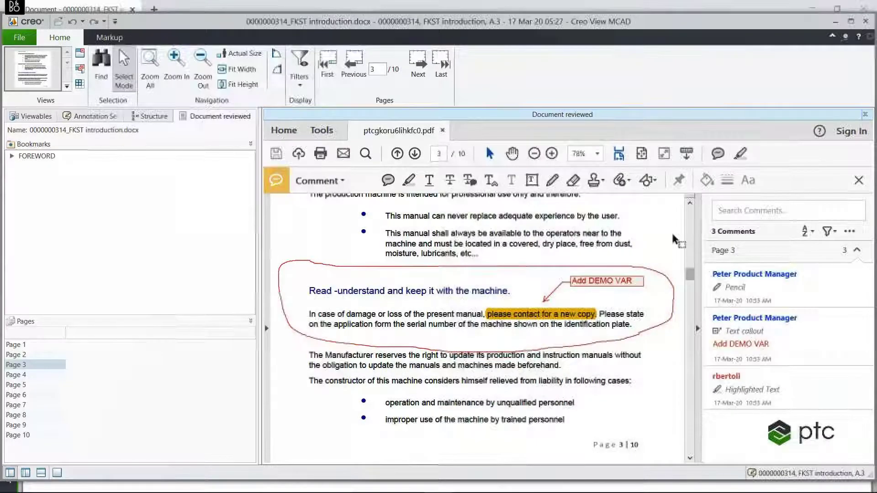
left_click(865, 21)
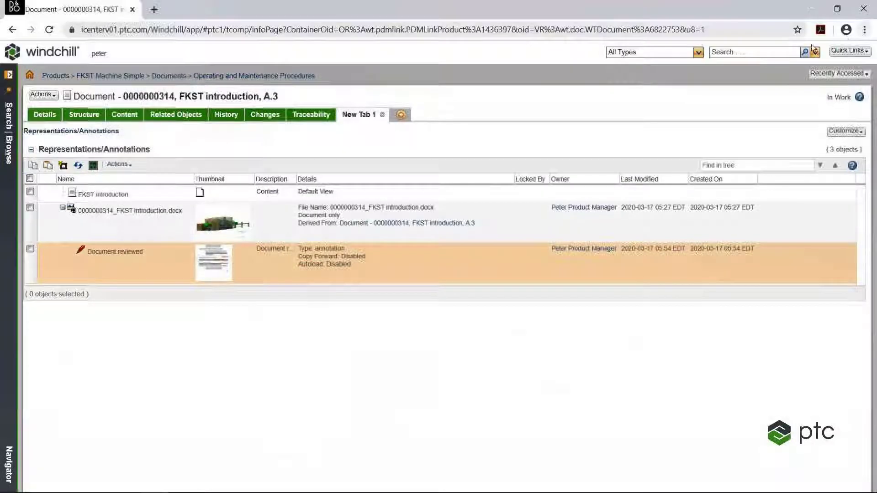
Check out and download the FKST introduction document, and open the downloaded file in Word
left_click(44, 96)
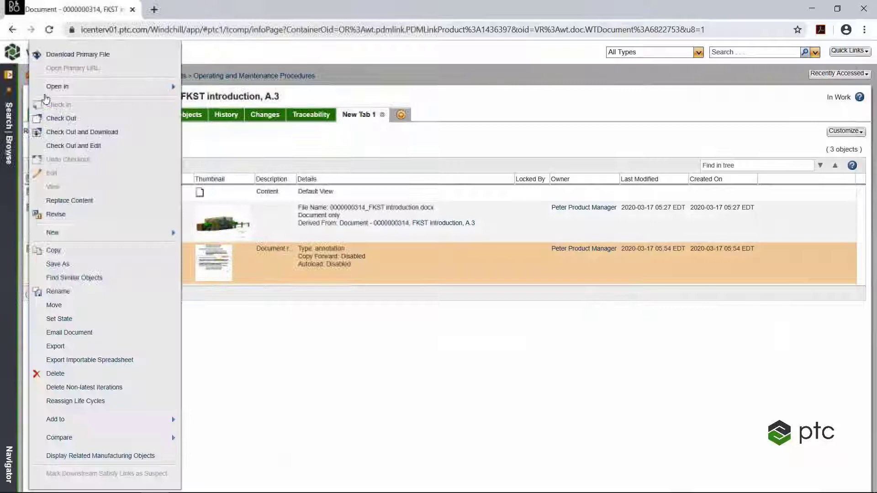
left_click(83, 133)
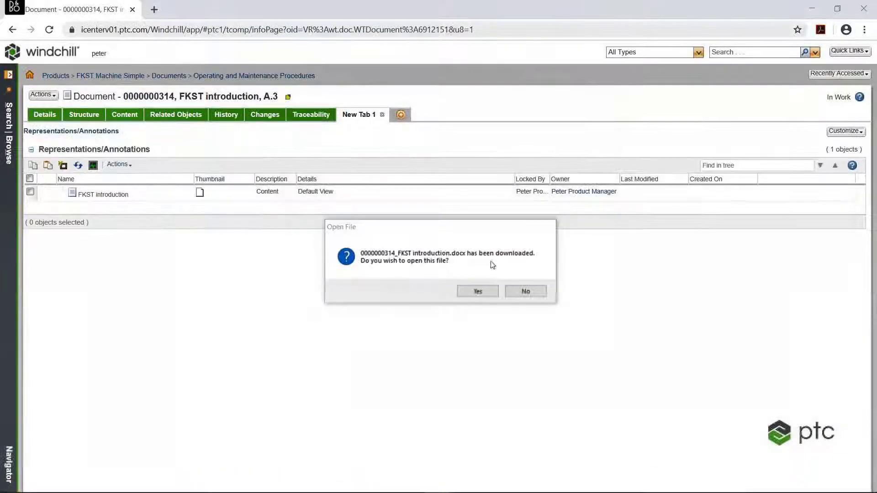
left_click(477, 292)
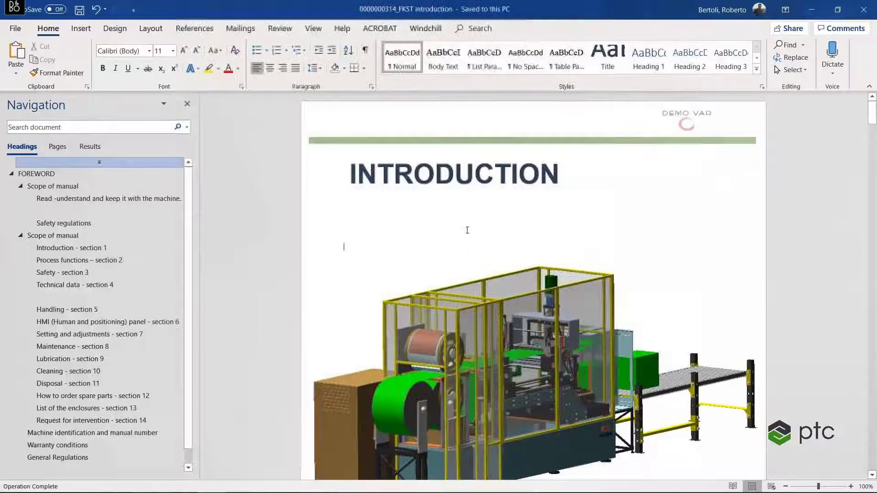
Insert "DEMO VAR" after "please contact" in the paragraph under "Read -understand and keep it with the machine."
scroll(467, 230, "down", 10)
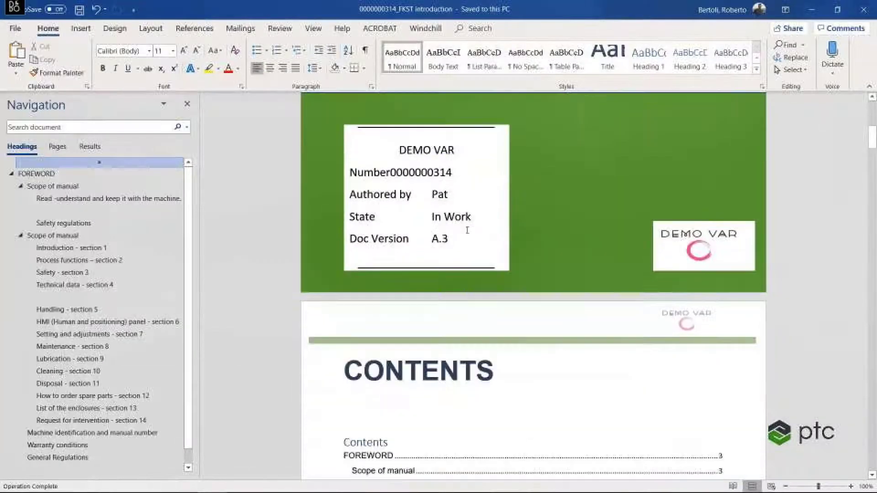
scroll(468, 233, "down", 7)
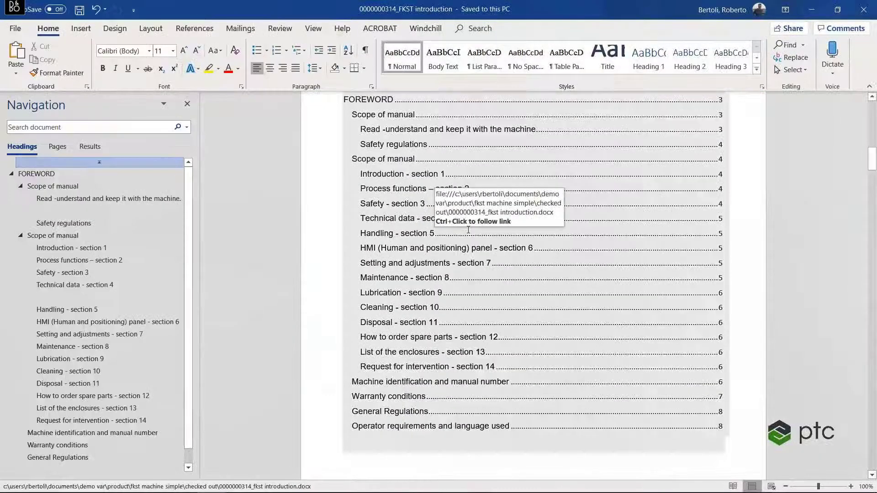
scroll(467, 260, "down", 3)
scroll(467, 262, "down", 10)
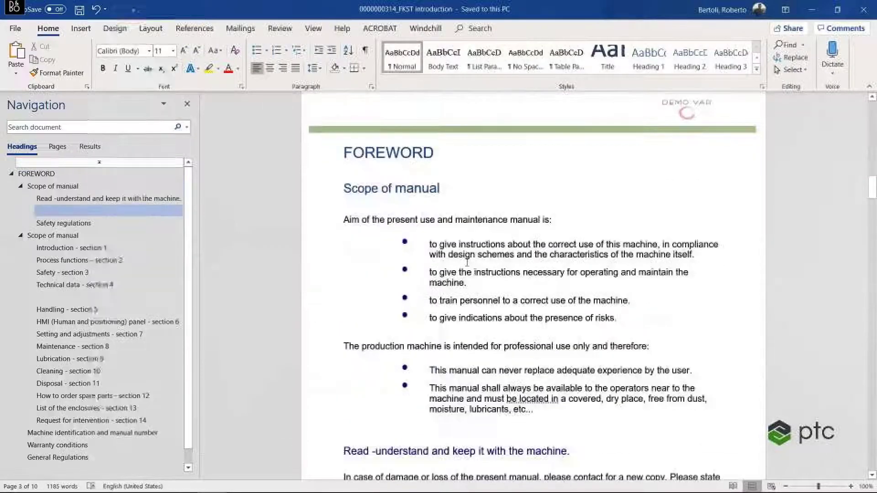
scroll(466, 264, "down", 3)
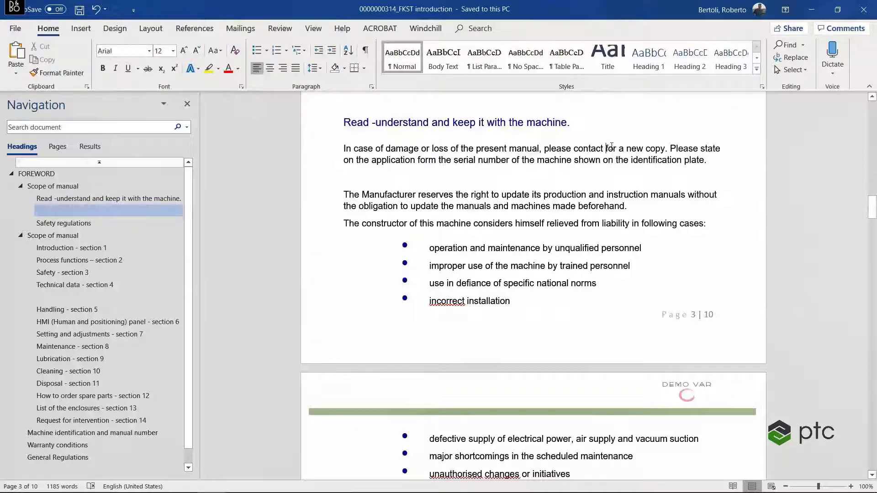
type("DEMO")
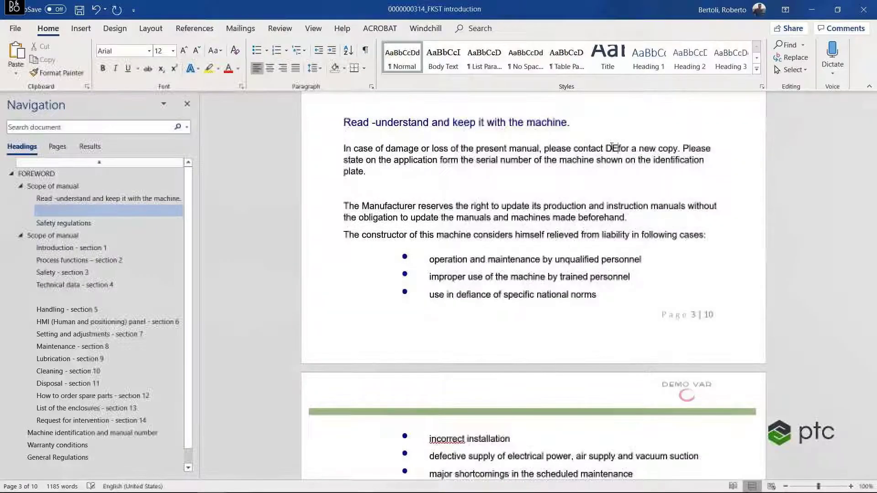
type(" VAR")
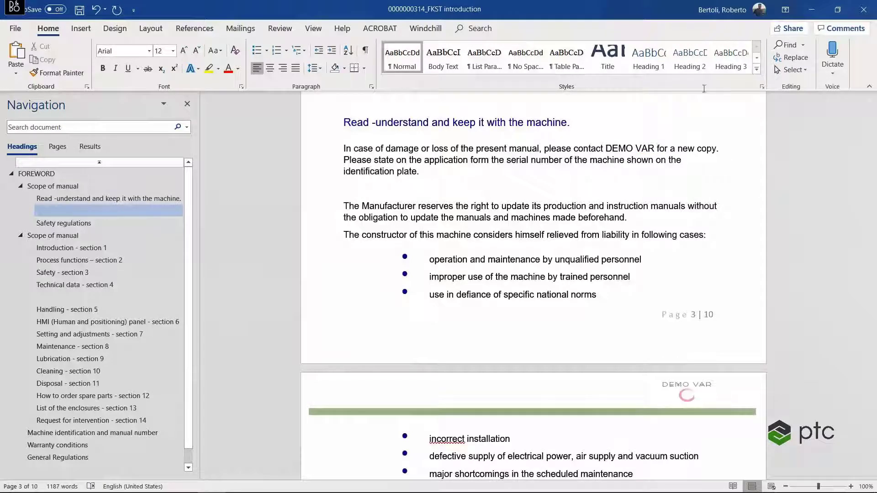
Close the Word document, check it in with the comment "Add DEMO VAR", and refresh its Windchill page
left_click(868, 10)
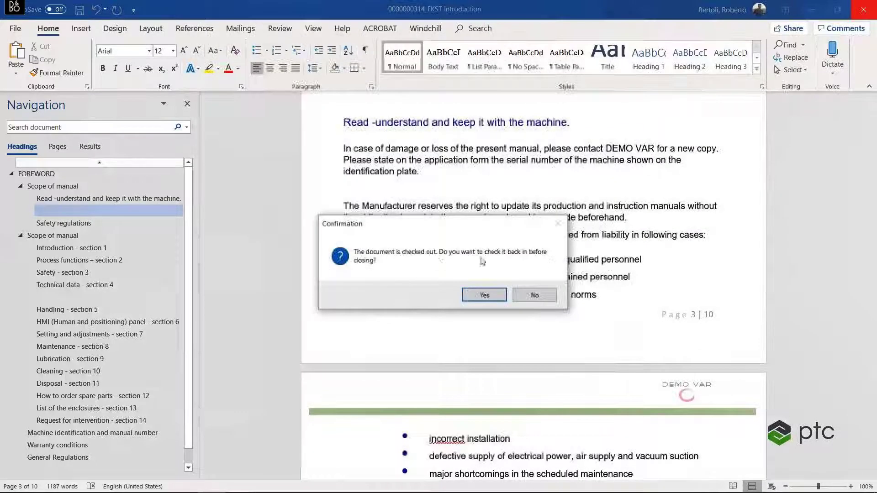
left_click(485, 295)
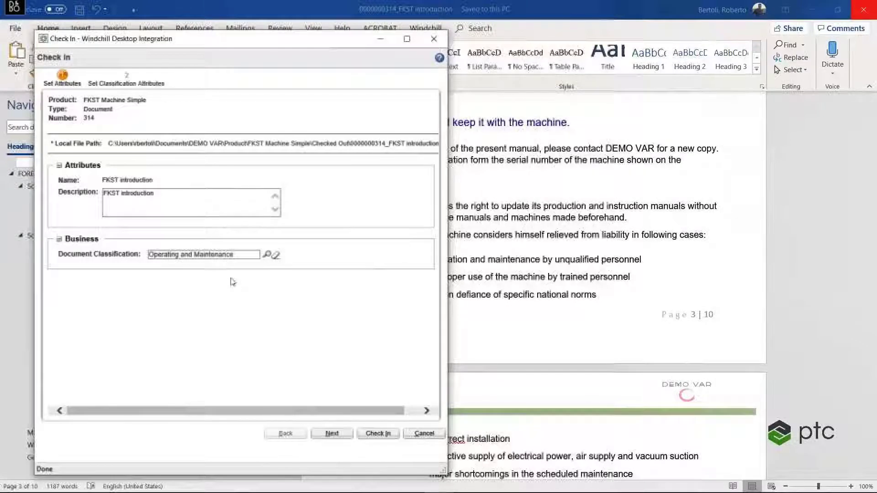
left_click(332, 434)
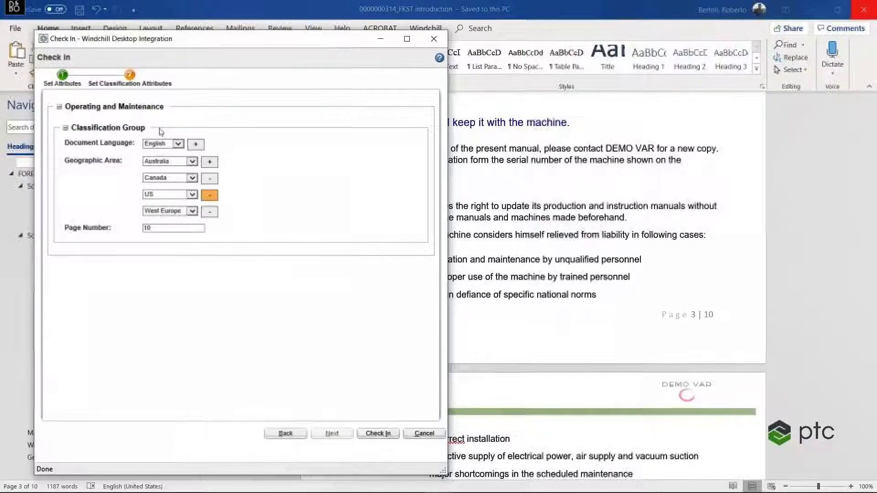
left_click(369, 431)
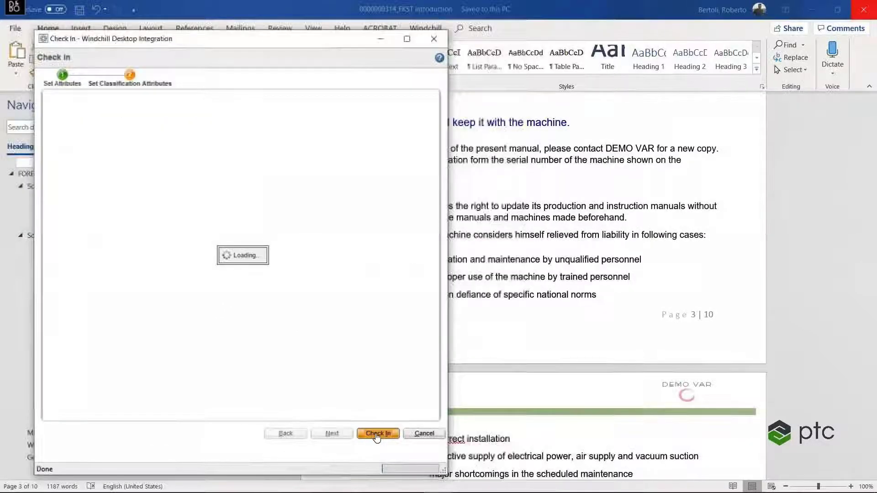
type("Add DEMO VAR")
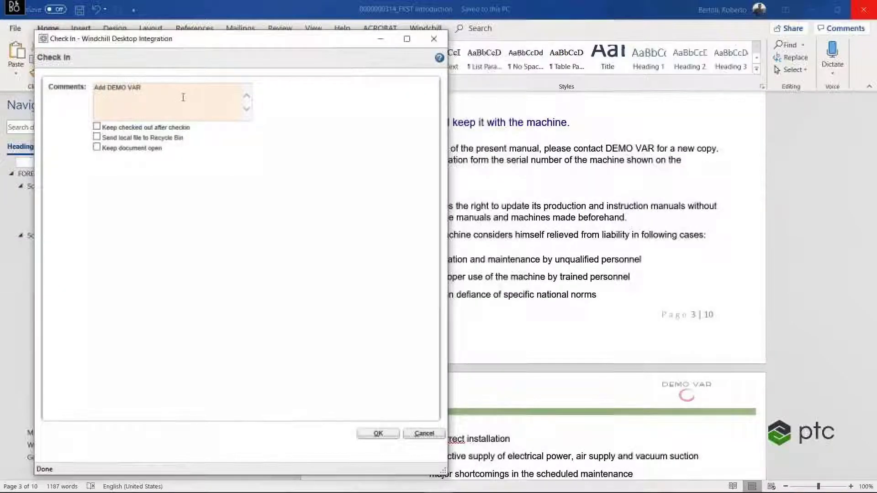
left_click(379, 435)
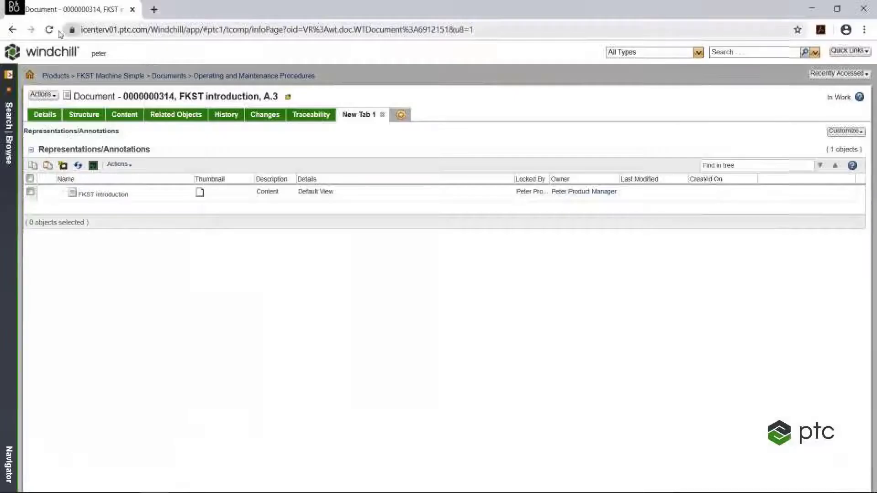
left_click(49, 30)
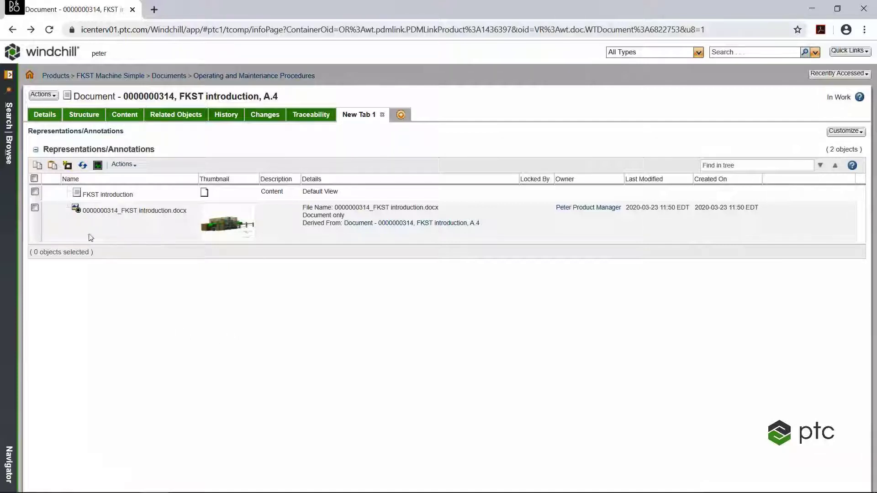
Reopen the Rework Promotion Request task from the home page and show its details
left_click(31, 75)
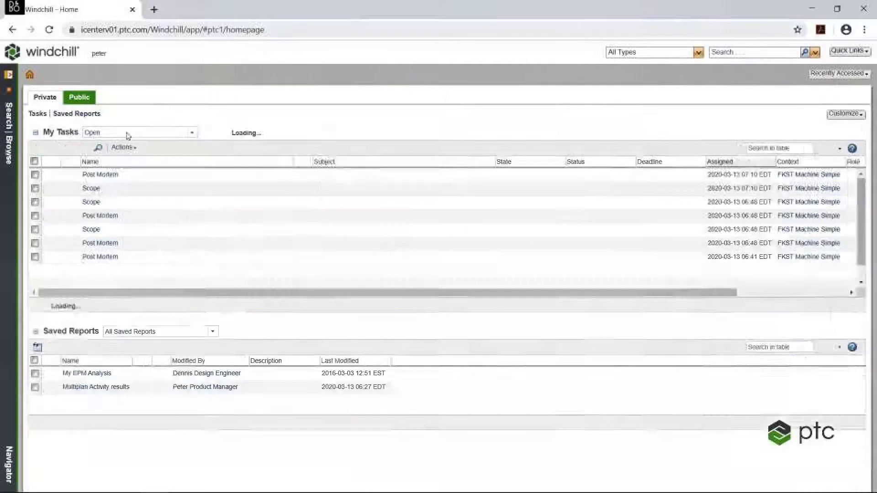
left_click(133, 177)
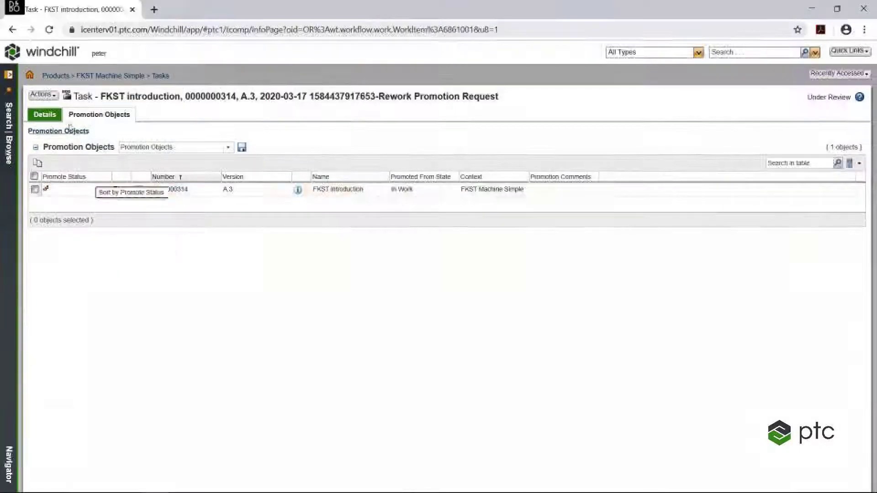
left_click(44, 114)
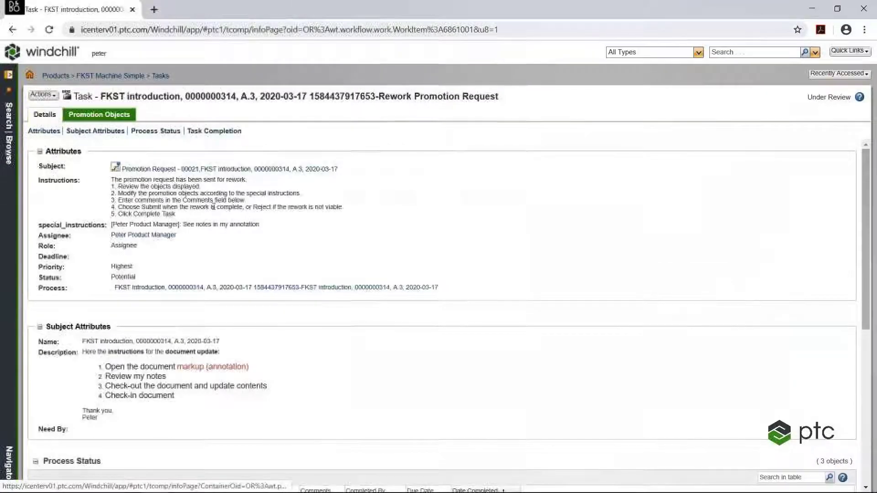
Complete the Rework Promotion Request task with the comment "Complete" and the Submit routing option
scroll(309, 264, "down", 5)
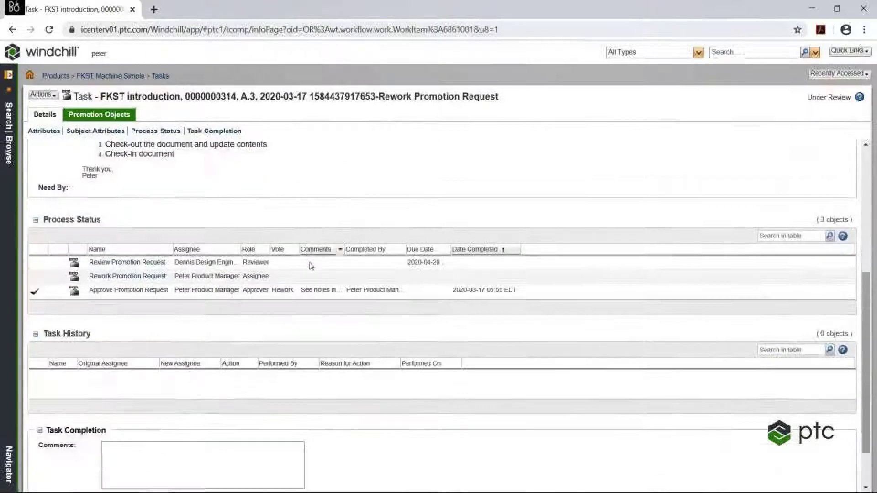
left_click(161, 395)
type("Complete")
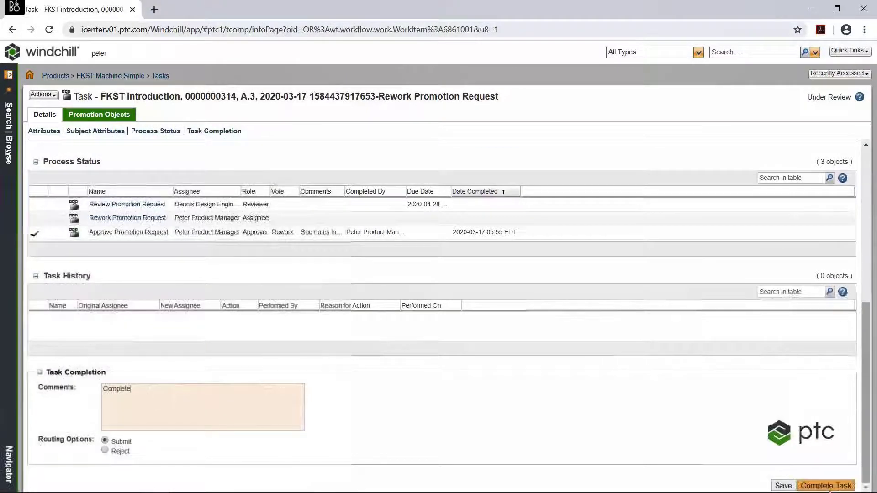
left_click(832, 487)
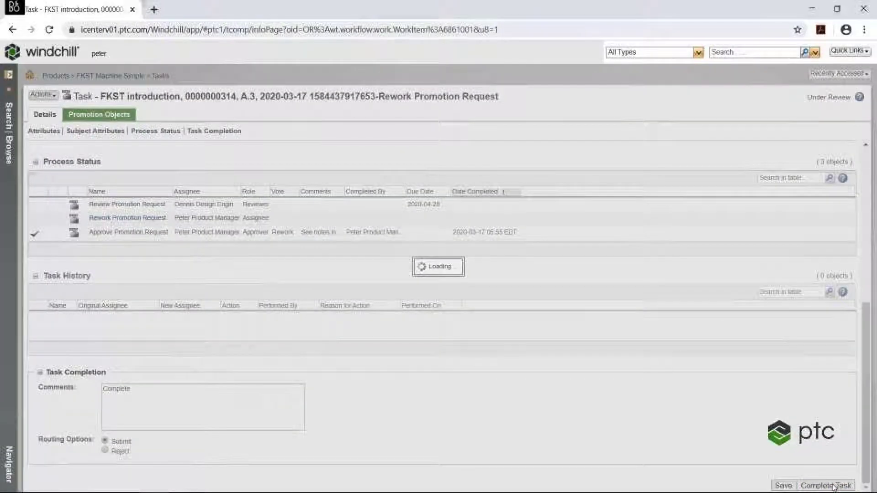
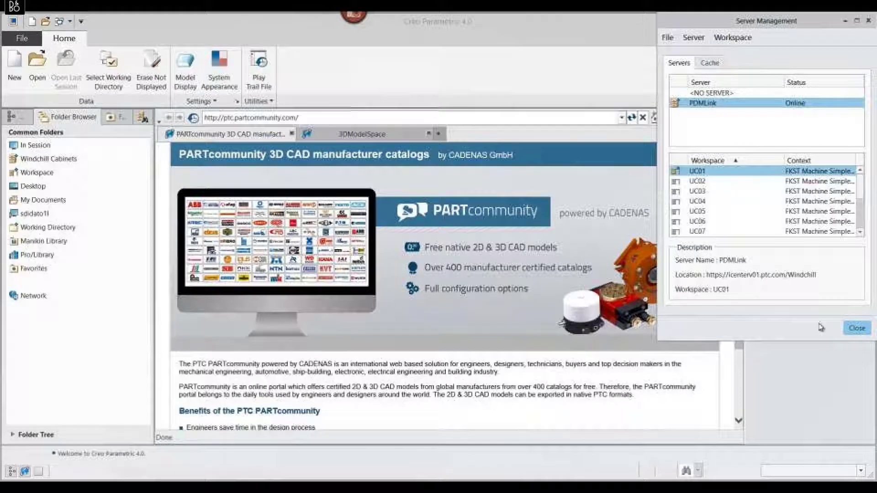
In Creo Parametric, close Server Management and go through the Windchill Cabinets to the Windchill home page
left_click(857, 328)
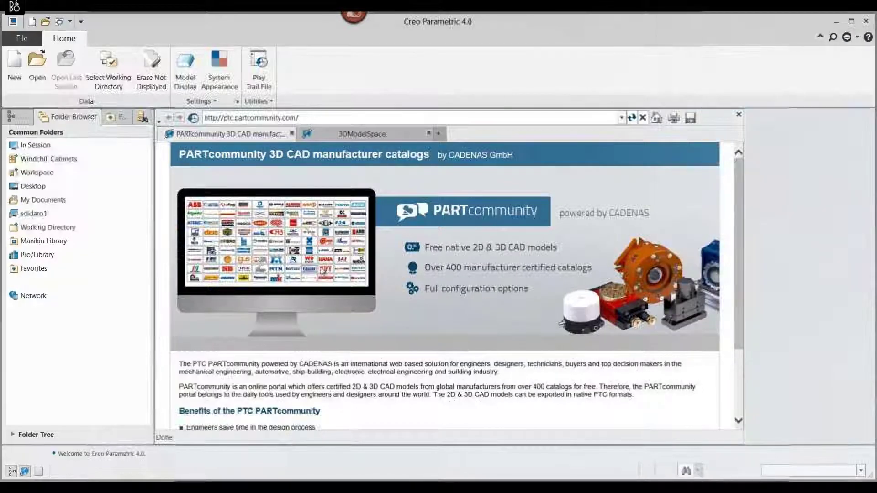
left_click(82, 159)
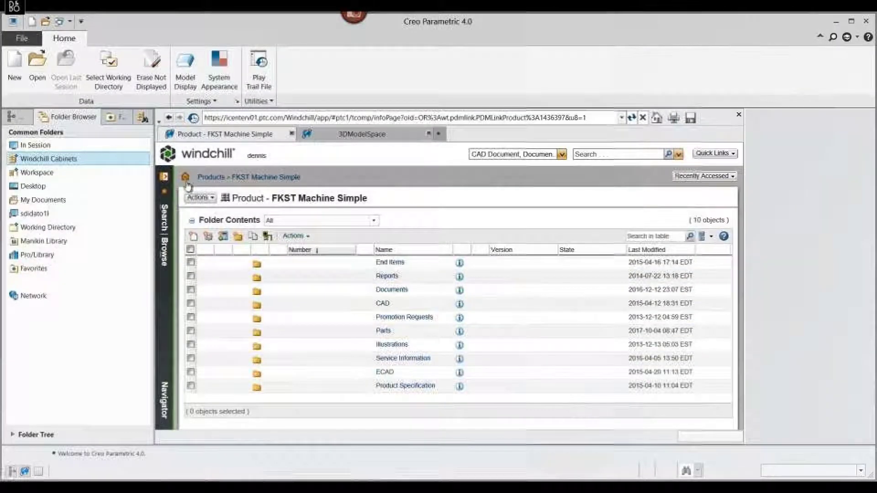
left_click(186, 179)
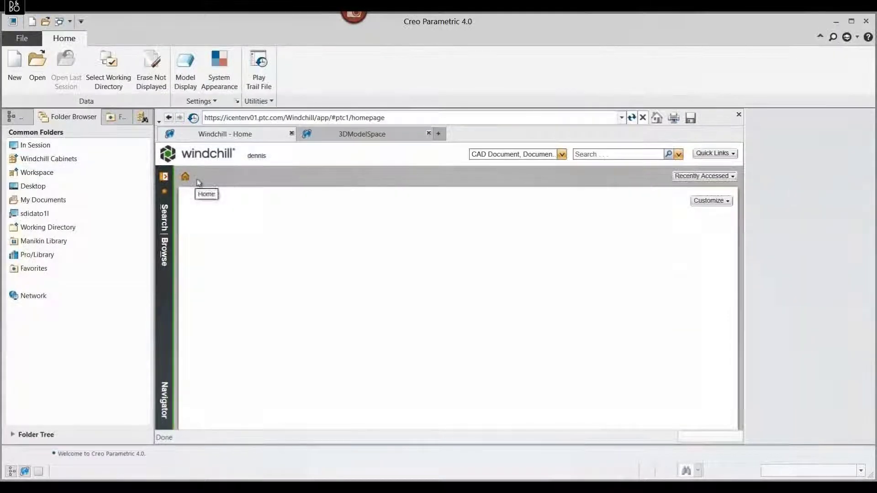
Customize the Windchill home page to show the Tasks, Updates, Checked-Out Work and Workspaces tables
left_click(695, 203)
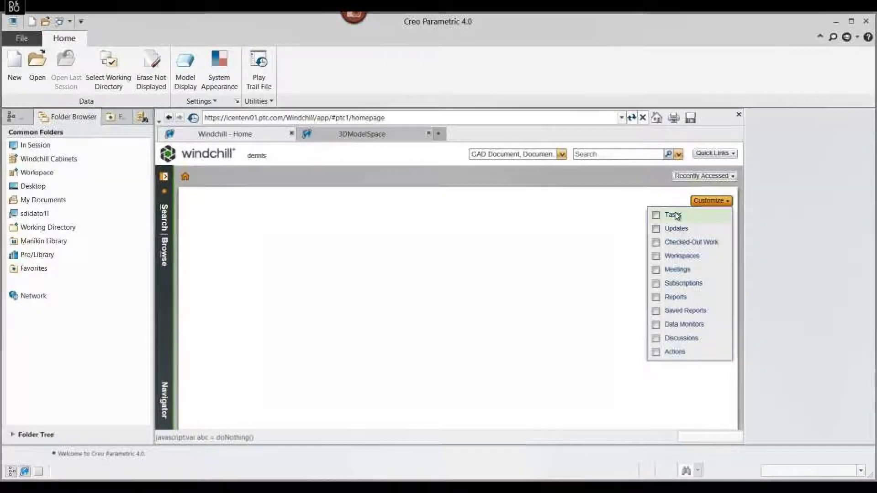
left_click(675, 215)
left_click(676, 229)
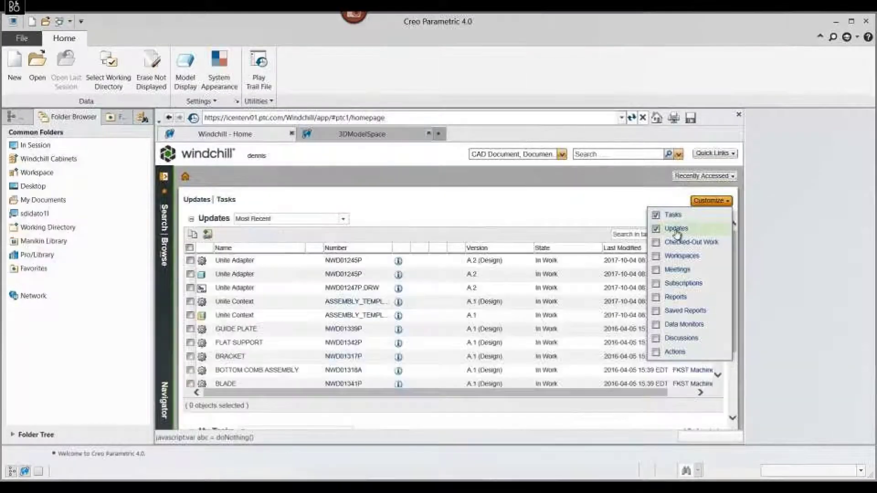
left_click(678, 242)
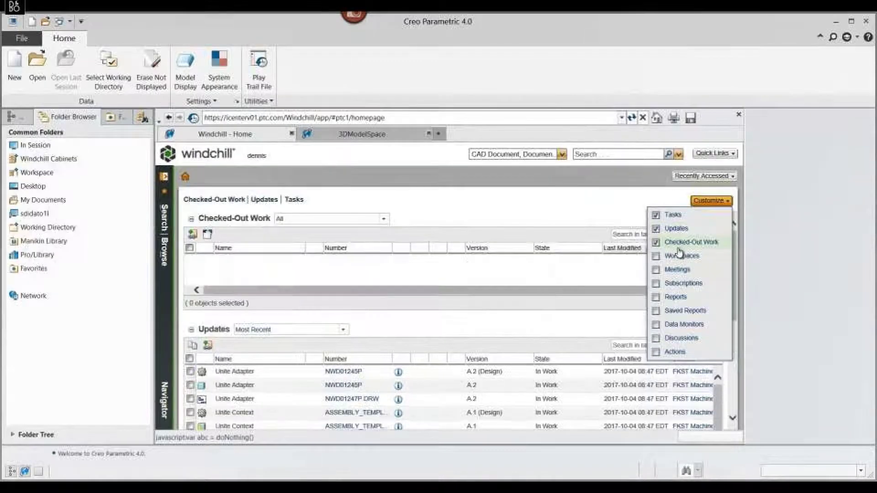
left_click(679, 257)
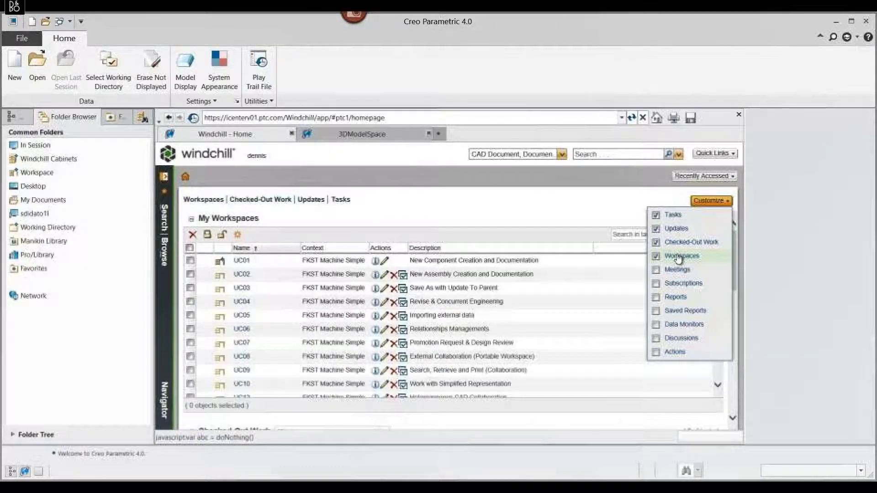
left_click(710, 201)
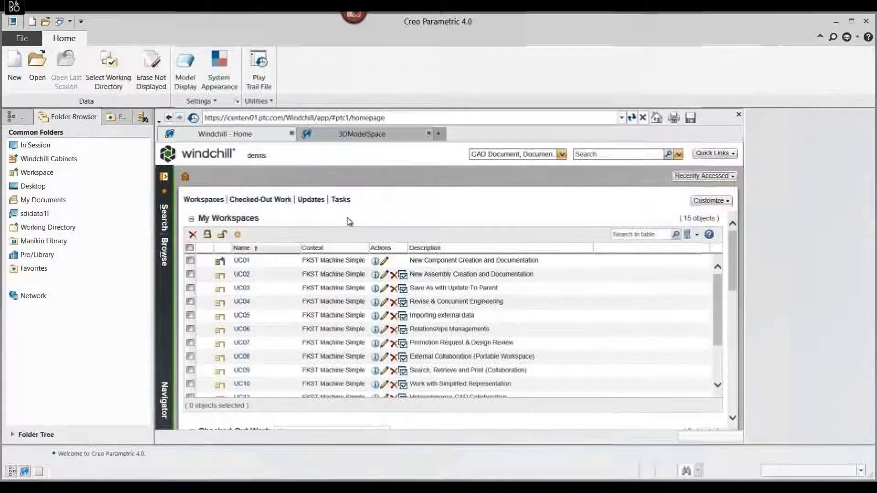
Review the home page tables and move Tasks to the first position, ahead of Workspaces
scroll(350, 221, "down", 10)
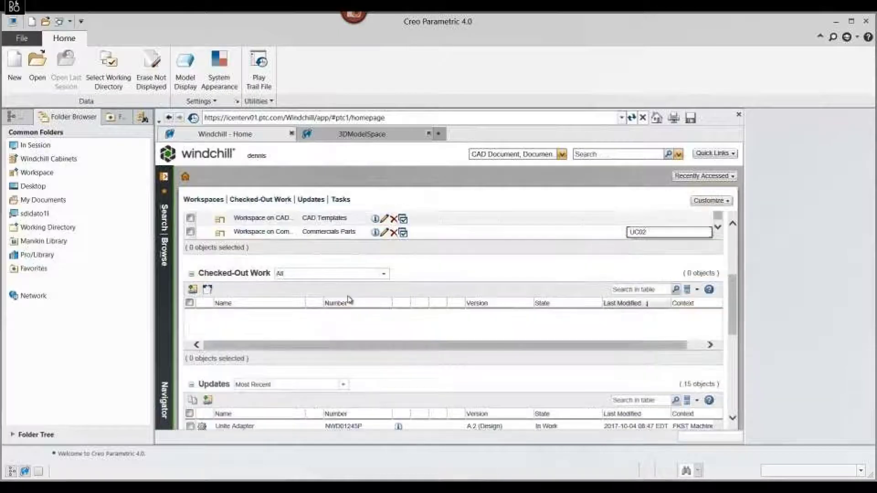
scroll(349, 300, "down", 10)
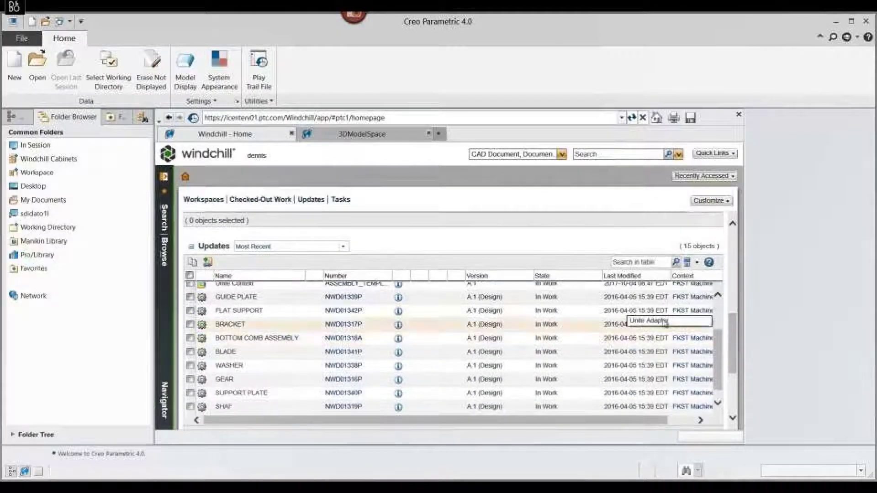
scroll(591, 239, "down", 5)
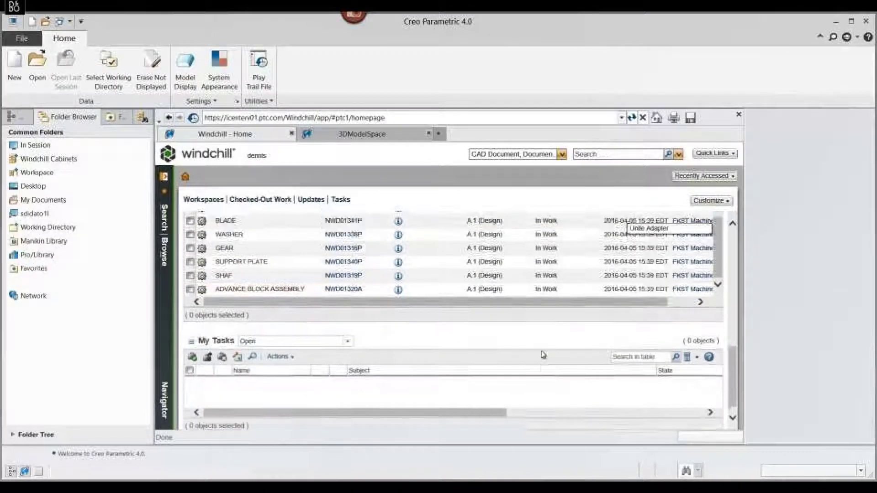
scroll(543, 353, "down", 1)
scroll(713, 329, "up", 10)
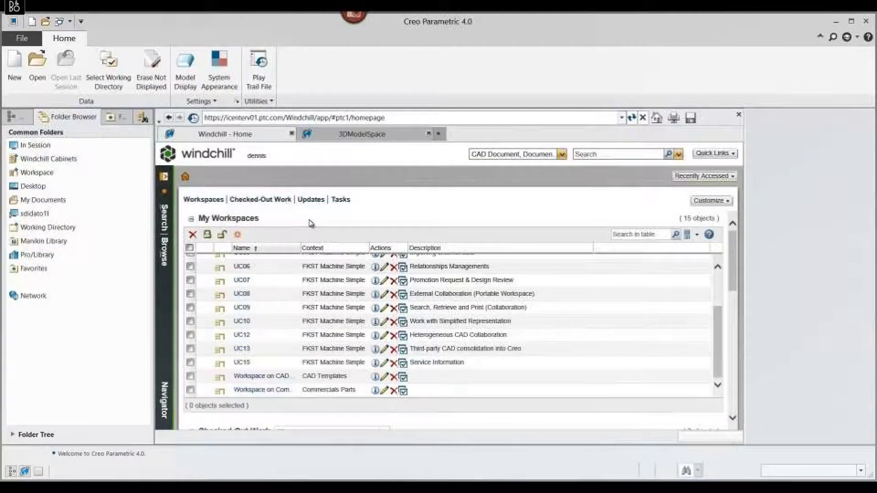
left_click(222, 198)
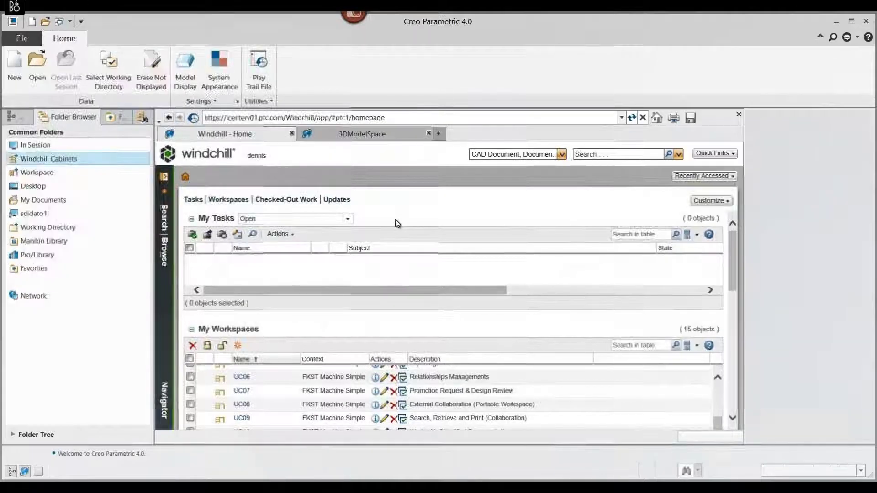
Browse the recently visited contexts, recent products and recent libraries in the Windchill navigator
left_click(166, 177)
left_click(214, 180)
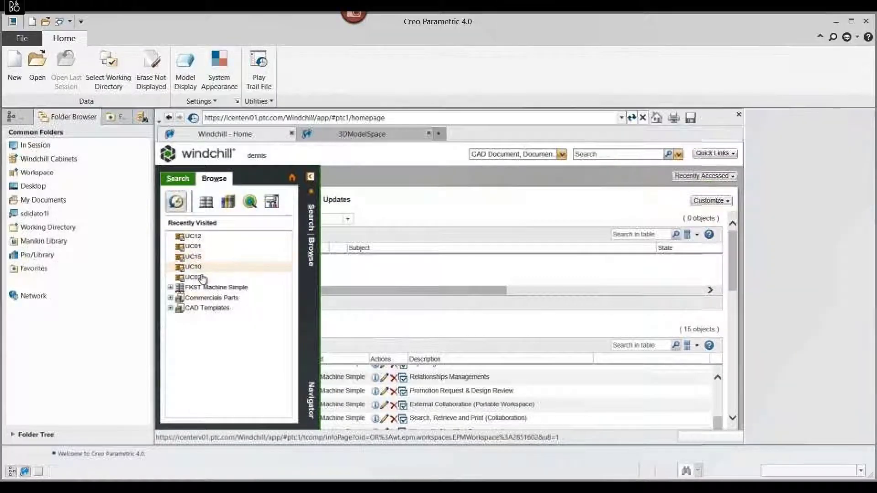
left_click(205, 203)
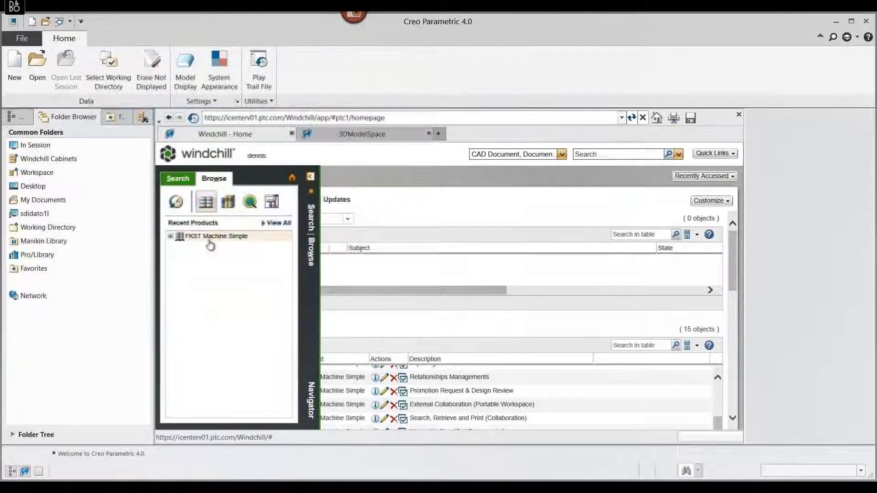
left_click(228, 203)
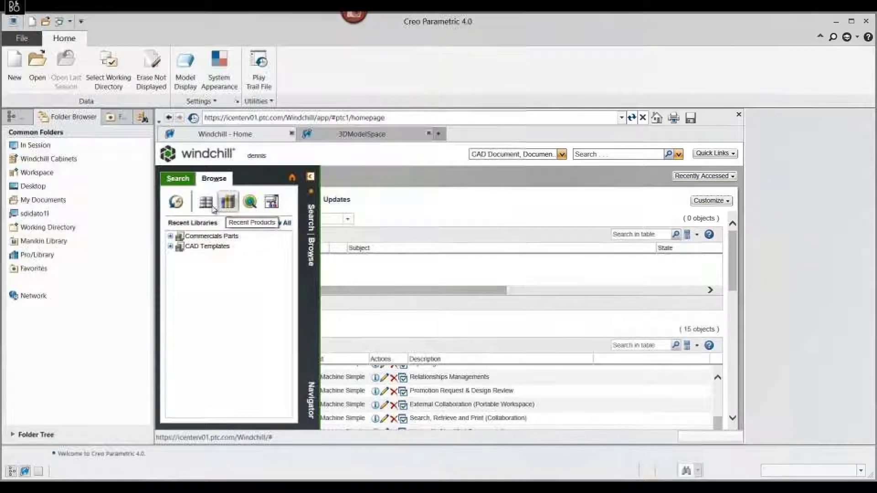
Open the folders of the FKST Machine Simple product and go to the Creo Parametric folder inside CAD
left_click(171, 236)
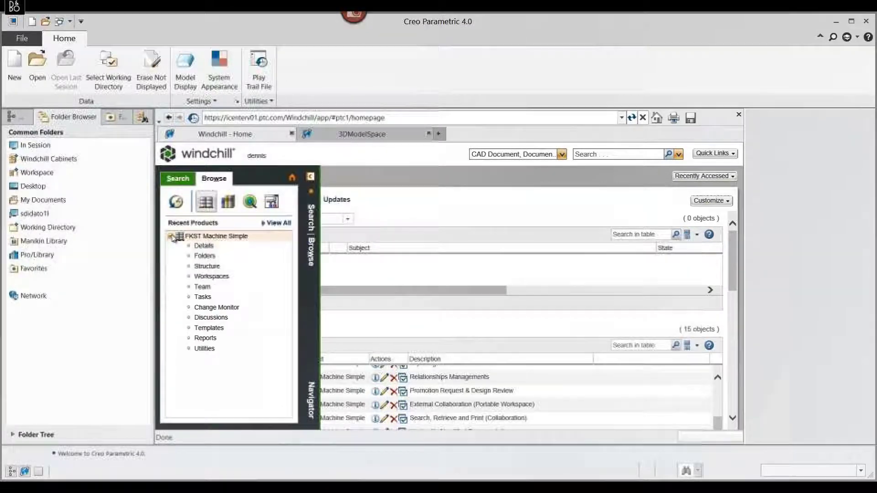
left_click(205, 256)
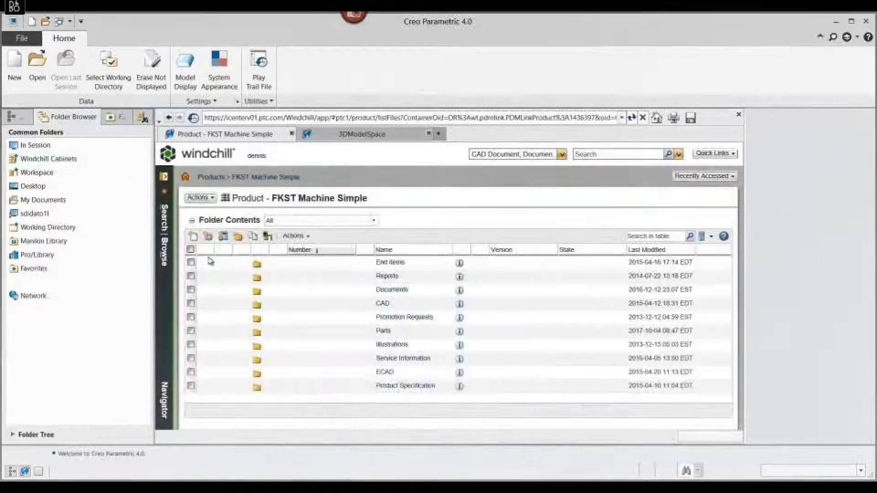
left_click(385, 304)
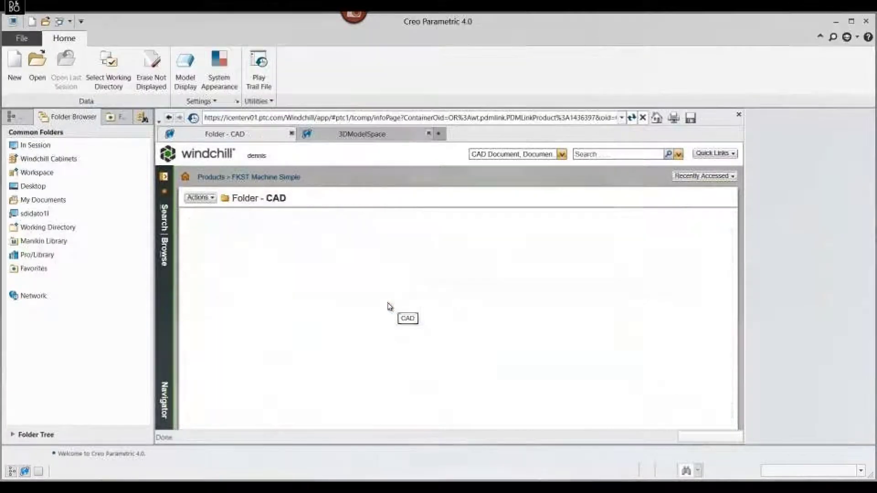
left_click(390, 279)
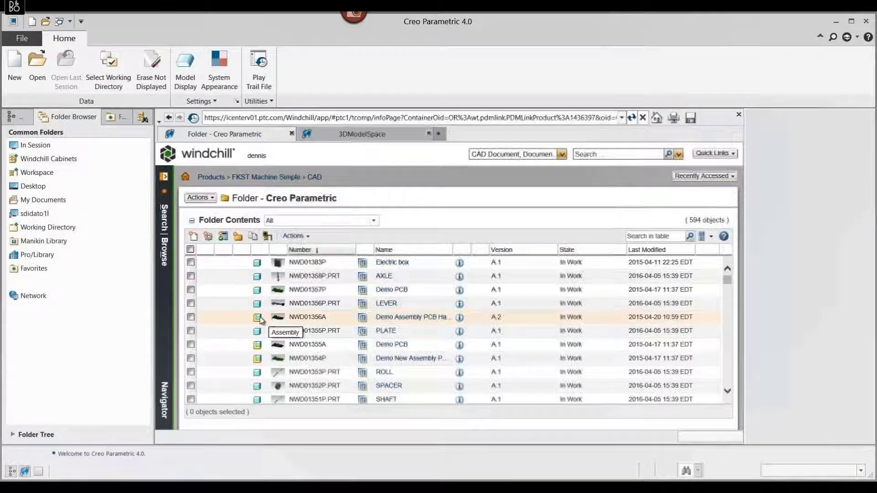
Examine the object types in the Creo Parametric folder, such as assemblies, drawings, boards, CAD part instances and configurable module and product assemblies
scroll(259, 321, "down", 1)
scroll(258, 321, "down", 5)
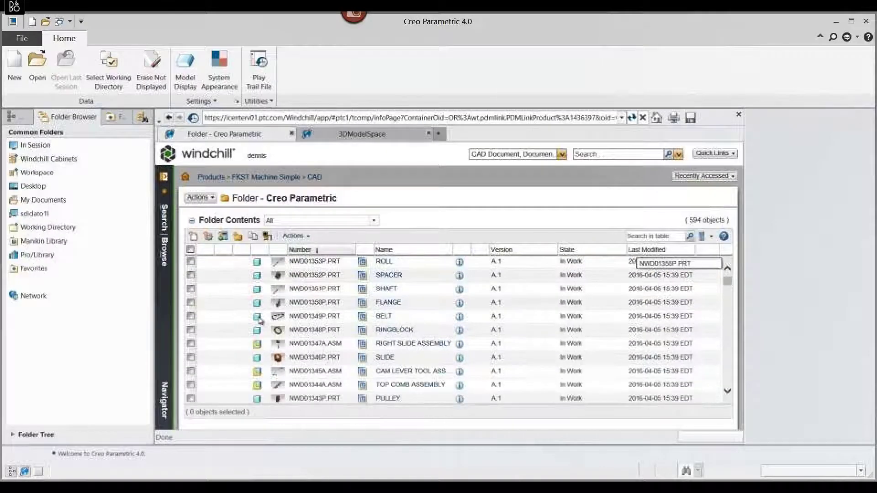
scroll(259, 322, "down", 8)
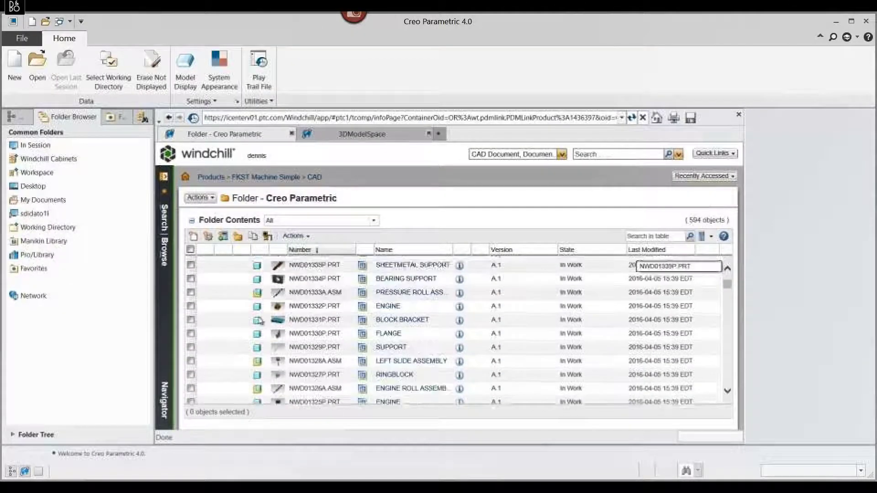
scroll(259, 321, "down", 2)
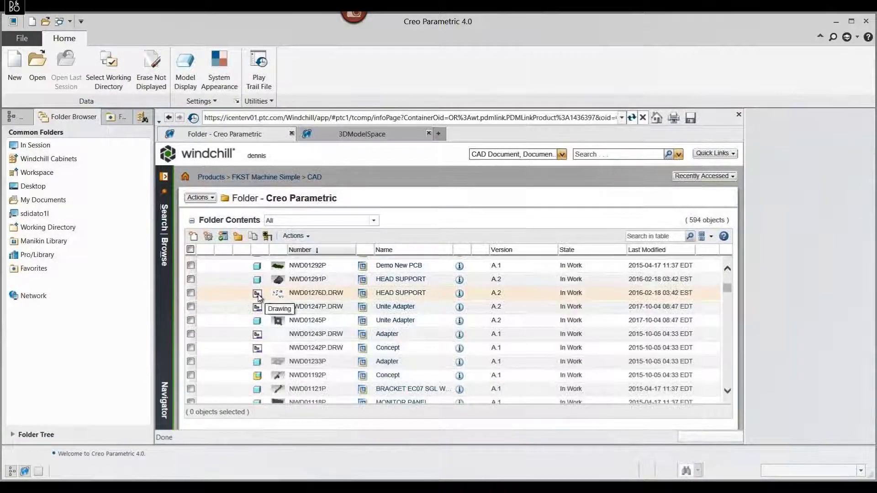
scroll(252, 316, "down", 2)
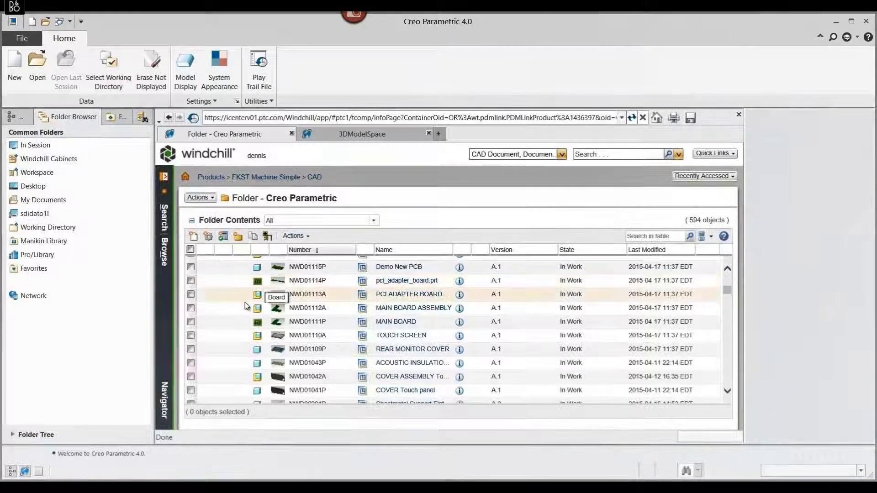
scroll(247, 306, "down", 3)
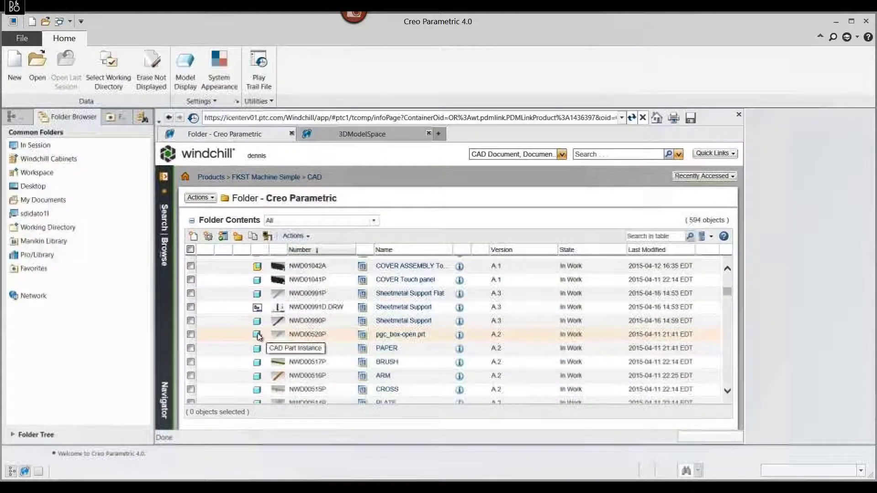
scroll(233, 345, "down", 4)
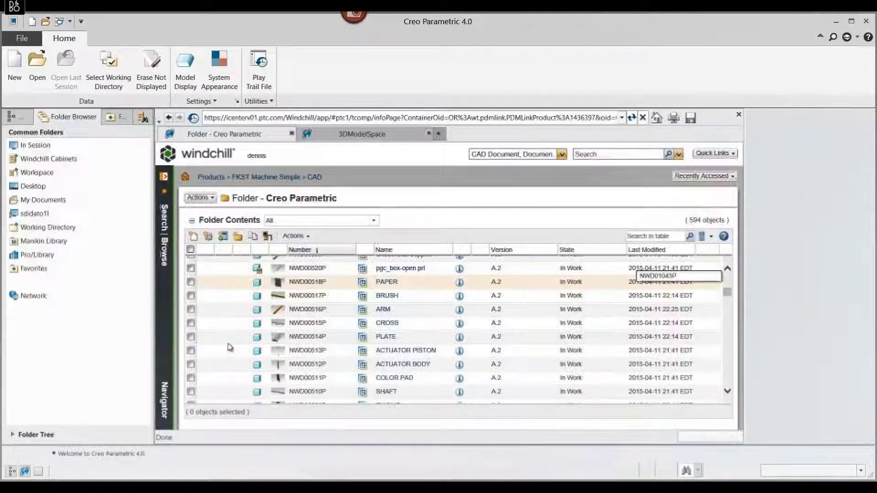
scroll(230, 347, "down", 20)
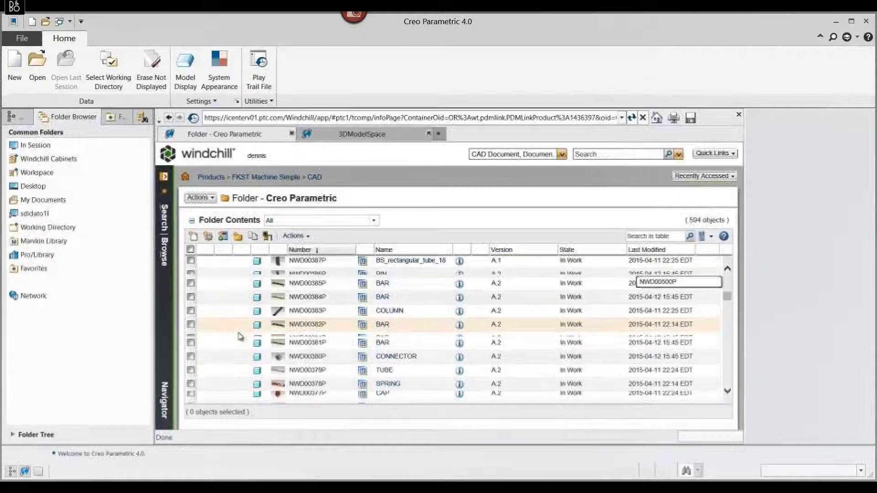
scroll(238, 337, "down", 12)
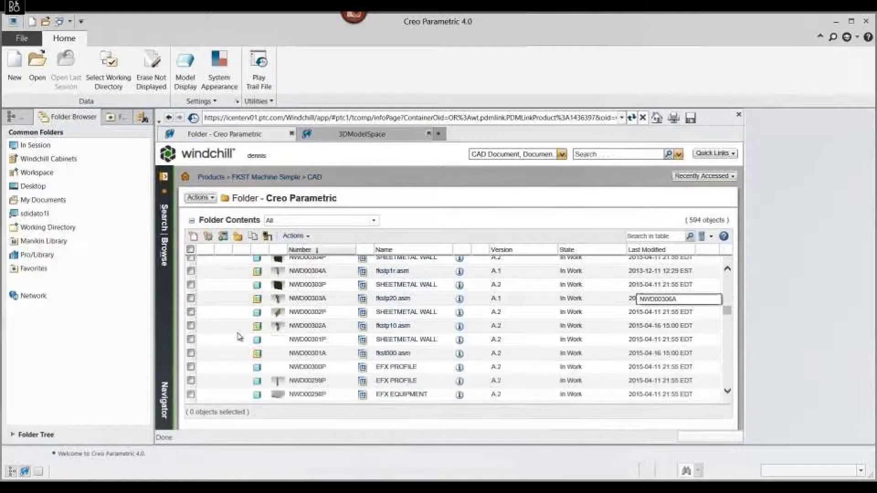
scroll(238, 335, "down", 5)
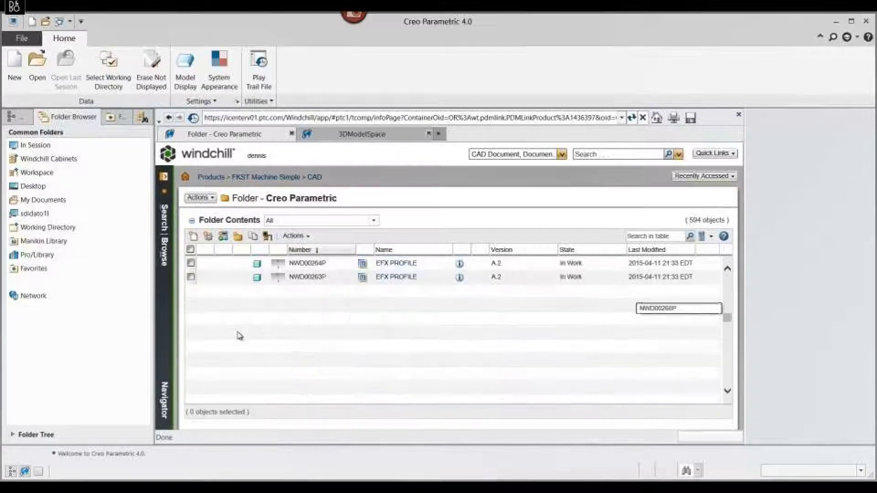
left_click_drag(728, 322, 722, 380)
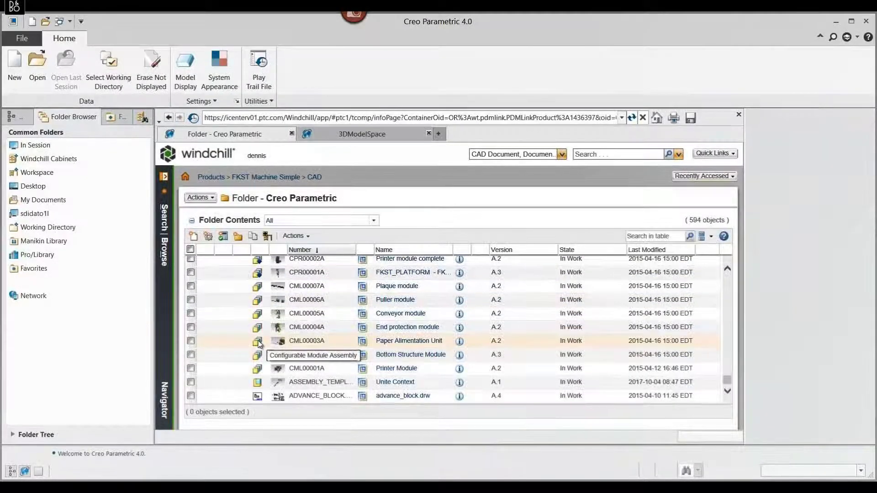
scroll(258, 344, "up", 1)
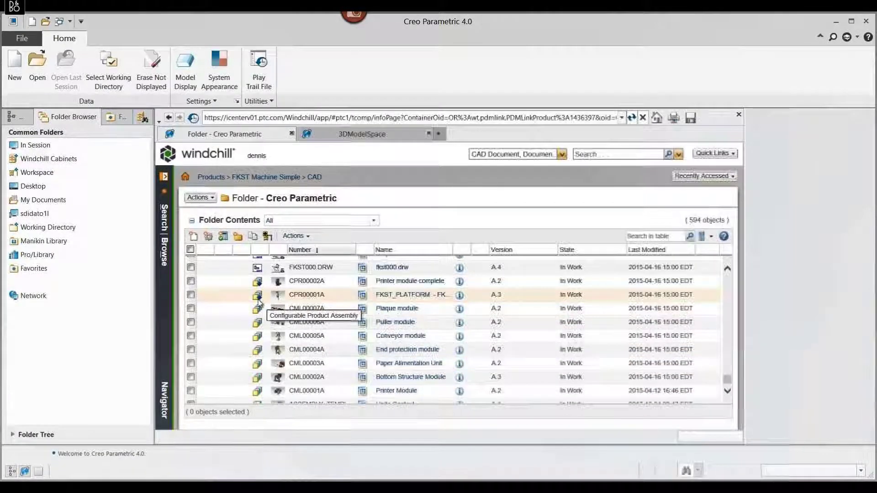
Preview the thumbnails of parts, assemblies and drawings in the folder, such as the AXLE part, the demo PCB assembly and the HEAD SUPPORT drawing
left_click_drag(727, 380, 727, 261)
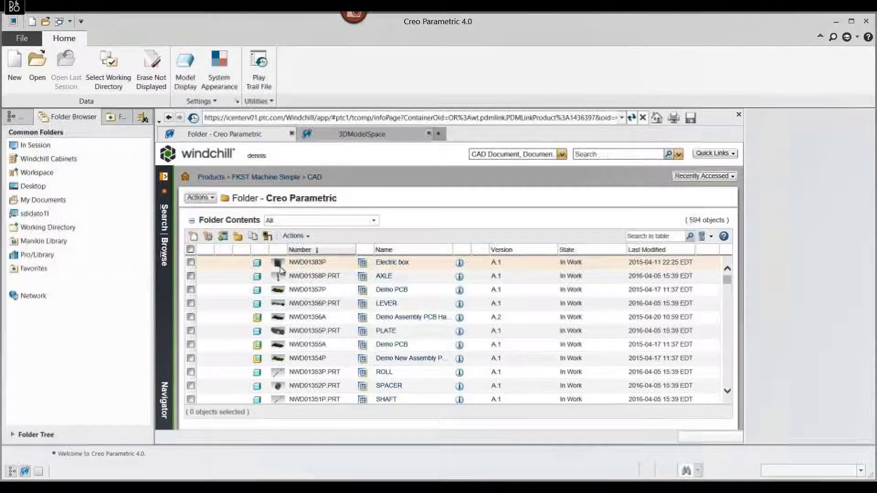
mouse_move(279, 269)
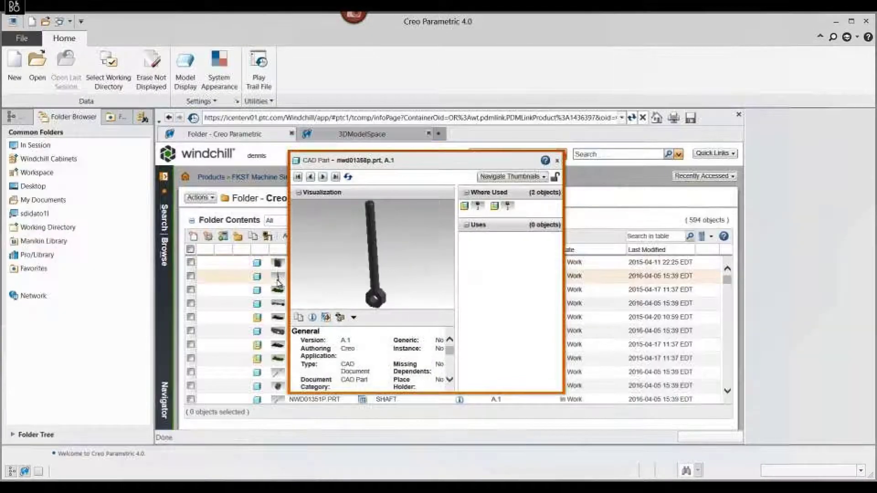
mouse_move(279, 297)
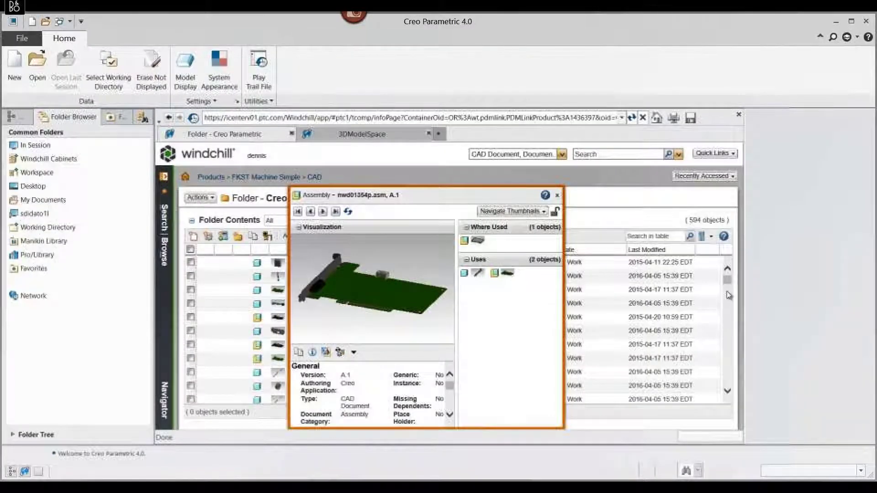
left_click(555, 211)
scroll(730, 288, "down", 5)
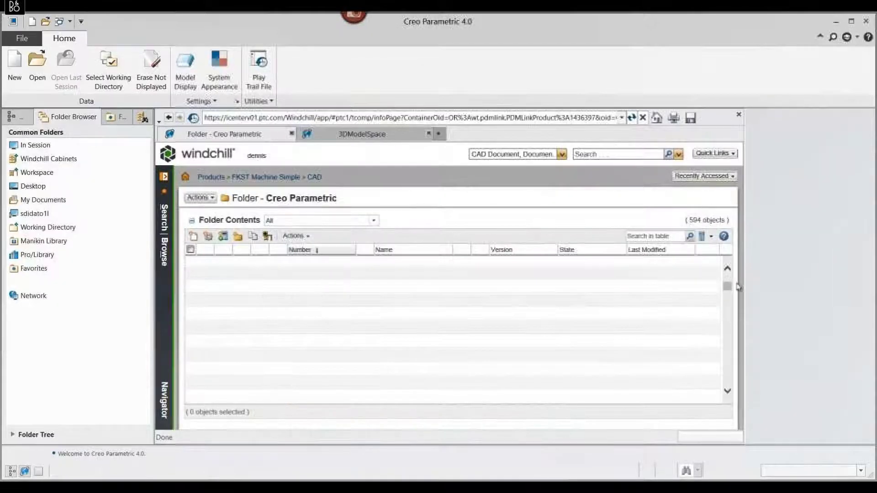
scroll(730, 292, "down", 5)
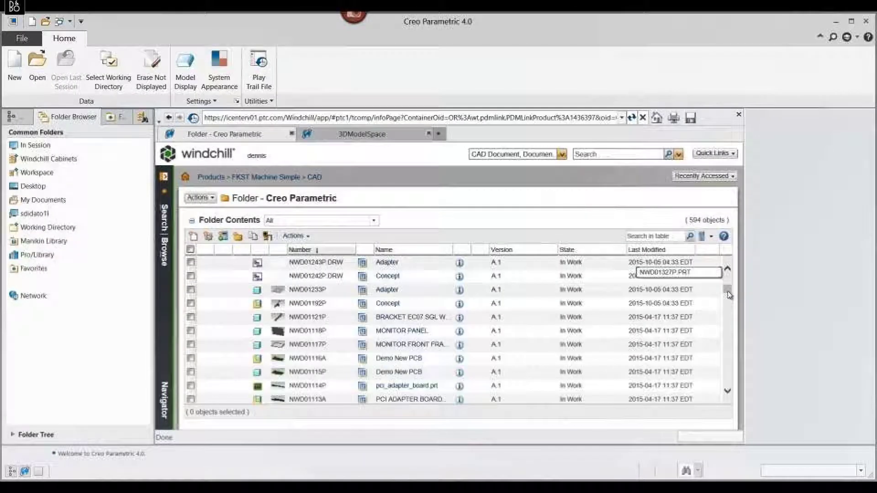
mouse_move(258, 277)
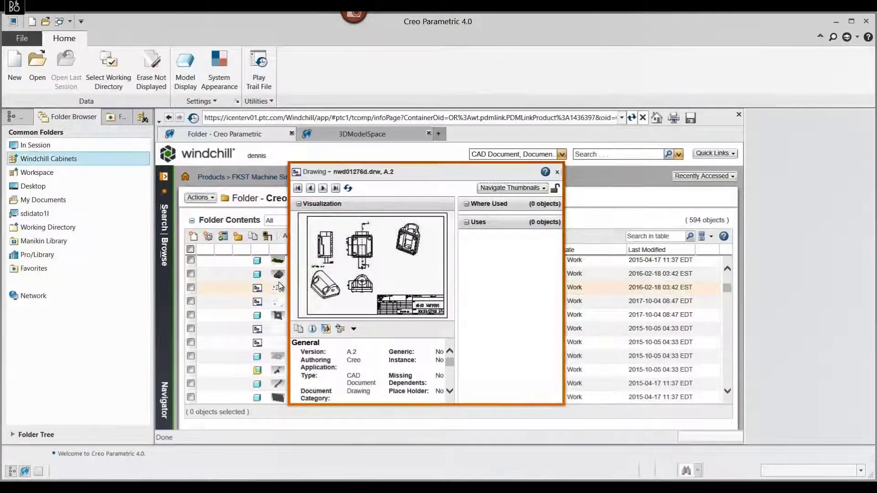
mouse_move(278, 316)
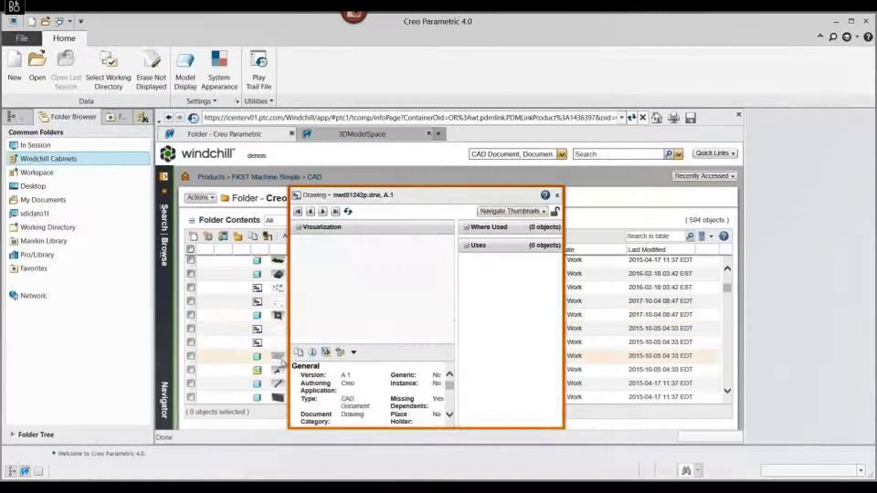
mouse_move(286, 364)
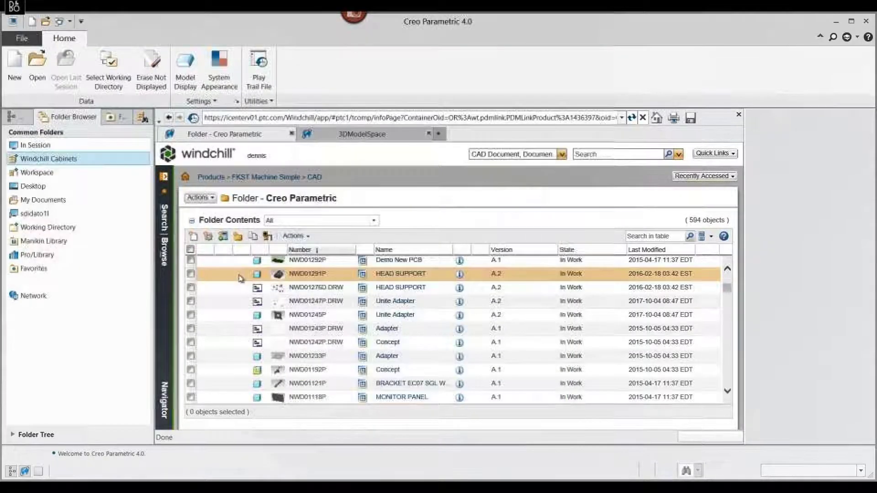
Switch the folder contents to the CAD Documents More Info view and move the Name column ahead of Number
left_click(374, 221)
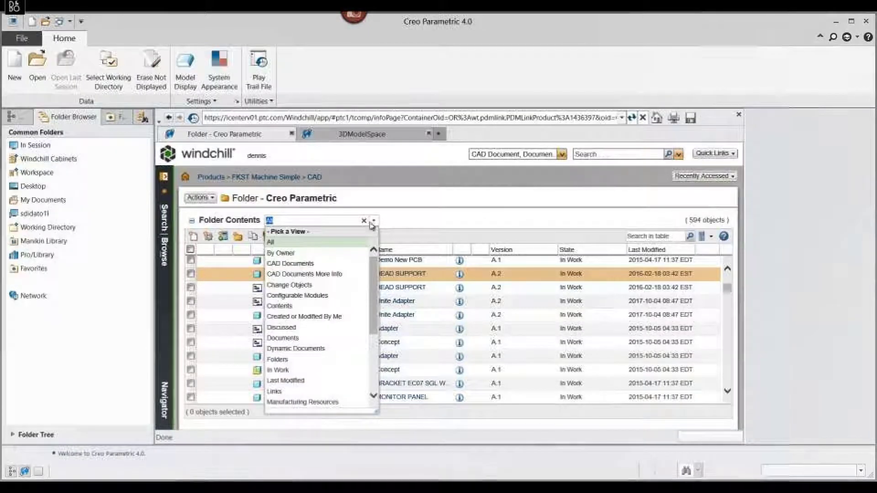
left_click(328, 274)
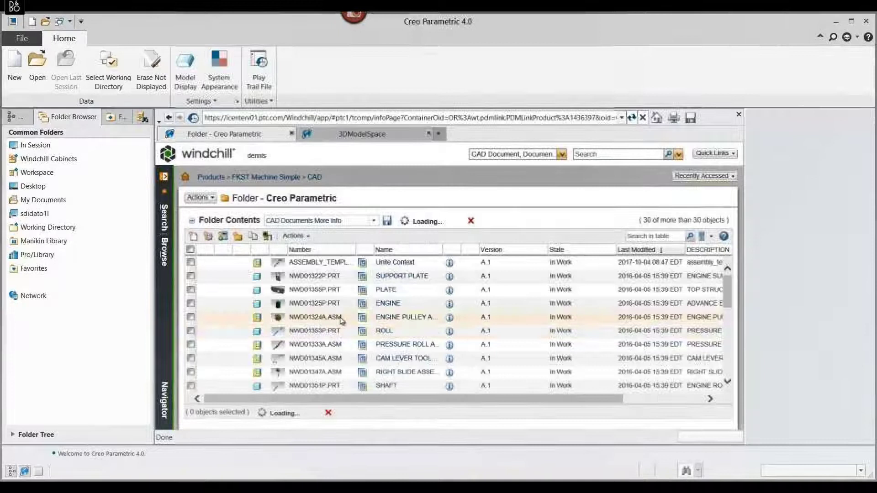
left_click_drag(381, 255, 294, 251)
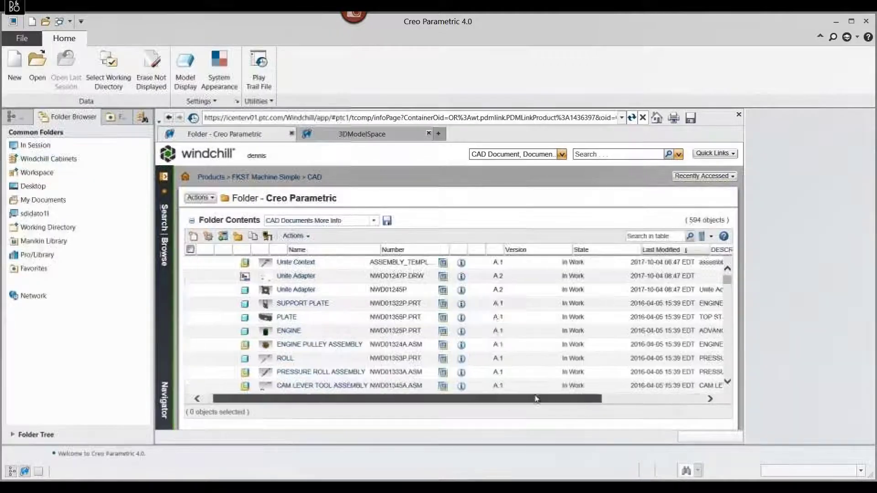
left_click_drag(524, 399, 635, 399)
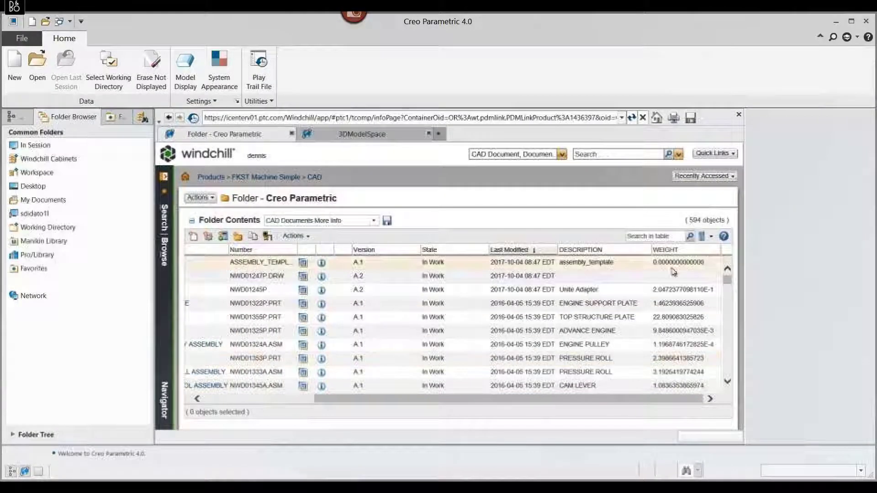
left_click_drag(662, 401, 505, 402)
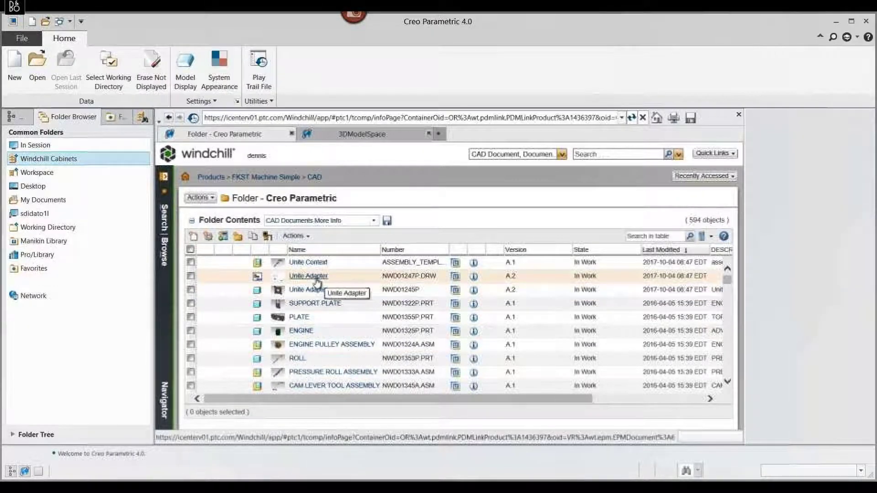
Review the actions available for the Unite Adapter part alone and for the selected objects from Unite Adapter through PRESSURE ROLL ASSEMBLY
right_click(297, 293)
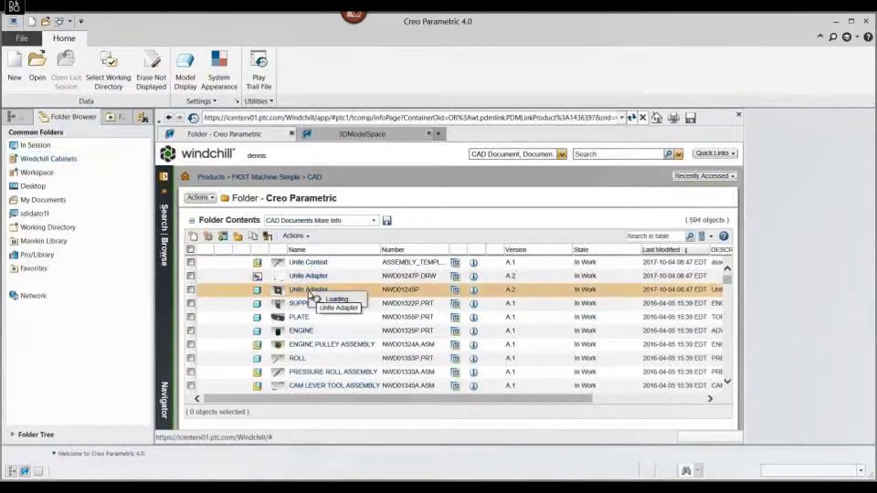
mouse_move(366, 178)
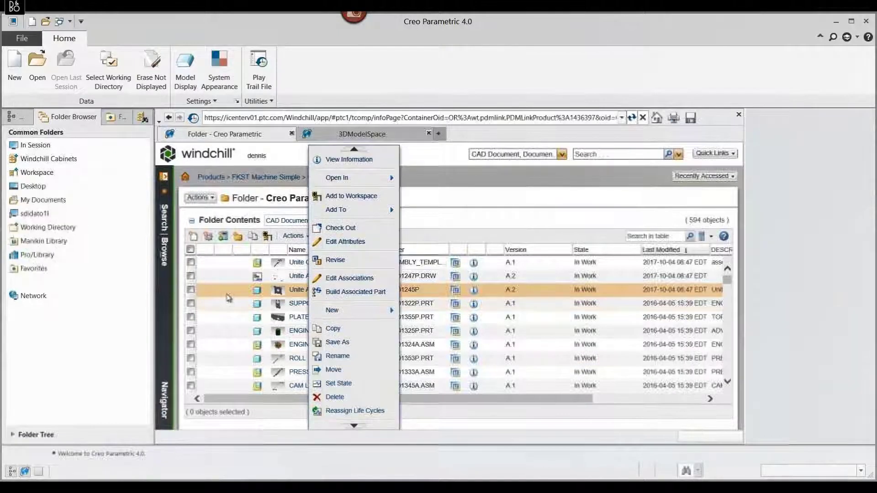
left_click(204, 292)
left_click(191, 289)
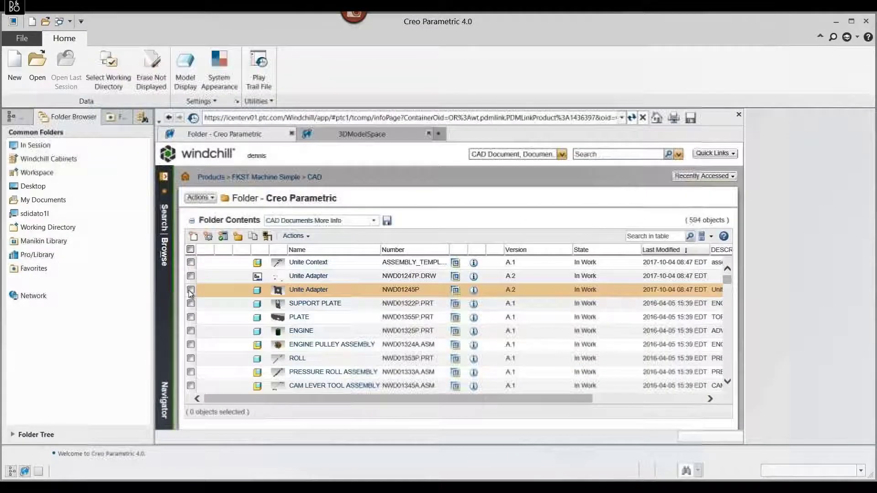
left_click(192, 372, "shift")
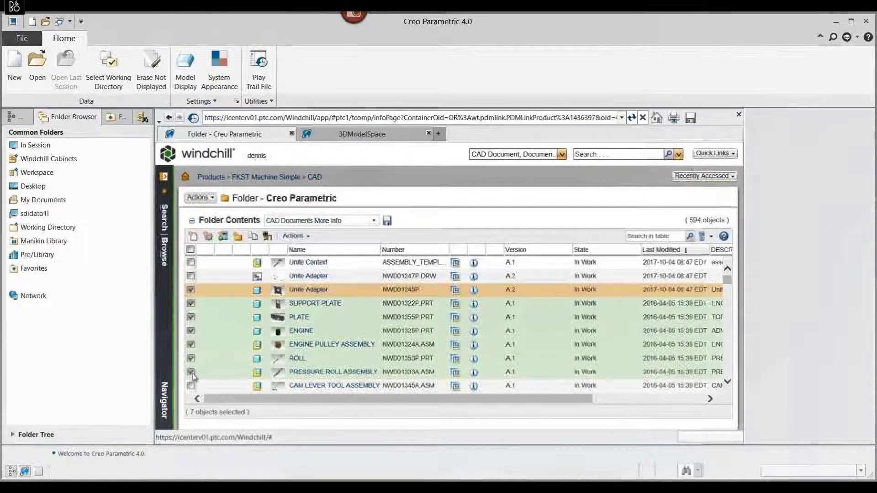
right_click(203, 295)
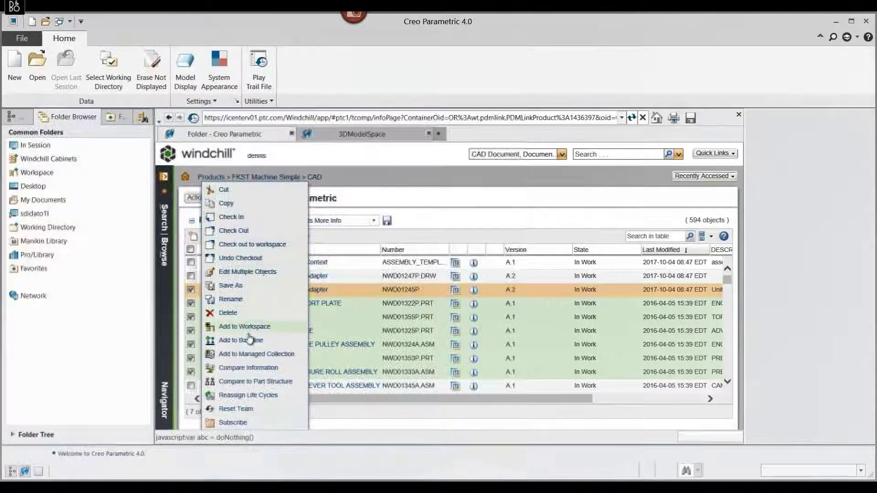
left_click(359, 275)
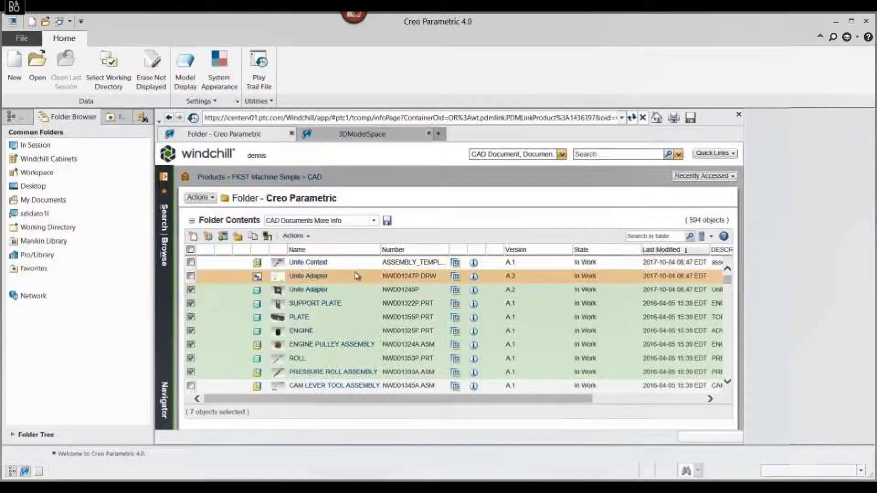
Export the folder contents list to XLSX and open the exported file in Excel
left_click(295, 236)
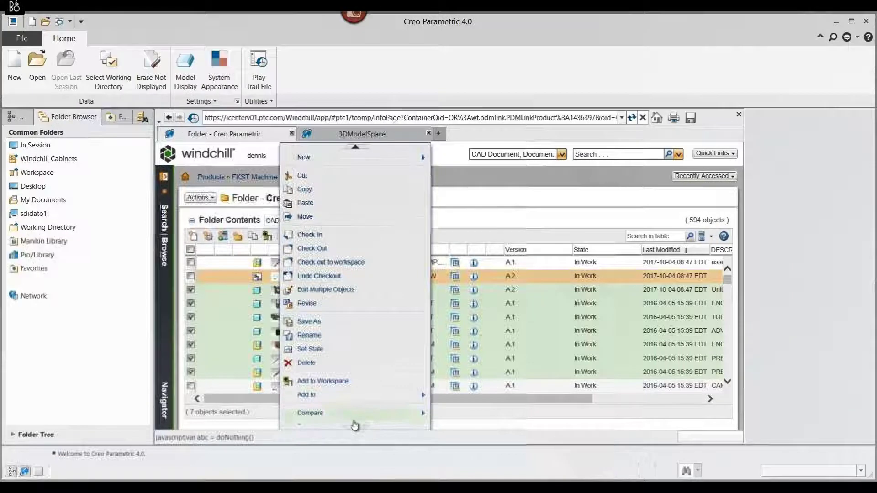
mouse_move(355, 425)
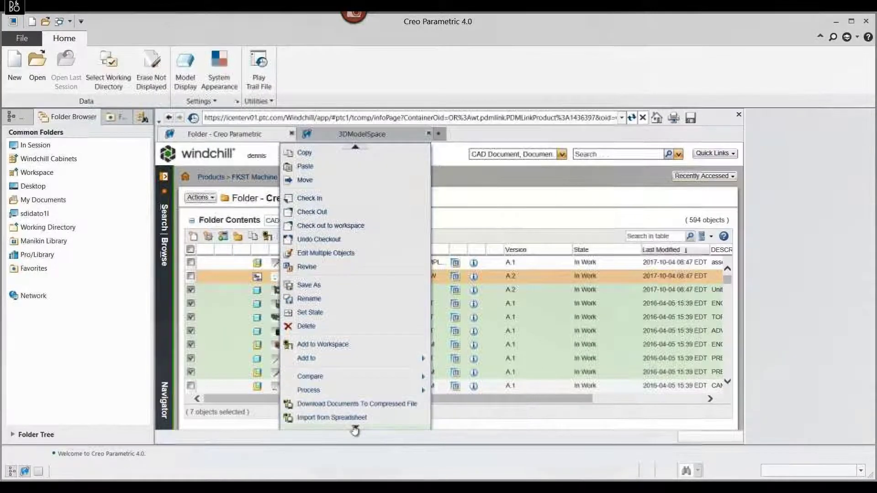
mouse_move(359, 401)
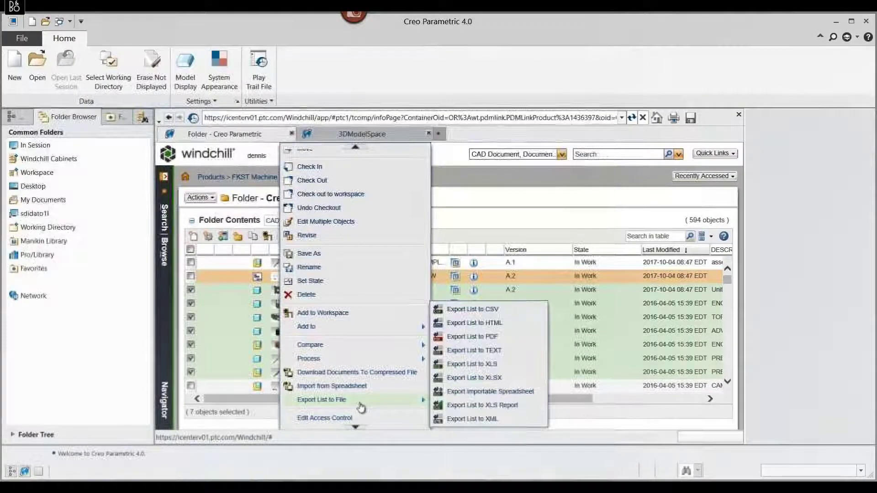
left_click(491, 379)
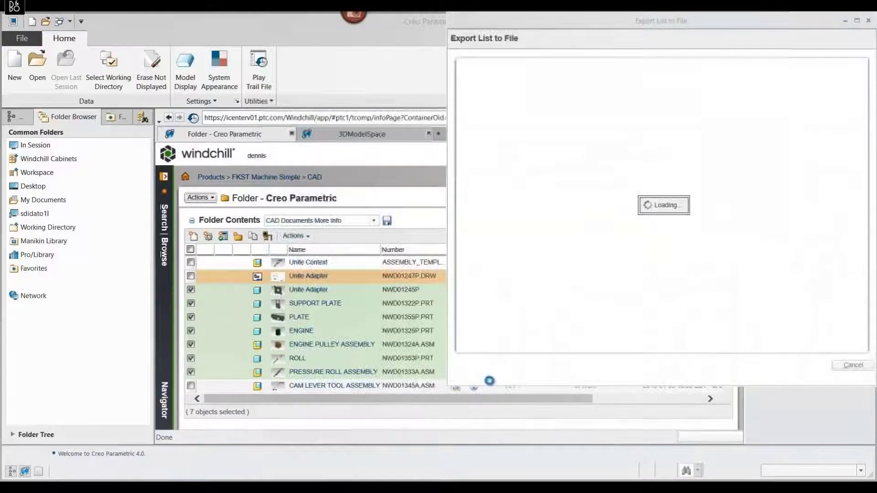
left_click(420, 263)
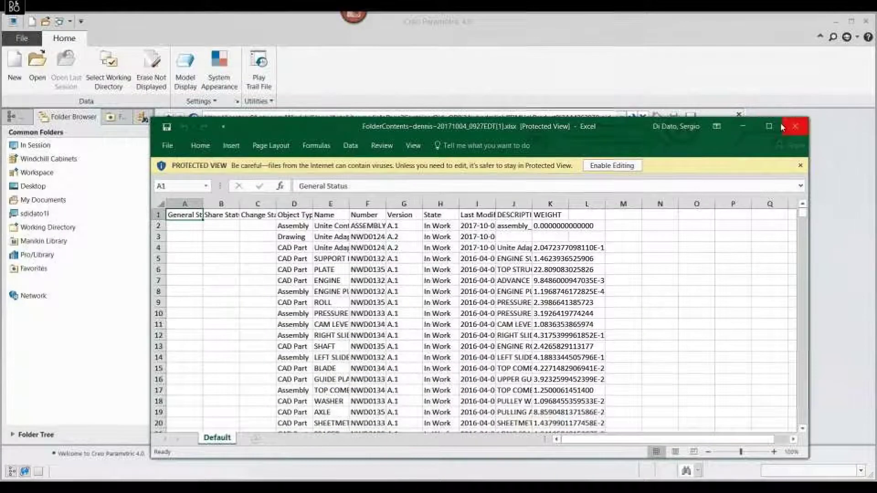
Maximize the exported workbook, enable editing and fit all column widths to their contents
left_click(769, 126)
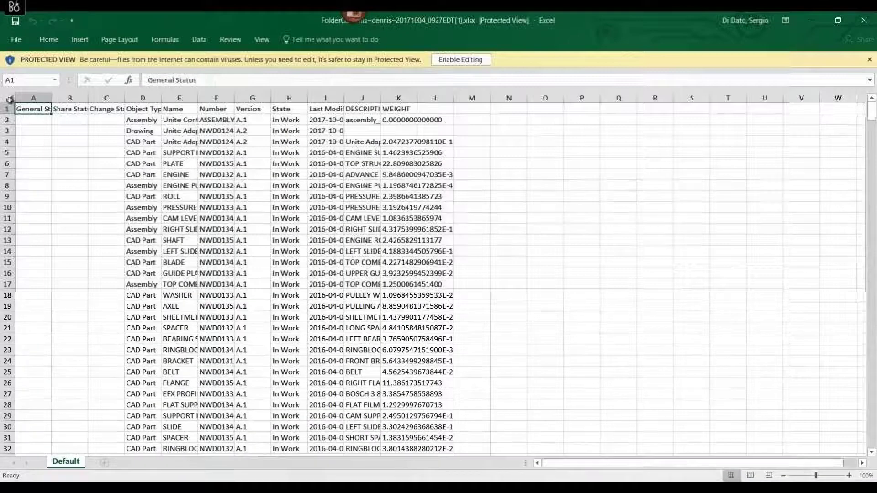
left_click(460, 60)
left_click(13, 129)
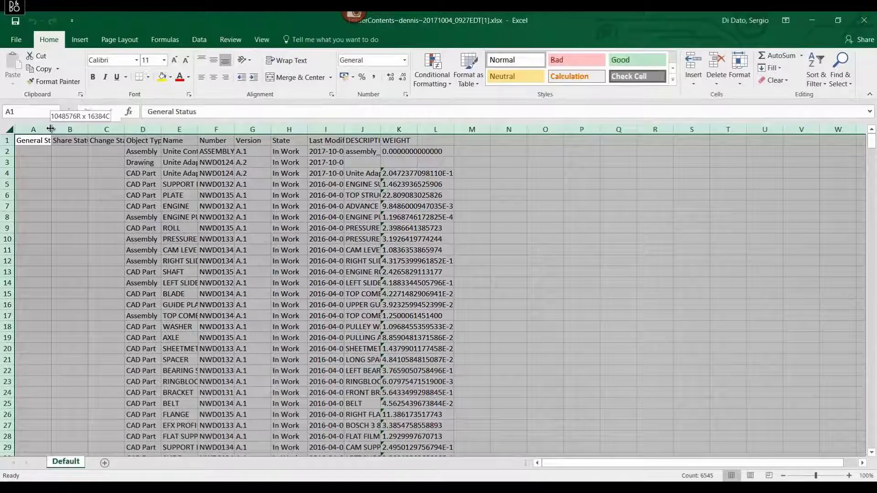
double_click(50, 128)
left_click(41, 151)
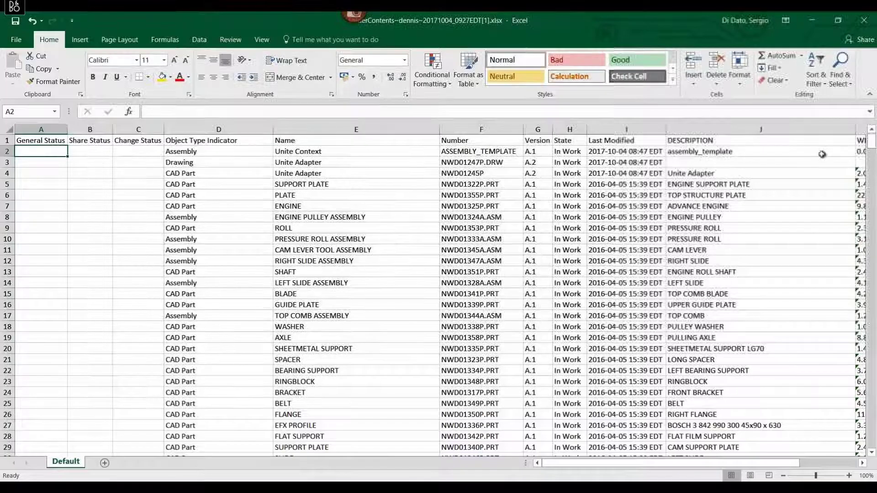
Examine the exported rows and the WEIGHT column, and close the workbook to return to Creo Parametric
scroll(745, 185, "down", 2)
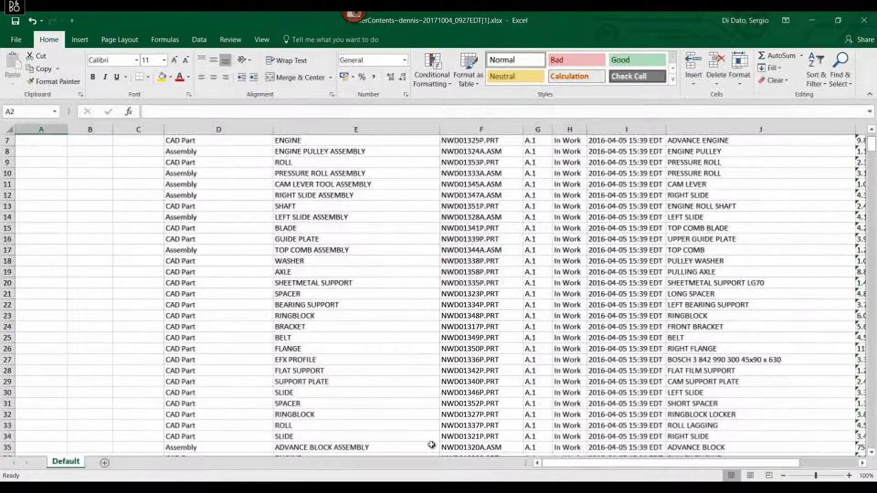
left_click_drag(735, 462, 792, 463)
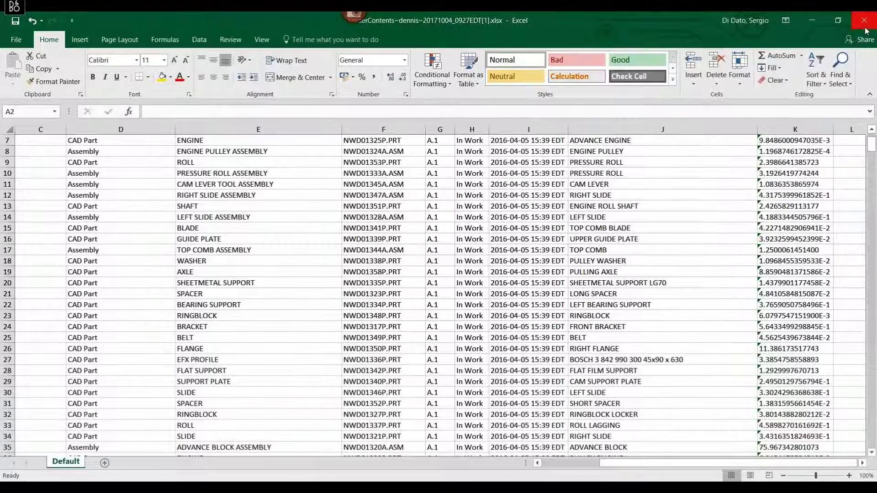
left_click_drag(871, 144, 871, 203)
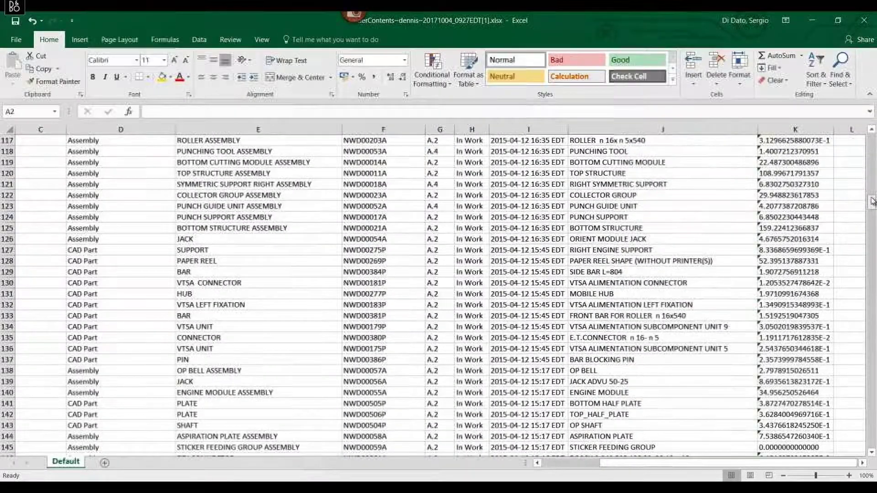
left_click(865, 20)
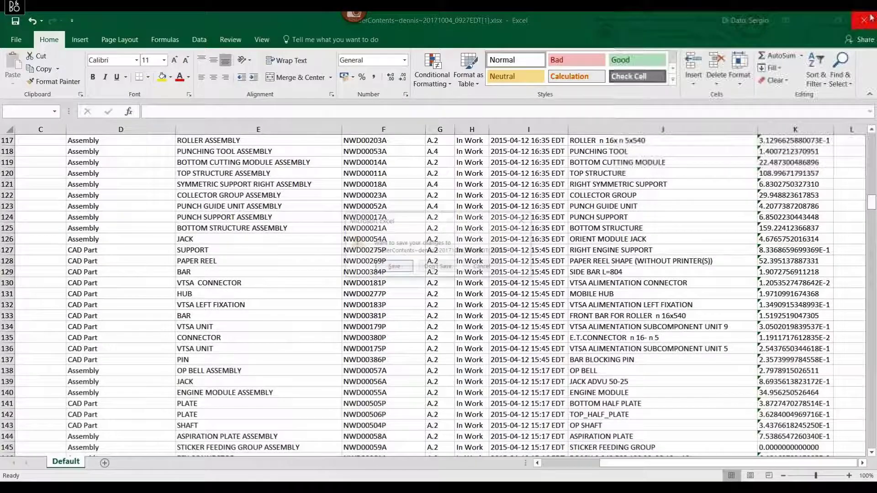
left_click(408, 269)
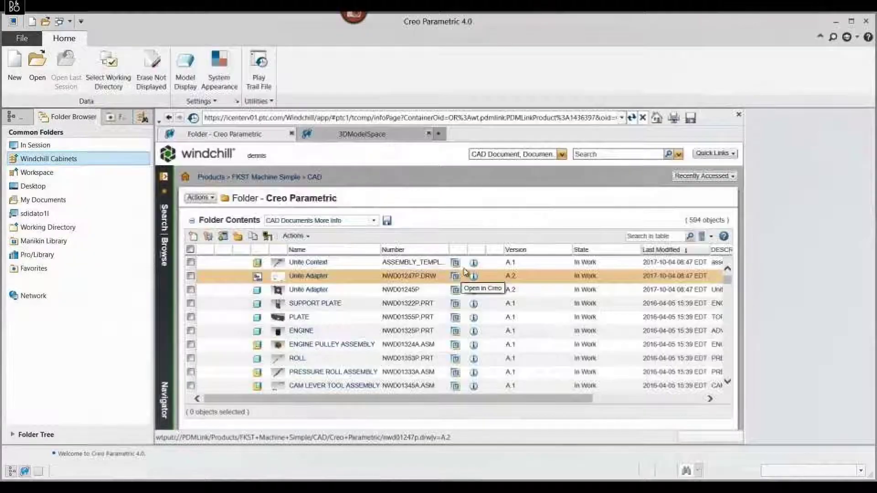
Search the folder contents table for "block"
left_click(649, 236)
type("block")
key("Return")
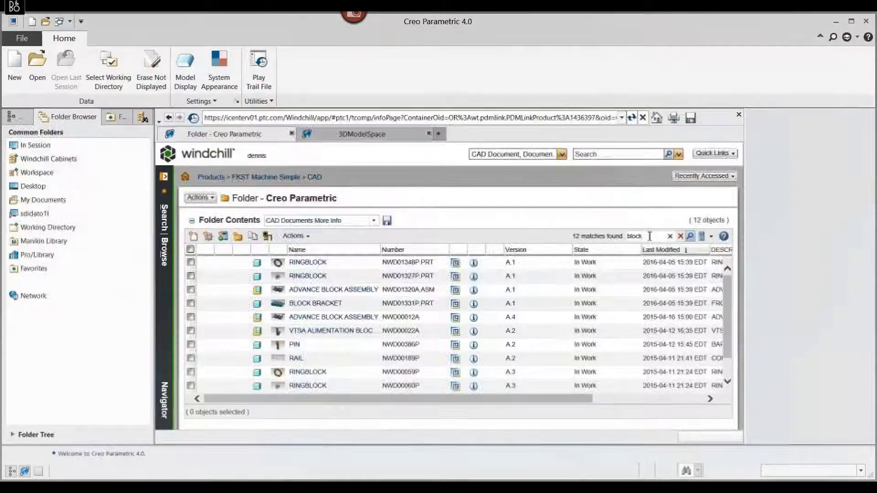
Open the preview of the ADVANCE BLOCK ASSEMBLY NWD01320A.ASM, rotate its 3D model and look through its general attributes
left_click(280, 290)
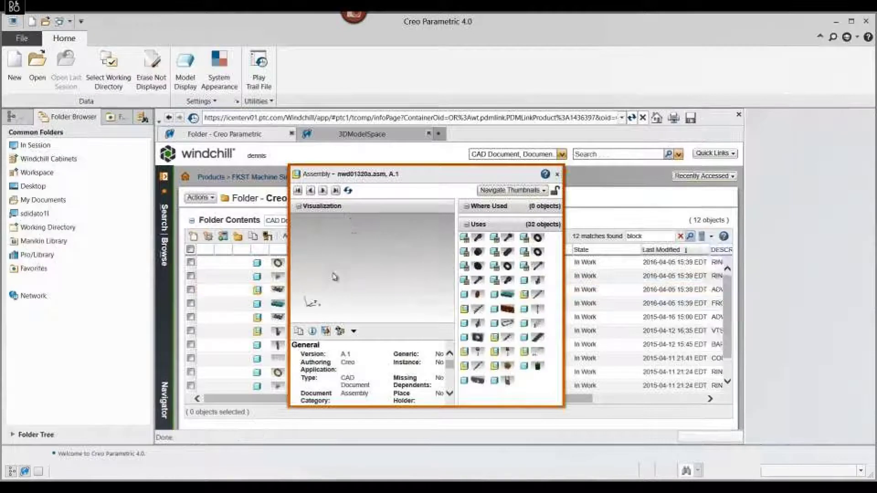
left_click_drag(328, 281, 357, 240)
left_click_drag(377, 209, 350, 351)
scroll(351, 355, "down", 1)
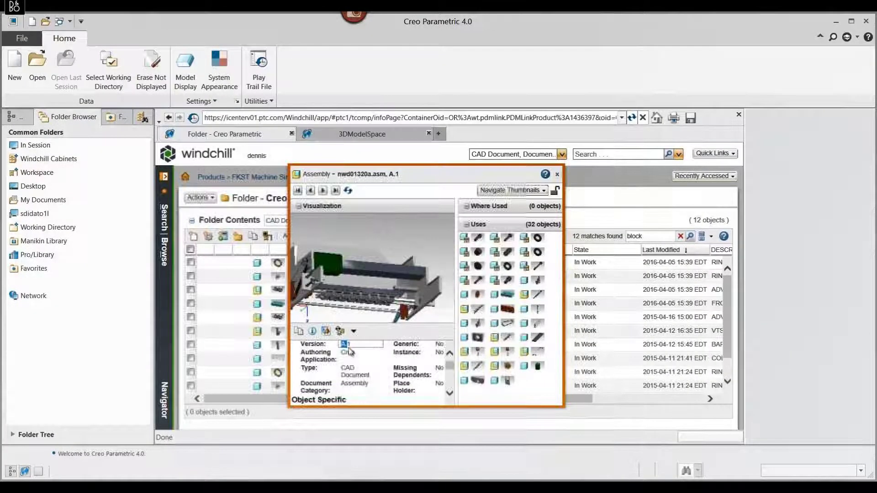
Look through the version, authoring application, document category, description and weight attributes in the preview of nwd01320a.asm
scroll(350, 351, "down", 1)
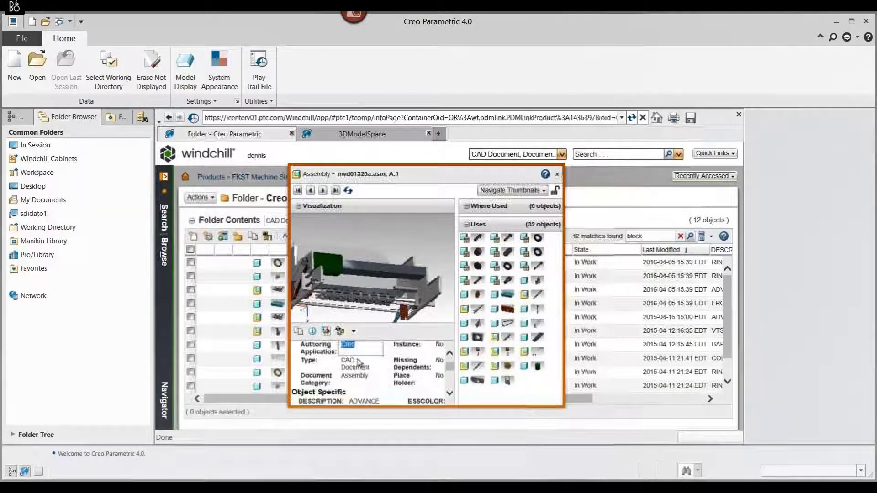
left_click_drag(344, 358, 356, 371)
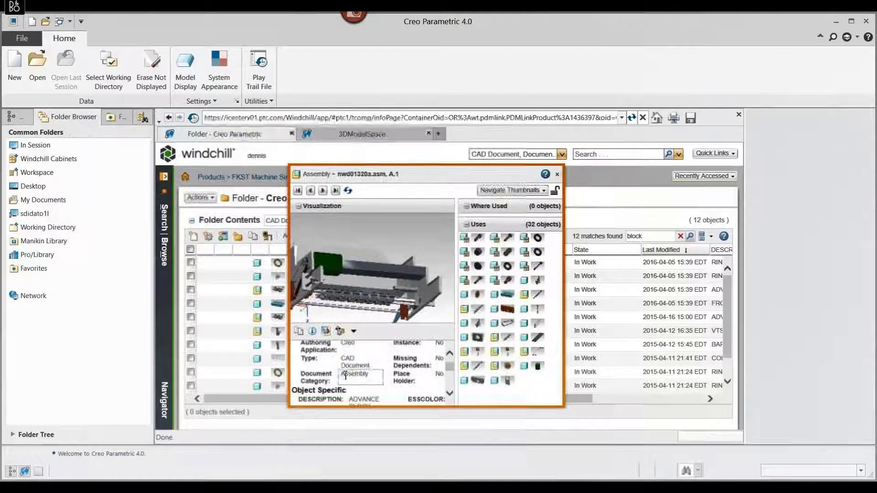
scroll(373, 378, "down", 3)
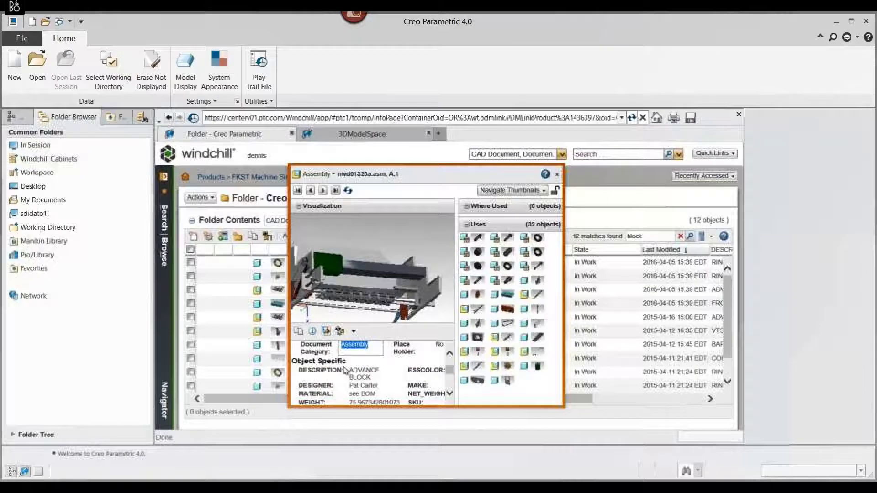
left_click(354, 371)
scroll(353, 384, "down", 2)
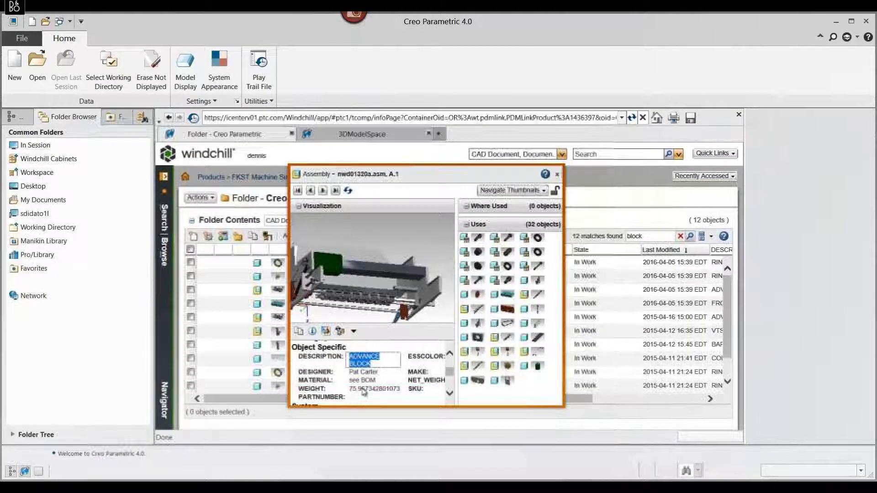
left_click_drag(353, 383, 401, 379)
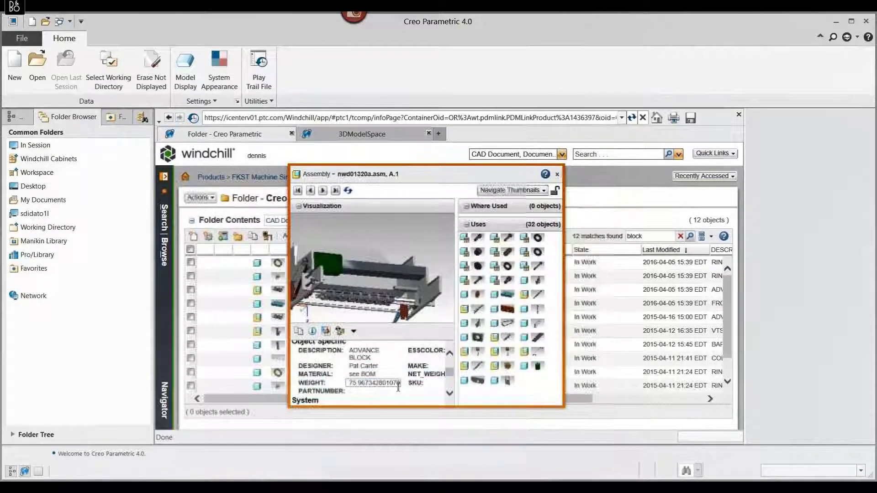
left_click(336, 350)
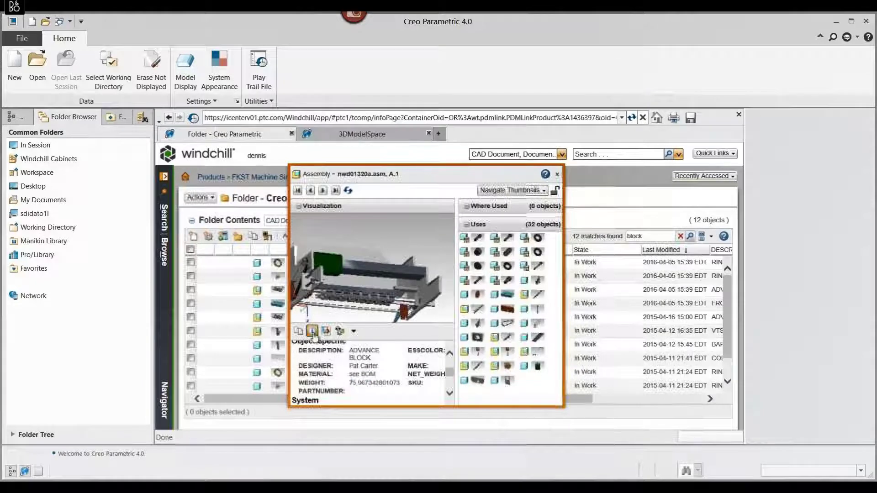
Open the full information page of nwd01320a.asm and look through its general, object-specific and system attributes
left_click(312, 332)
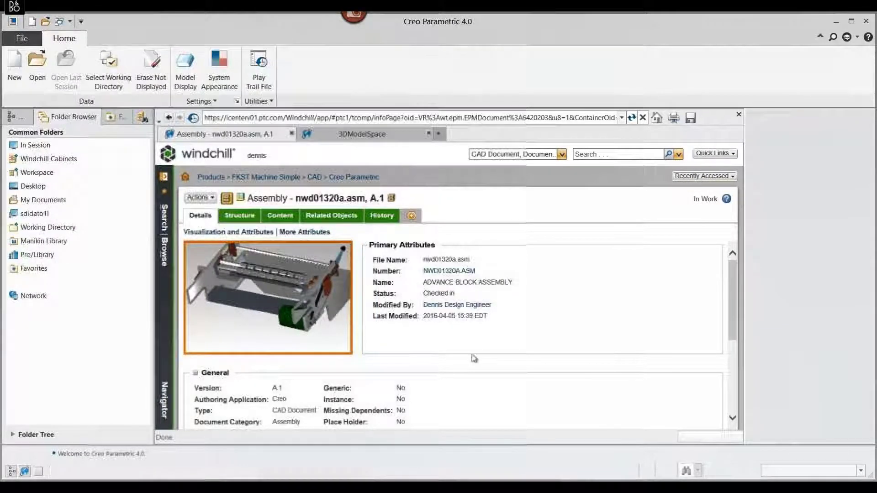
scroll(474, 359, "down", 3)
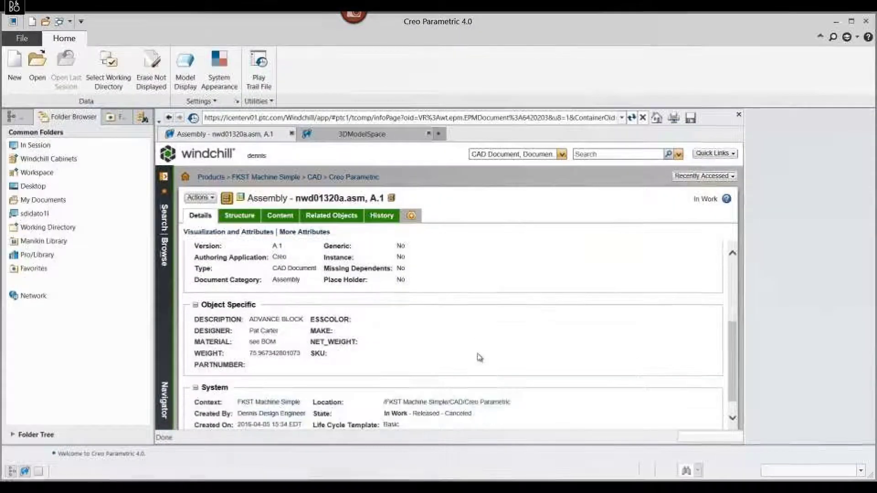
scroll(479, 357, "up", 3)
Show the structure of nwd01320a.asm and look through the list of components it uses
left_click(233, 216)
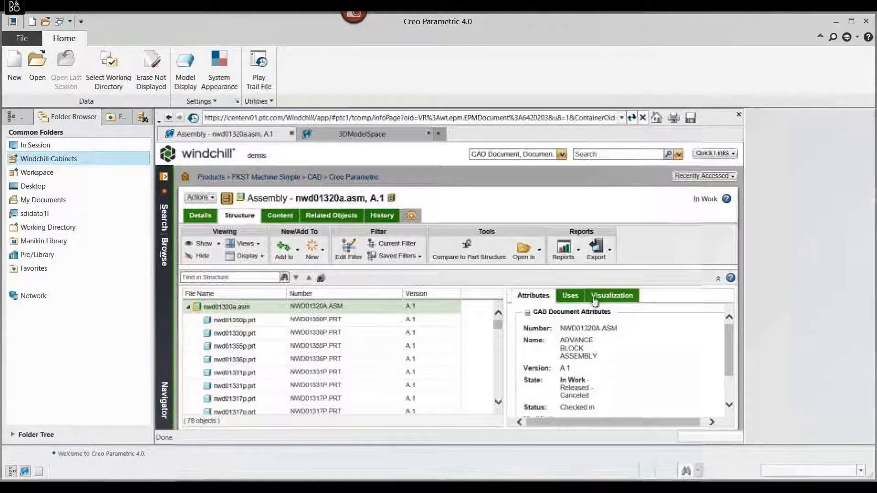
left_click(571, 297)
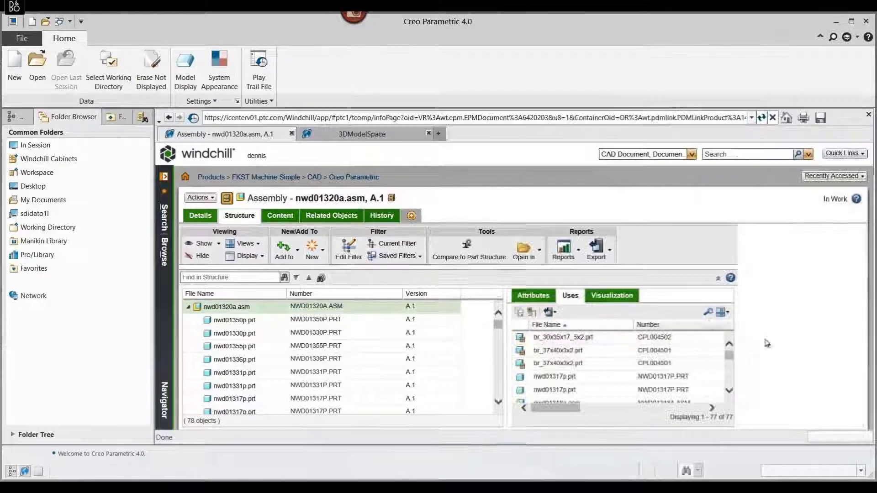
scroll(668, 364, "down", 5)
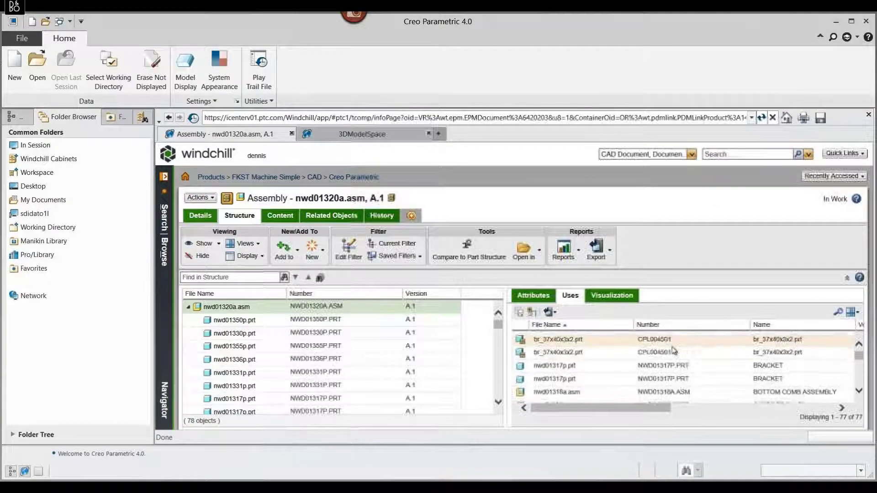
scroll(675, 359, "down", 10)
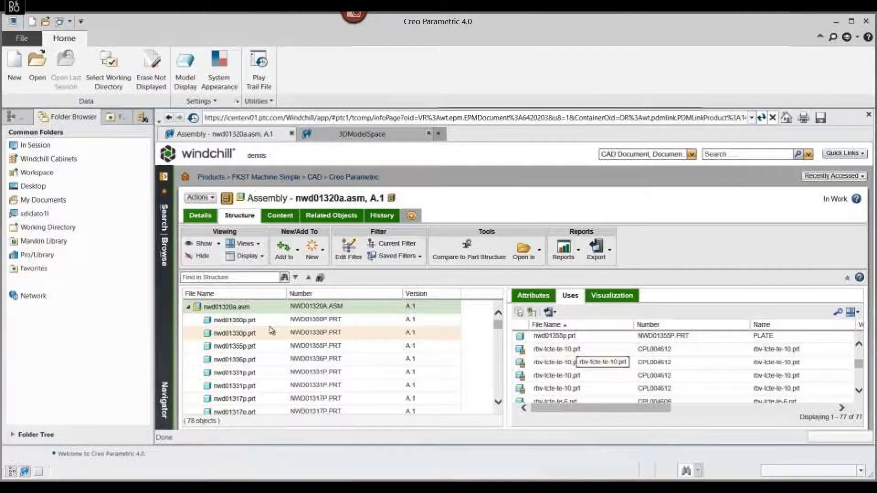
Expand all levels of nwd01320a.asm in the structure tree and look through its subassemblies and parts
right_click(219, 307)
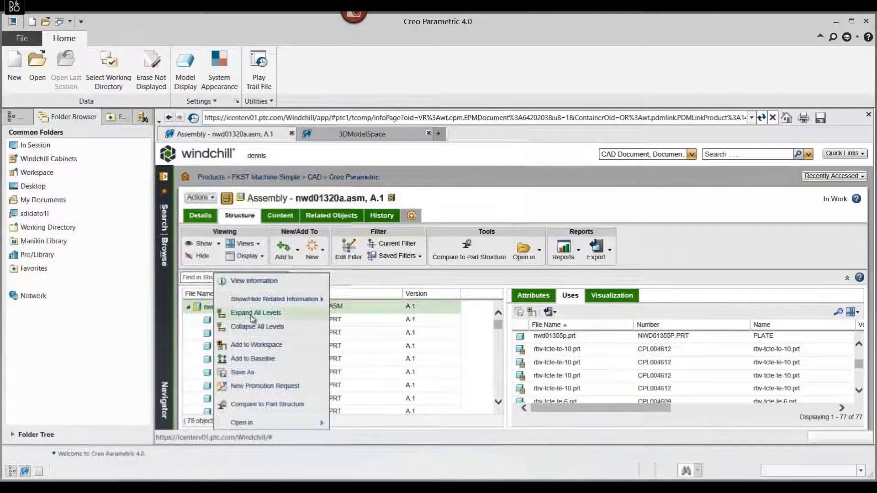
left_click(236, 314)
scroll(247, 322, "down", 8)
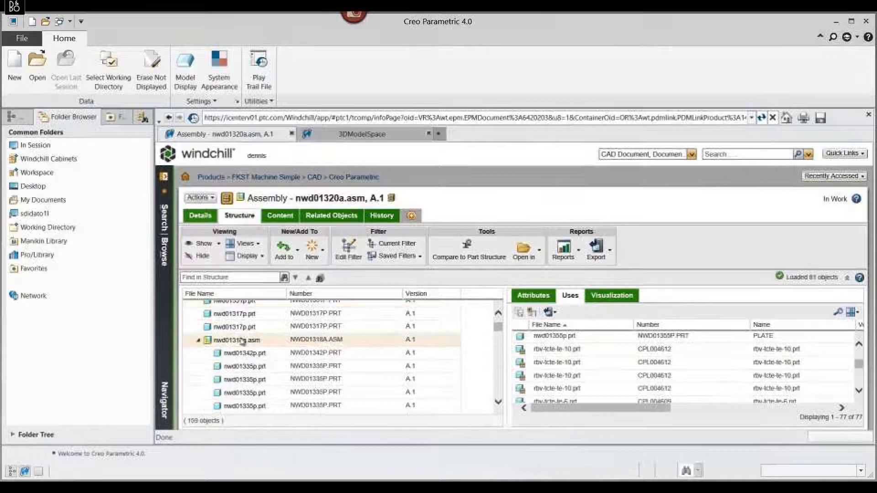
scroll(242, 342, "down", 10)
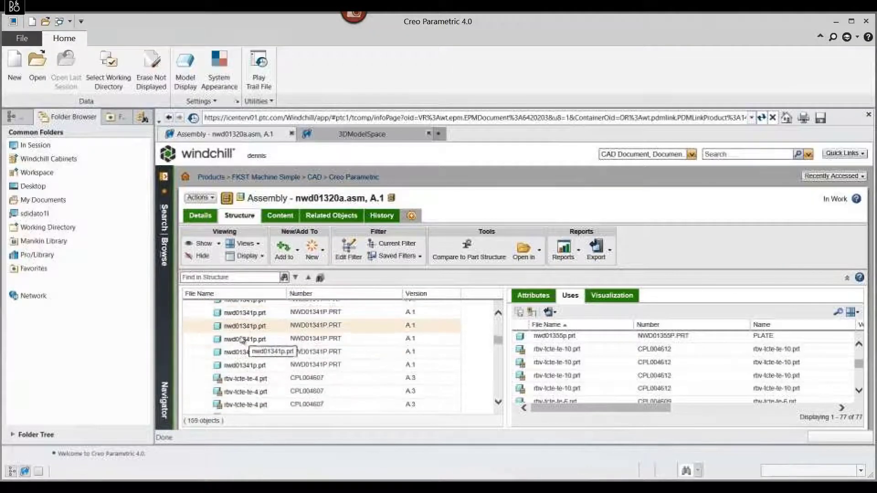
left_click_drag(502, 351, 486, 305)
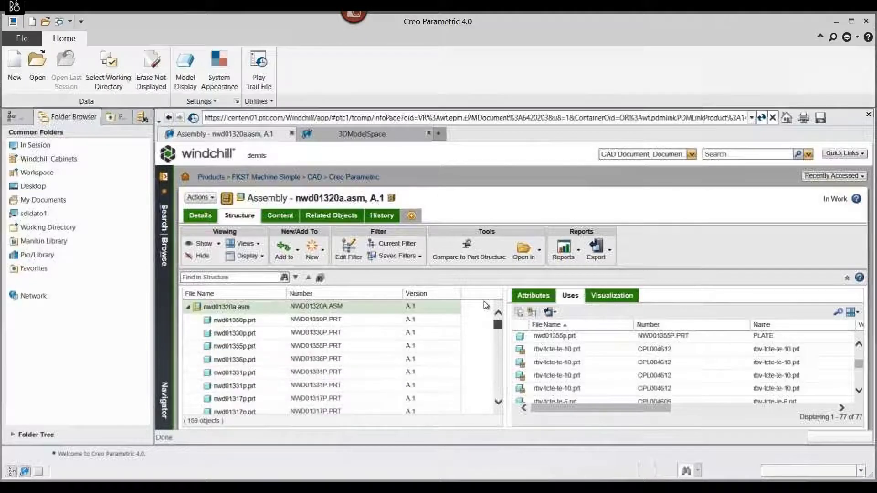
Display the 3D visualization of nwd01320a.asm, make the embedded browser area taller and rotate the model
left_click(530, 296)
left_click(599, 297)
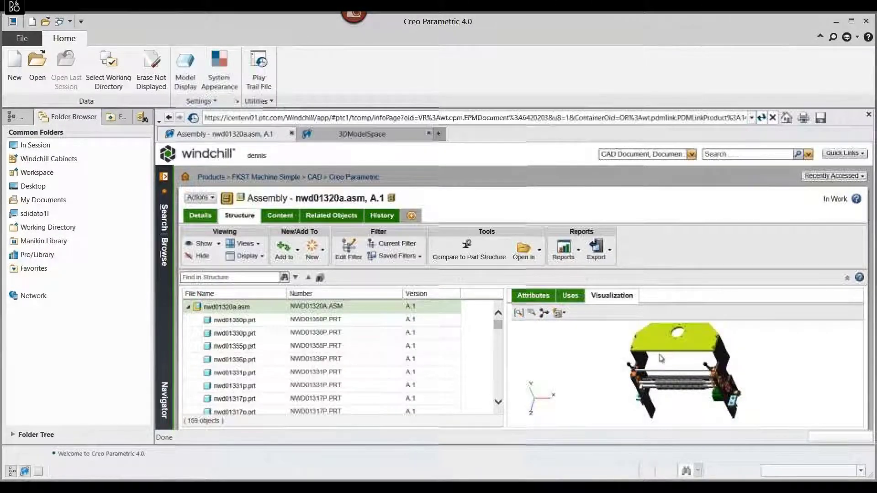
scroll(653, 368, "up", 1)
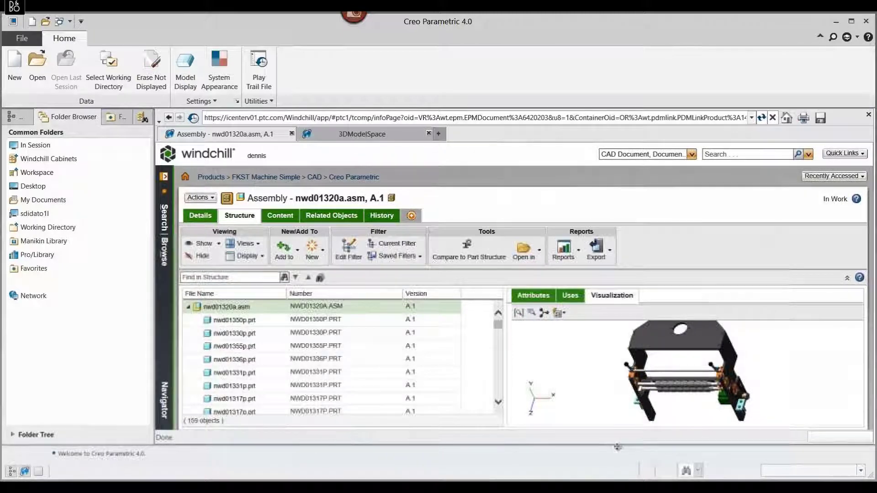
left_click_drag(617, 448, 618, 461)
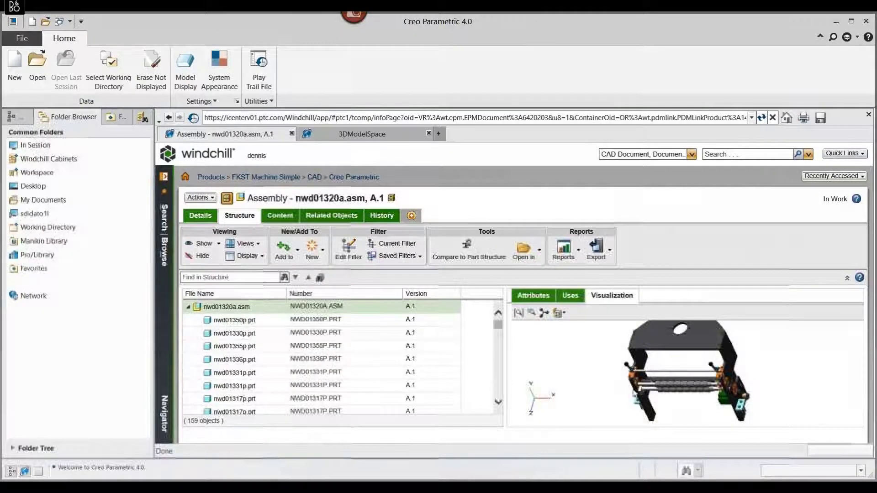
left_click_drag(663, 355, 655, 377)
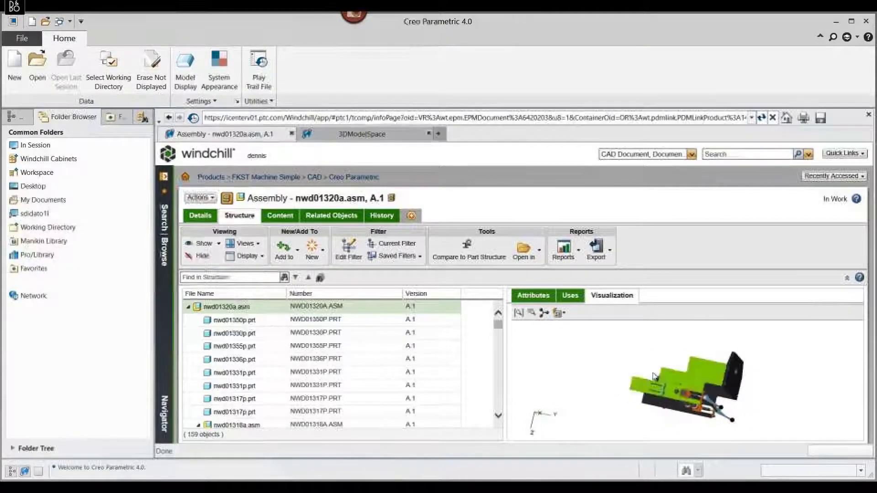
Find nwd01349p in the assembly structure and inspect the part from the side in the 3D visualization
left_click(235, 277)
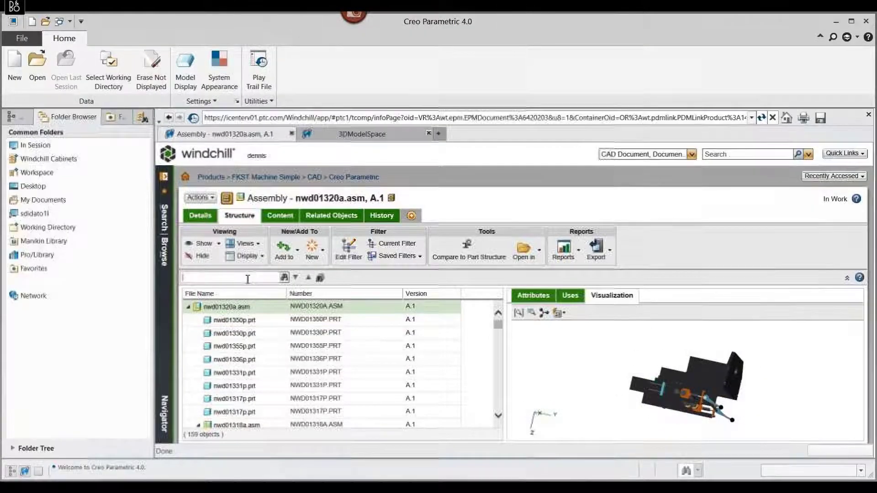
type("nwd01349p")
key("Return")
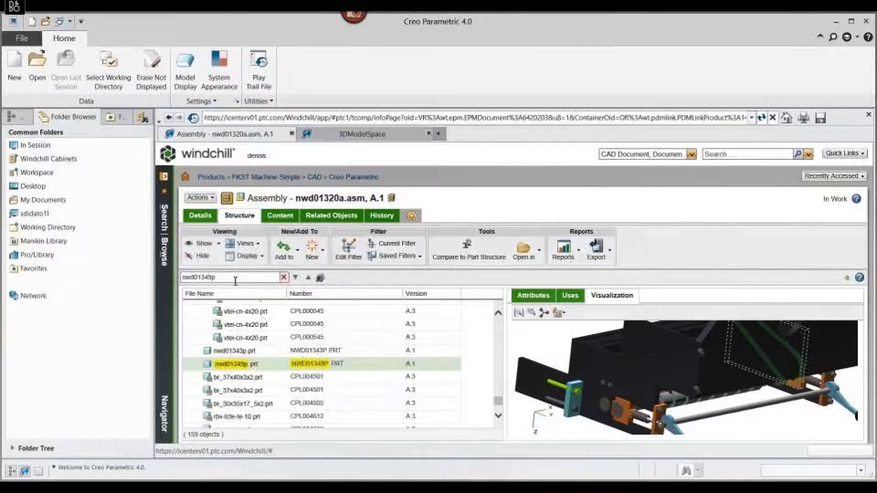
left_click(539, 340)
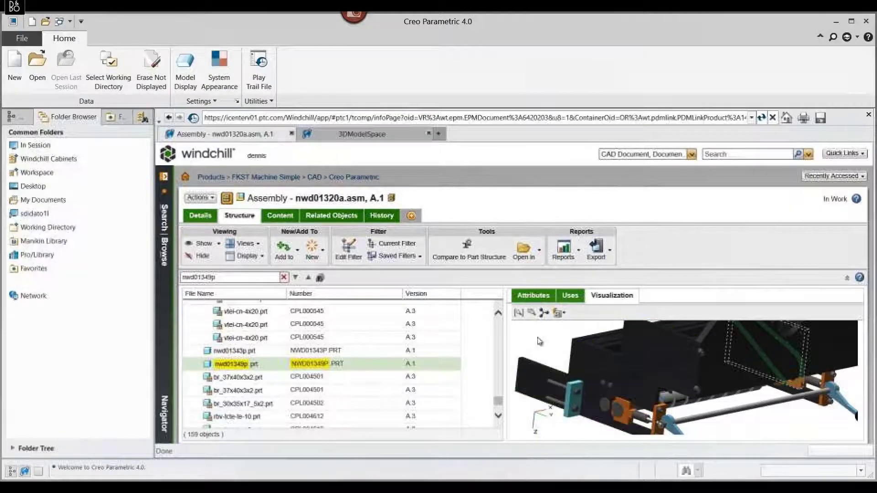
middle_click_drag(538, 337, 640, 340)
middle_click_drag(682, 408, 644, 410)
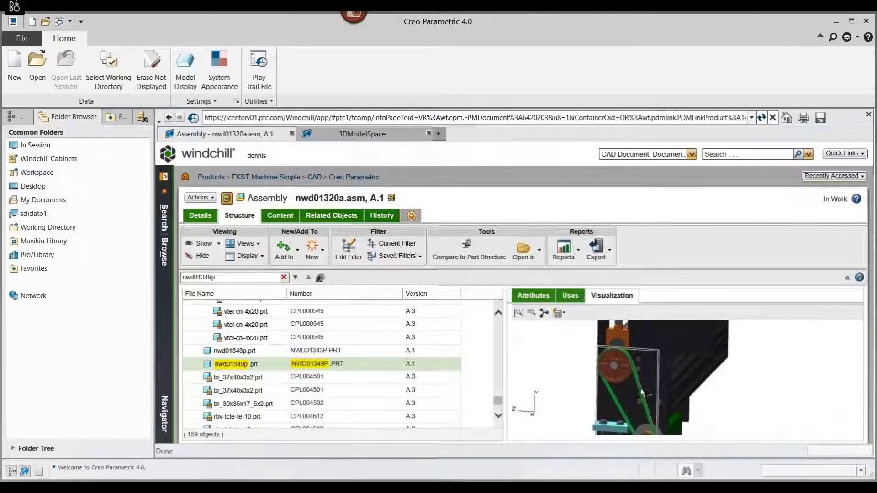
scroll(612, 401, "up", 2)
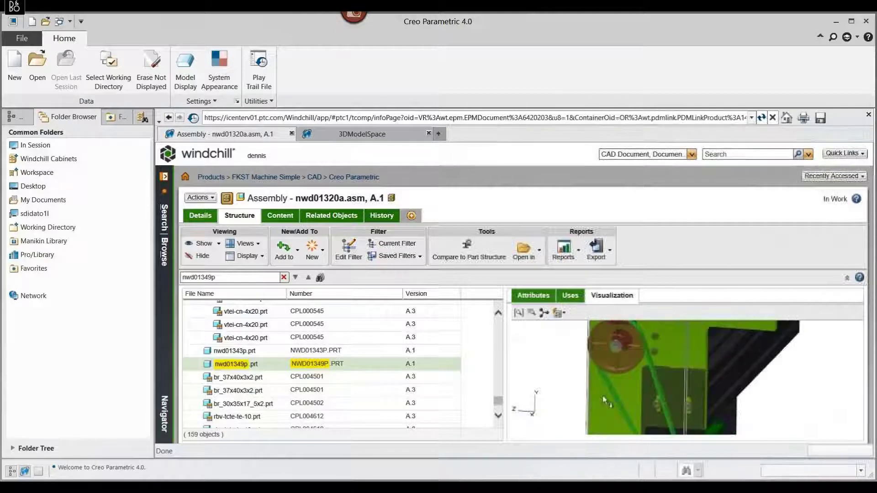
scroll(581, 398, "down", 2)
Select nwd01351p.prt under nwd01326a.asm in the structure and view it in the rotated 3D model
scroll(258, 361, "down", 5)
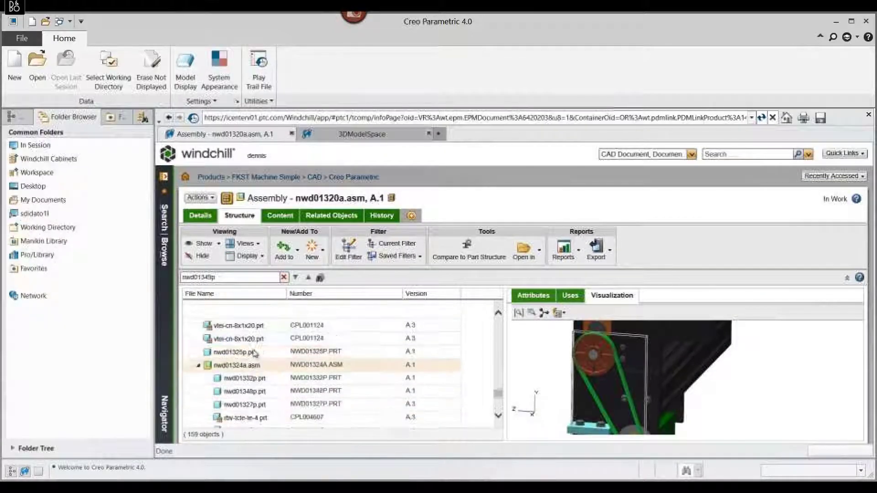
scroll(259, 361, "up", 5)
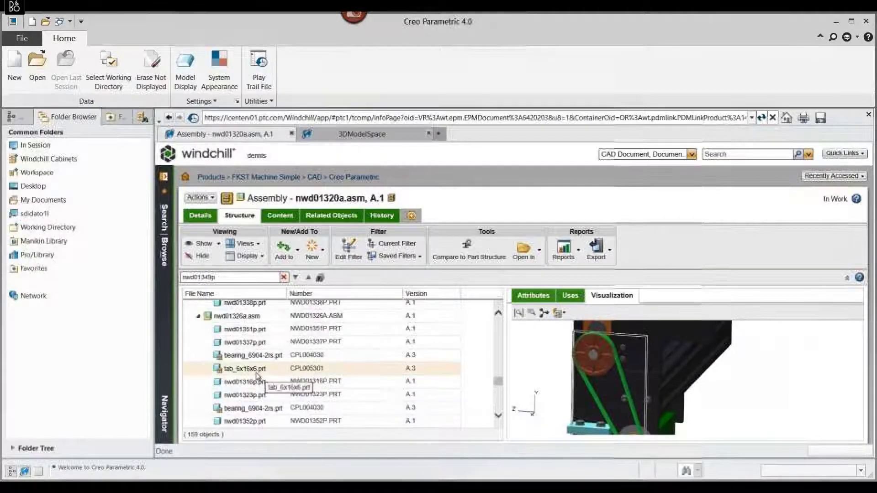
left_click(245, 329)
left_click_drag(637, 374, 645, 344)
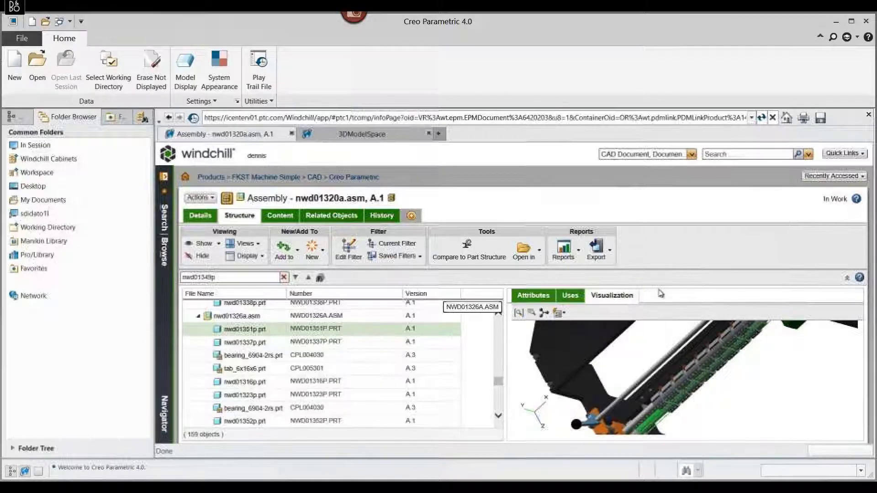
Select a rbv-tcte-te-6.prt washer in the structure, zoom the visualization to it, and fit and rotate the whole assembly again
scroll(262, 338, "down", 5)
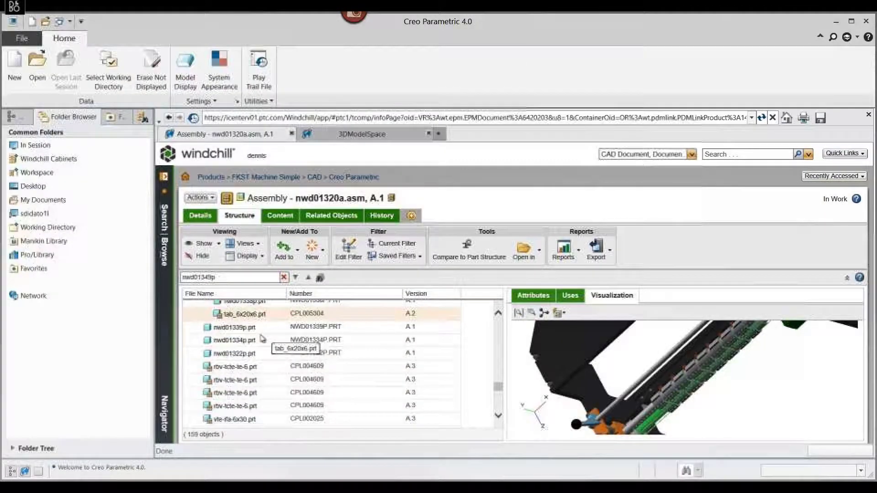
scroll(262, 338, "down", 1)
left_click(242, 342)
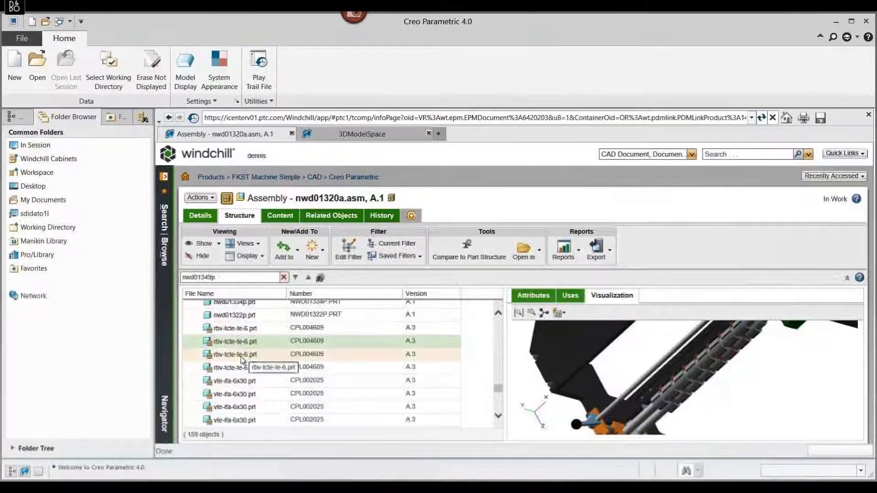
left_click(531, 313)
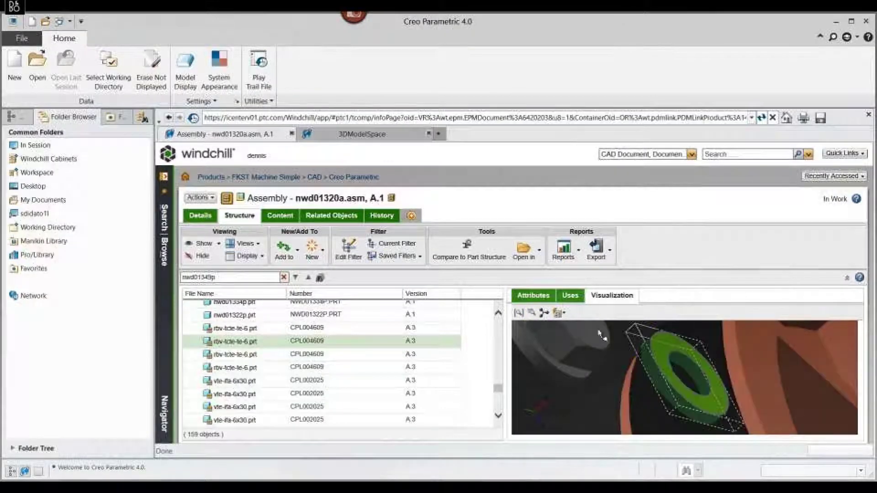
left_click(565, 318)
left_click(619, 343)
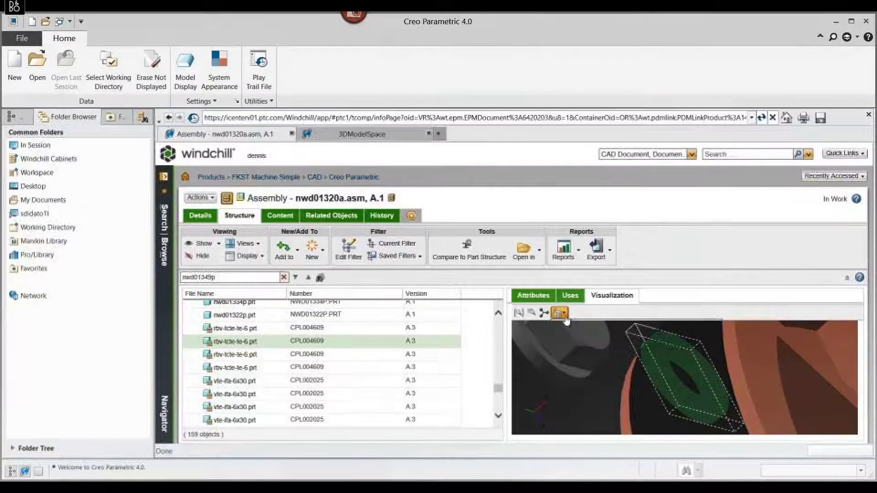
middle_click_drag(619, 343, 698, 347)
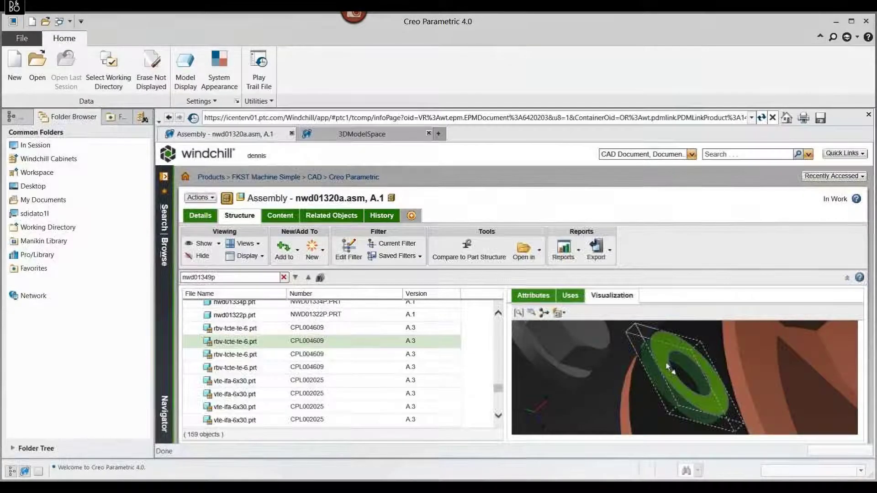
left_click(519, 313)
left_click_drag(633, 352, 660, 347)
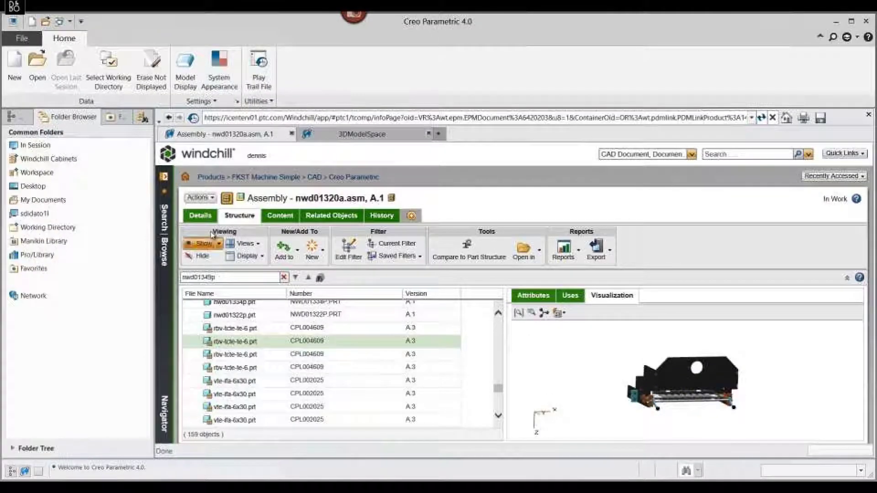
Open nwd01320a.asm in Creo View with the remembered Windchill credentials and maximize the viewer window
left_click(211, 199)
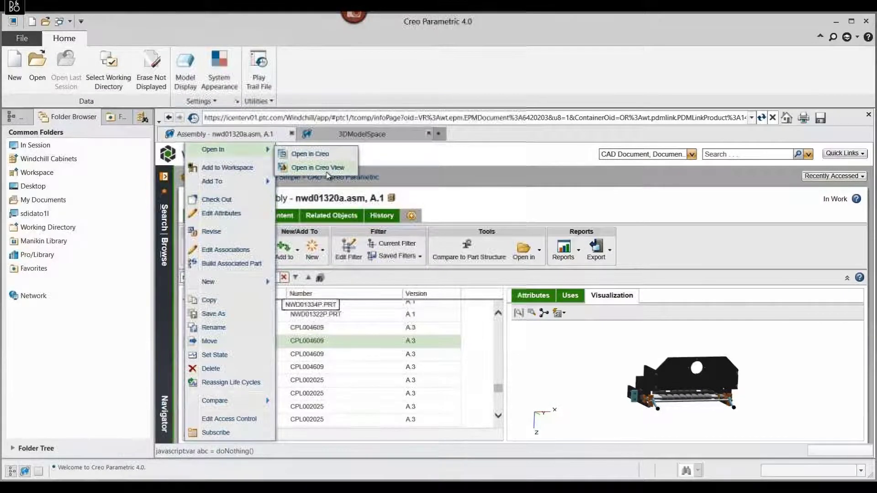
left_click(327, 172)
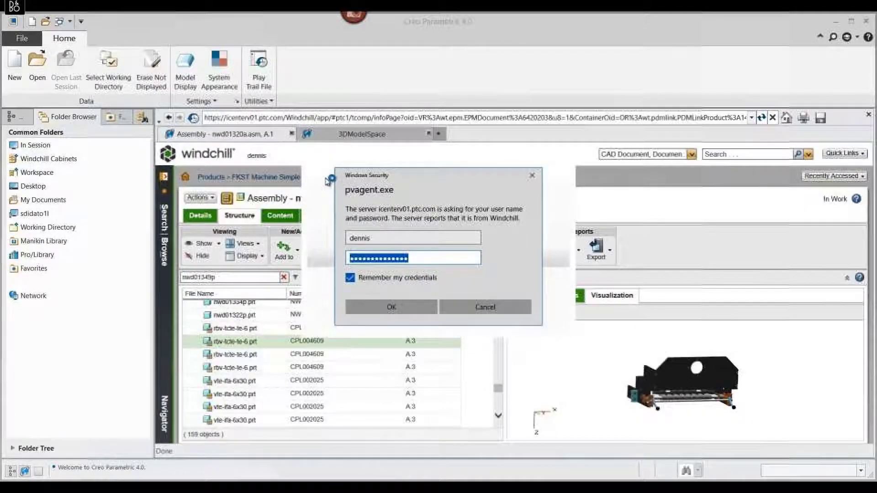
left_click(402, 311)
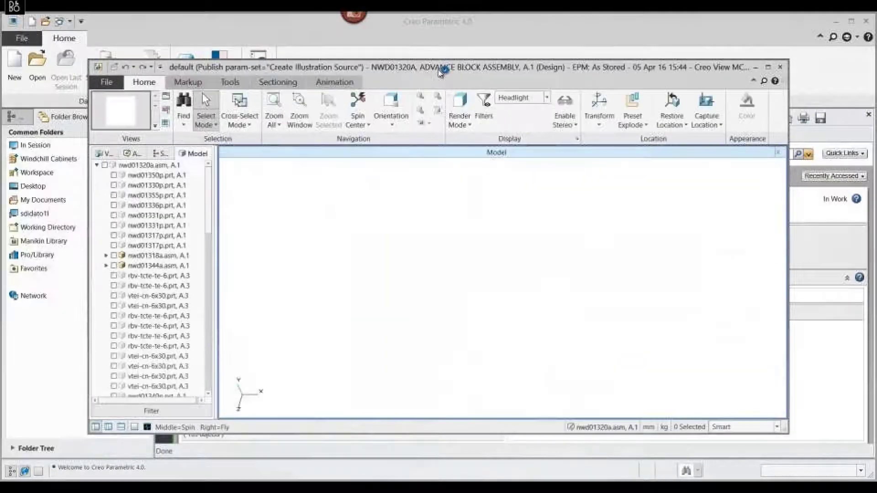
double_click(439, 68)
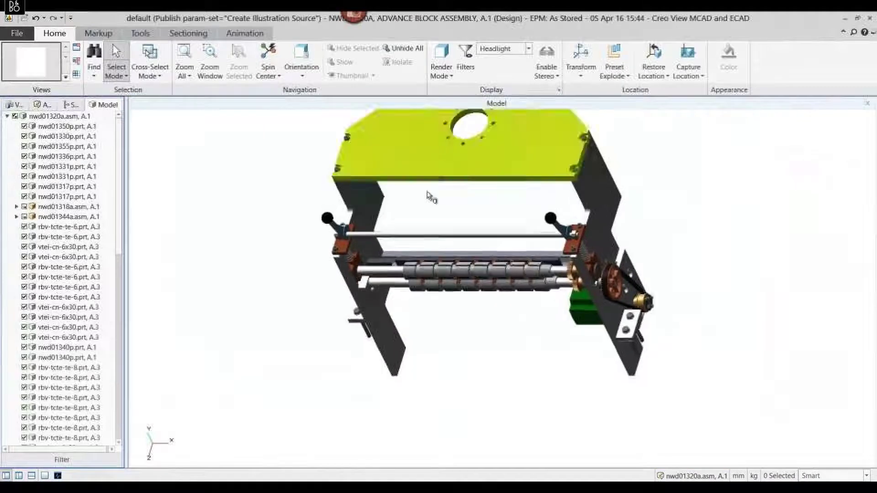
scroll(429, 196, "up", 2)
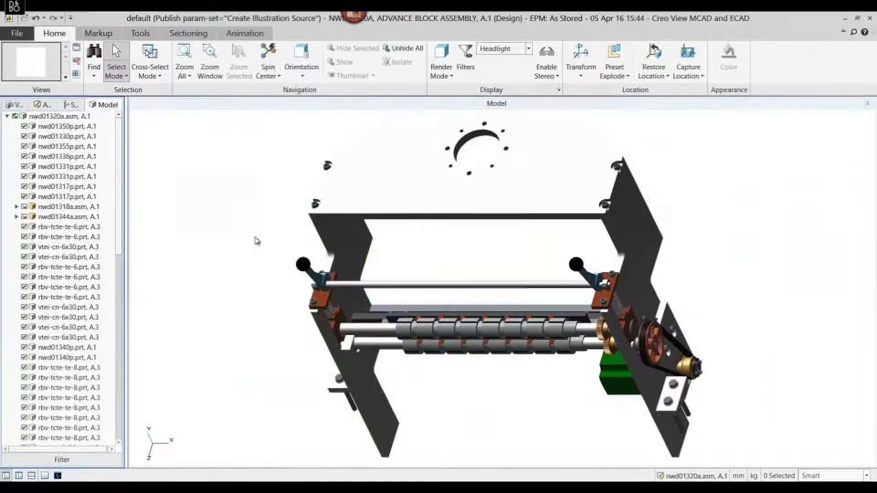
Select all components of nwd01320a.asm in the model tree and preview a Smart Explode along the global Z axis
left_click(54, 117)
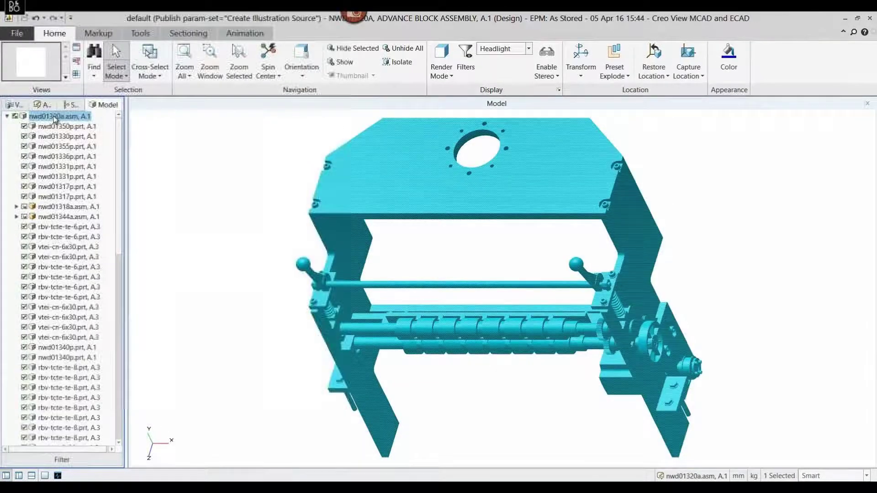
scroll(113, 386, "down", 10)
scroll(113, 386, "down", 3)
key("ctrl+a")
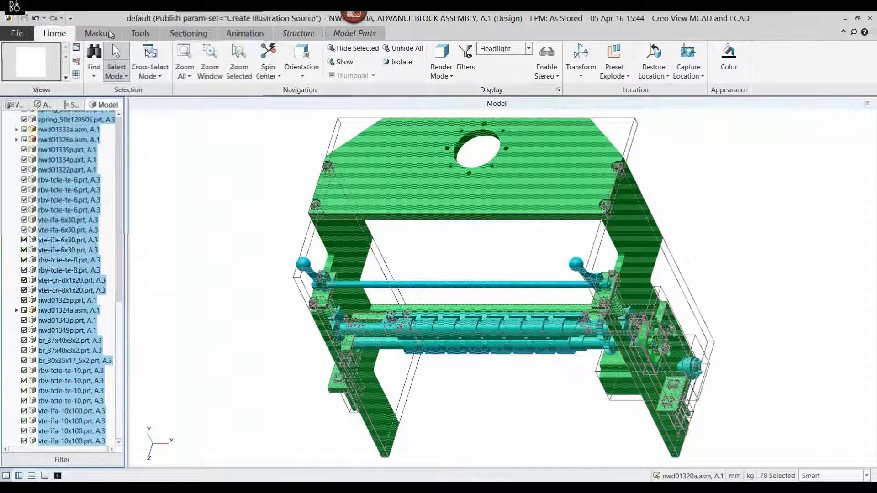
left_click(141, 34)
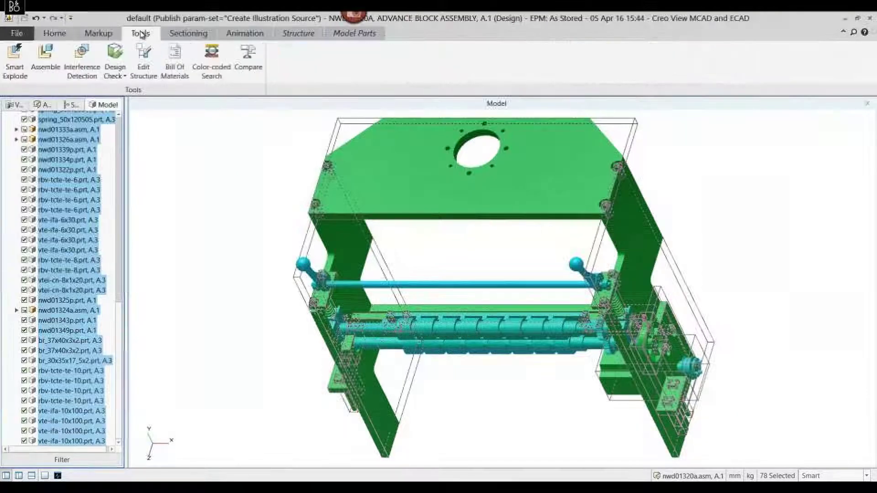
left_click(15, 58)
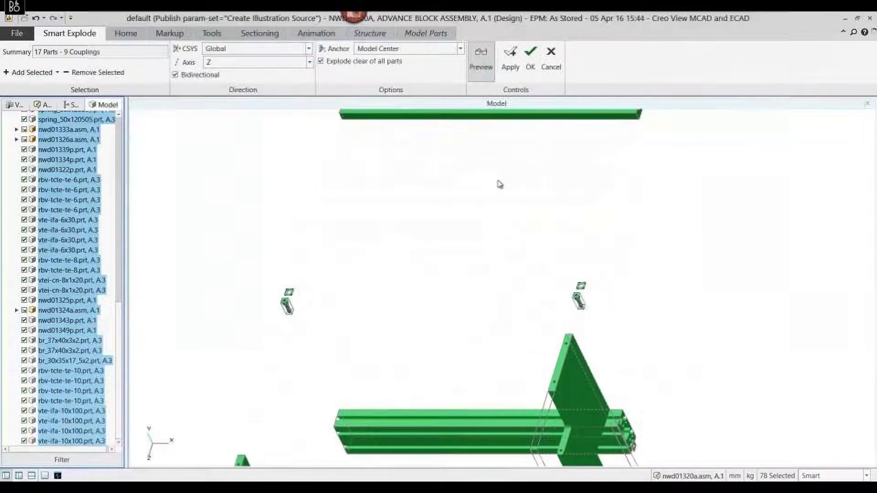
Examine the exploded assembly from several angles, looking closely at the green motor unit, the clamp bars and the two rollers
scroll(516, 255, "down", 5)
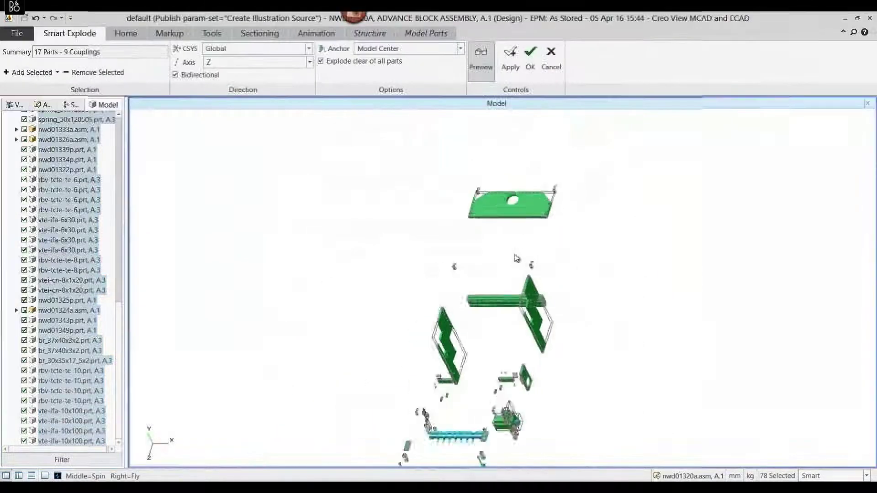
middle_click_drag(497, 267, 576, 286)
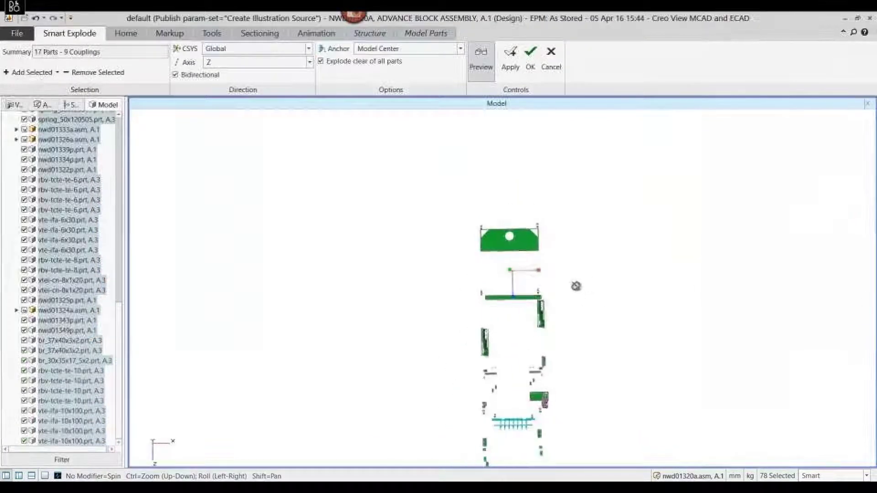
middle_click_drag(581, 333, 575, 282, "shift")
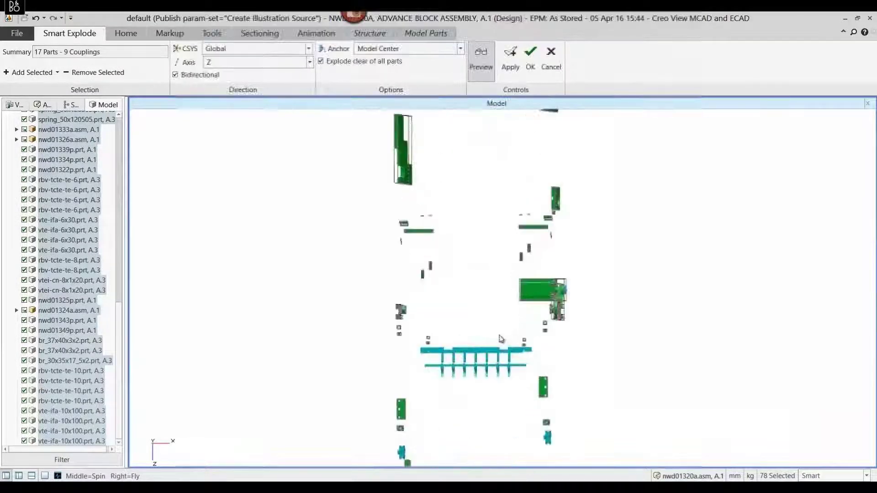
middle_click_drag(514, 338, 469, 340)
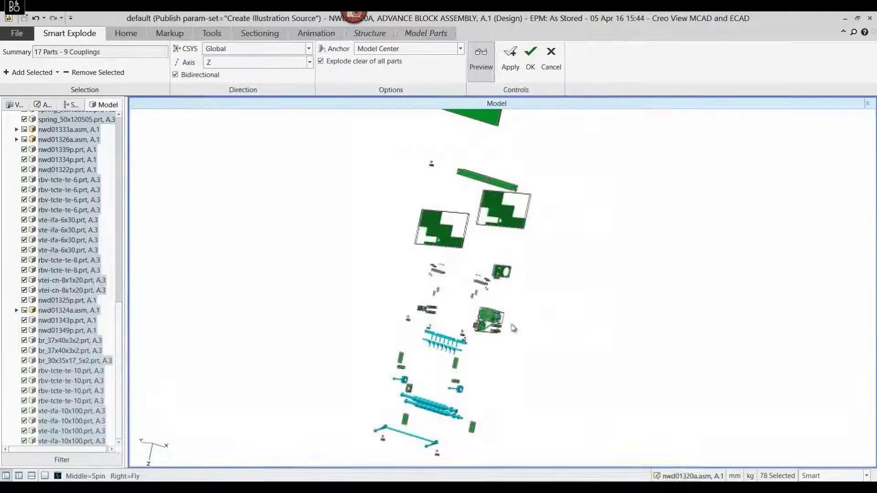
scroll(513, 328, "up", 5)
left_click(454, 302)
middle_click_drag(408, 304, 451, 297)
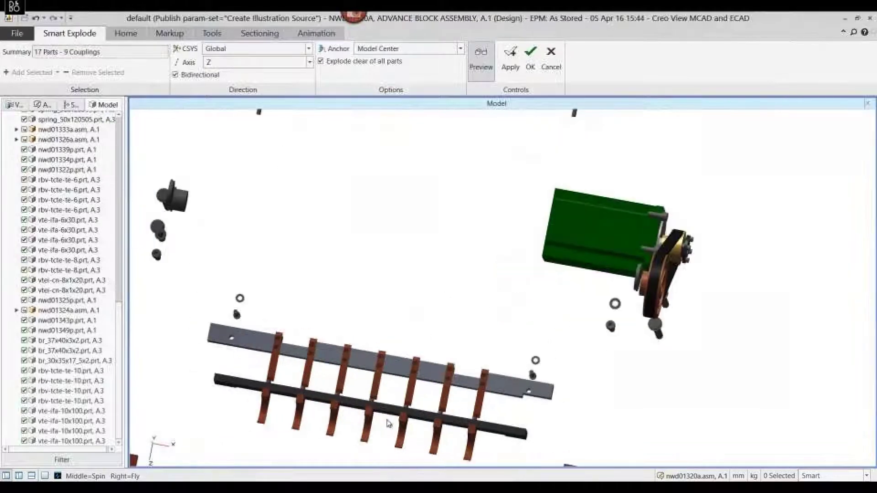
scroll(388, 423, "down", 3)
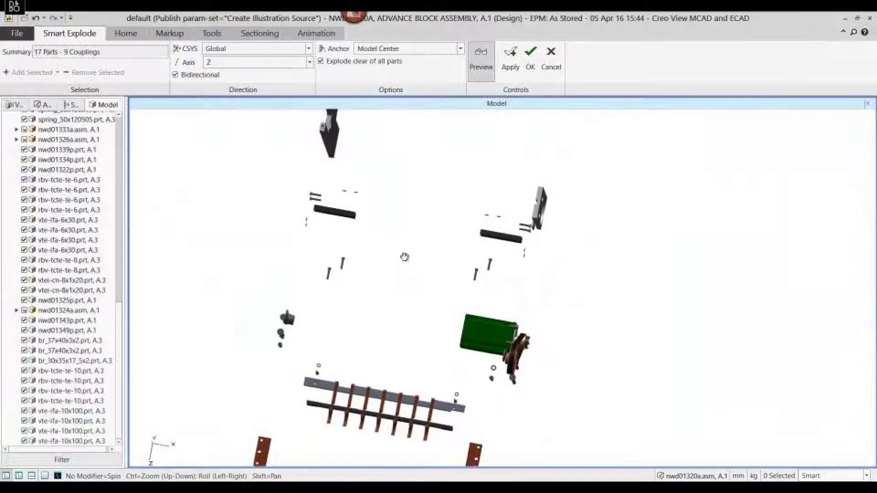
middle_click_drag(379, 427, 420, 402, "shift")
scroll(419, 402, "up", 5)
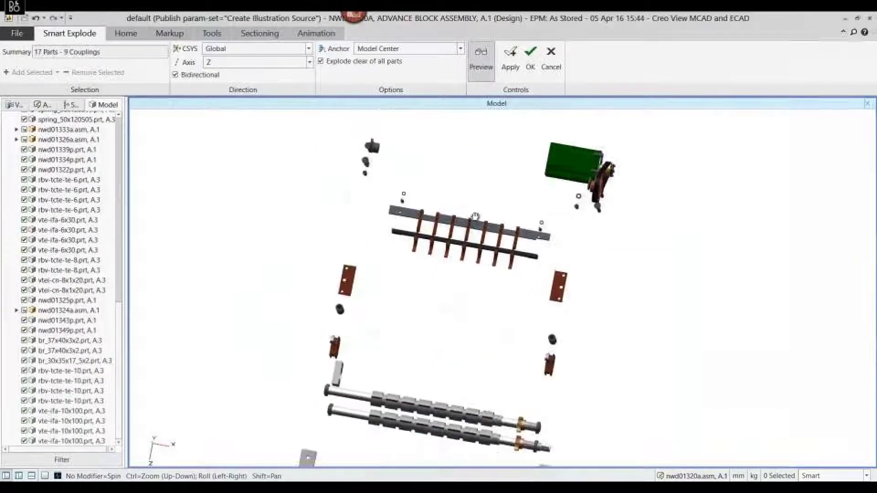
scroll(465, 268, "up", 5)
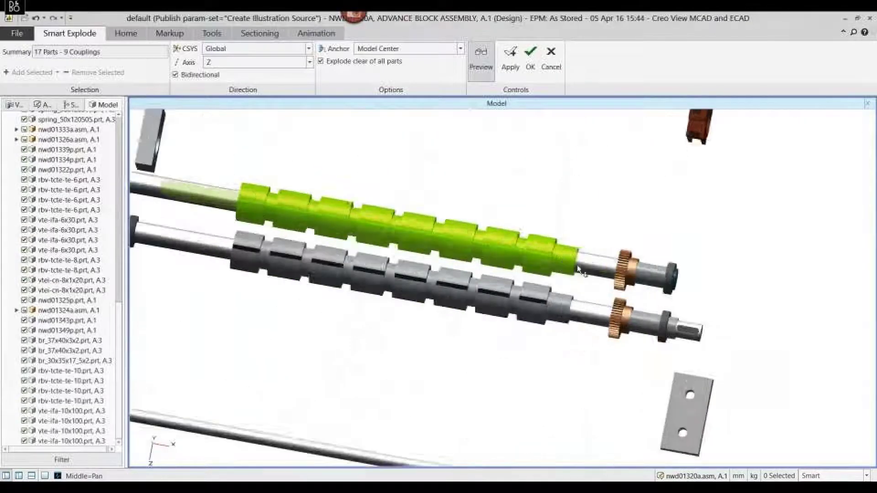
scroll(569, 320, "down", 5)
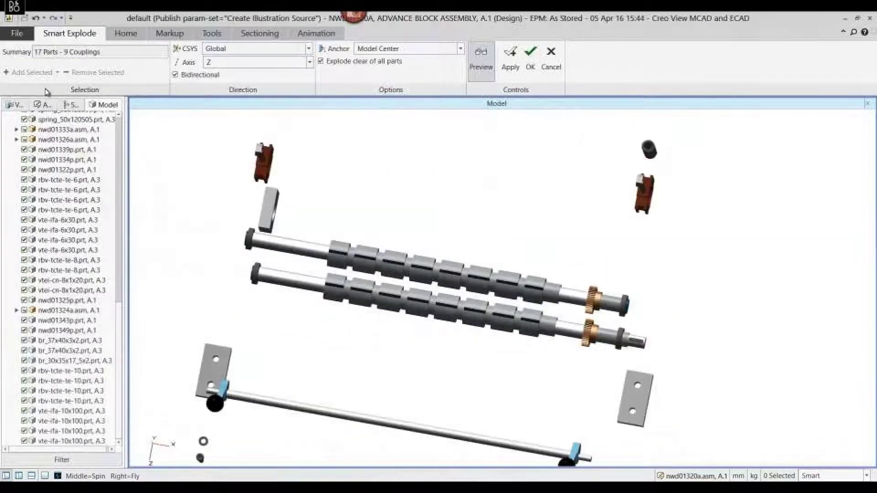
Display the saved Default View, handle, BACK, RIGHT and Default viewables of nwd01320a.asm in turn, and finish Smart Explode
left_click(18, 105)
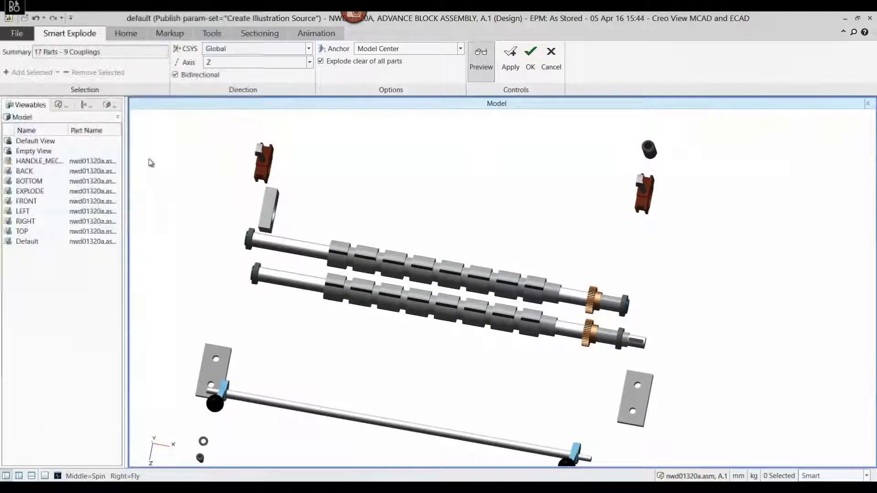
left_click(52, 142)
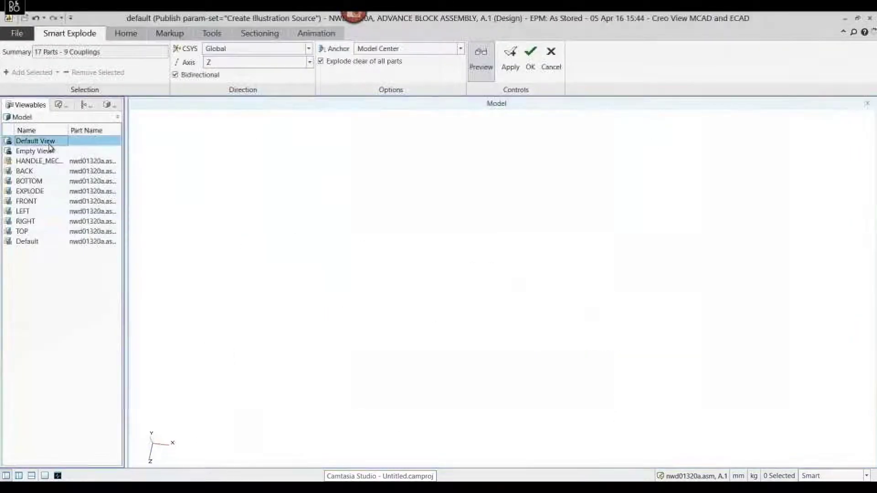
left_click(51, 152)
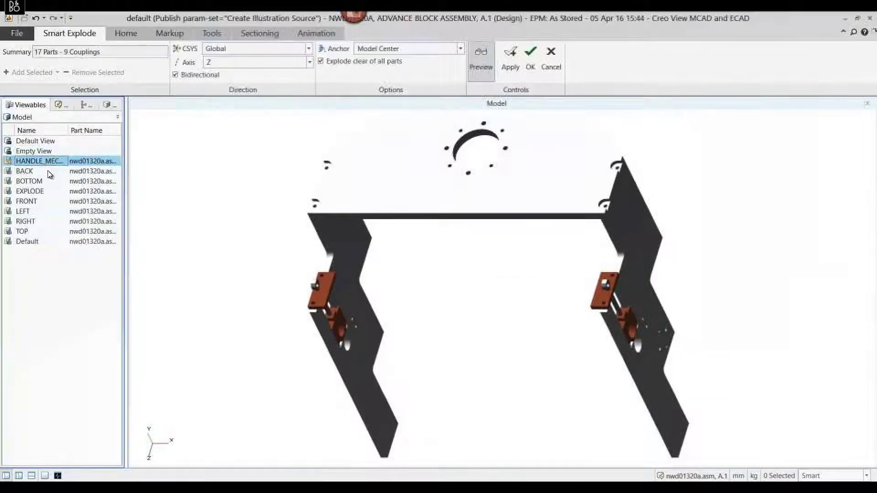
left_click(49, 172)
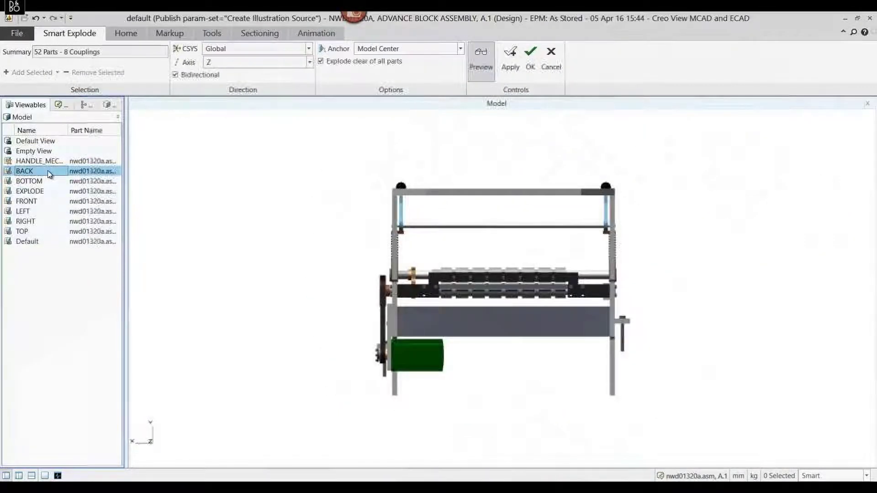
left_click(42, 221)
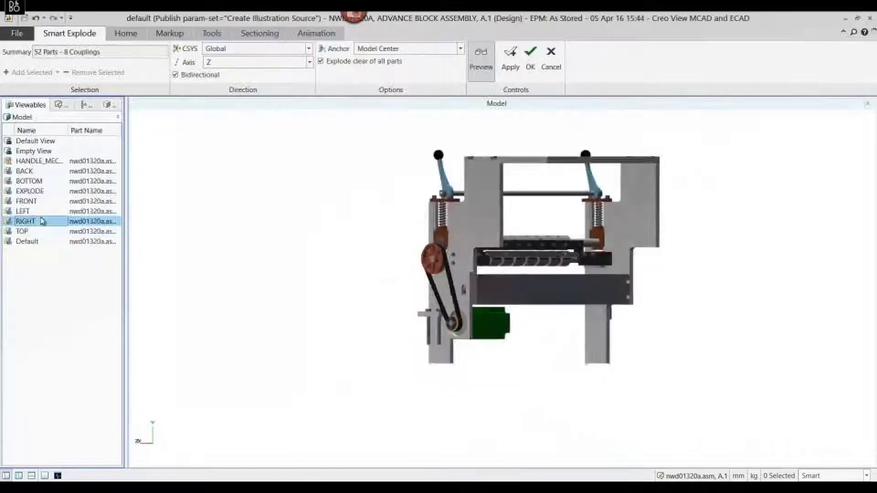
left_click(27, 242)
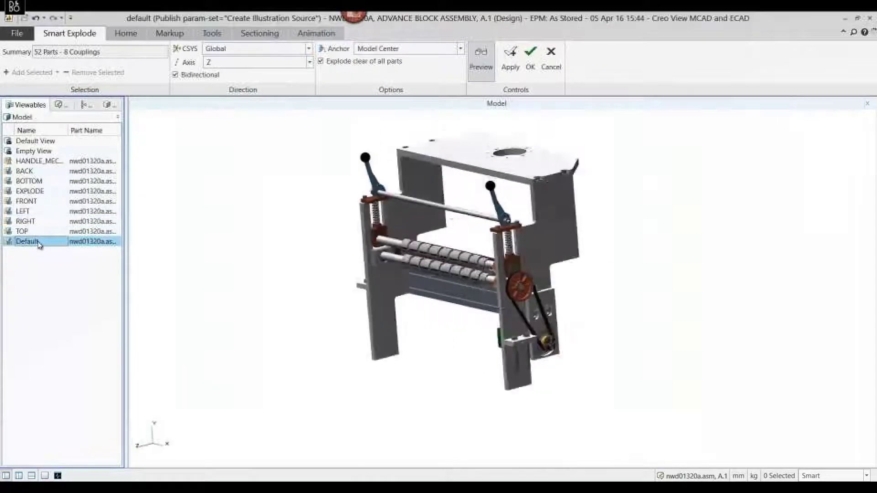
left_click(529, 59)
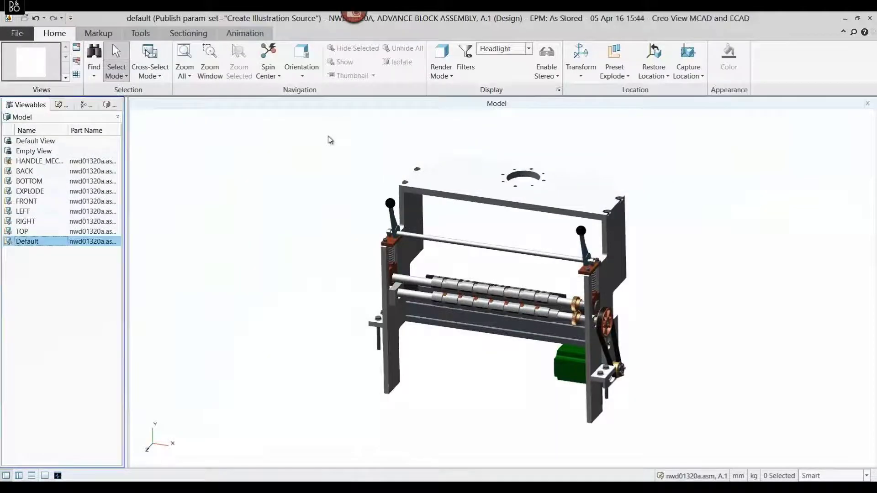
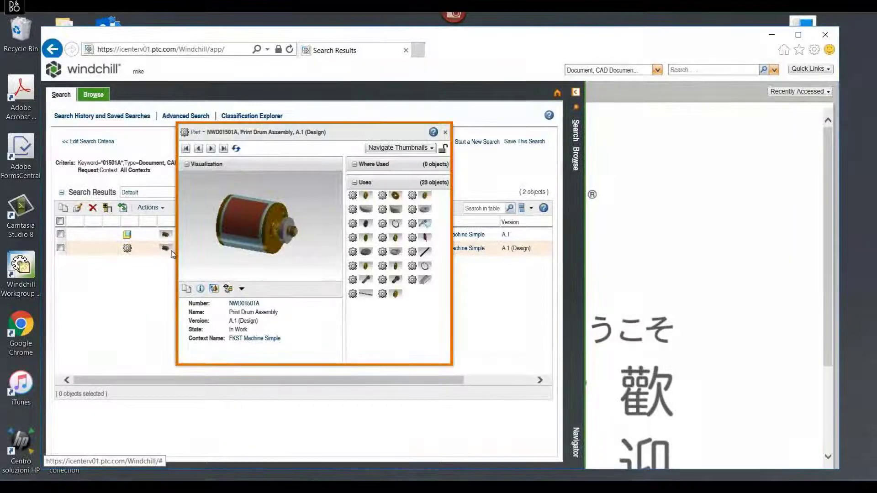
In Windchill, open the information page of part NWD01501A, Print Drum Assembly, and display its structure with the related CAD documents
left_click(200, 290)
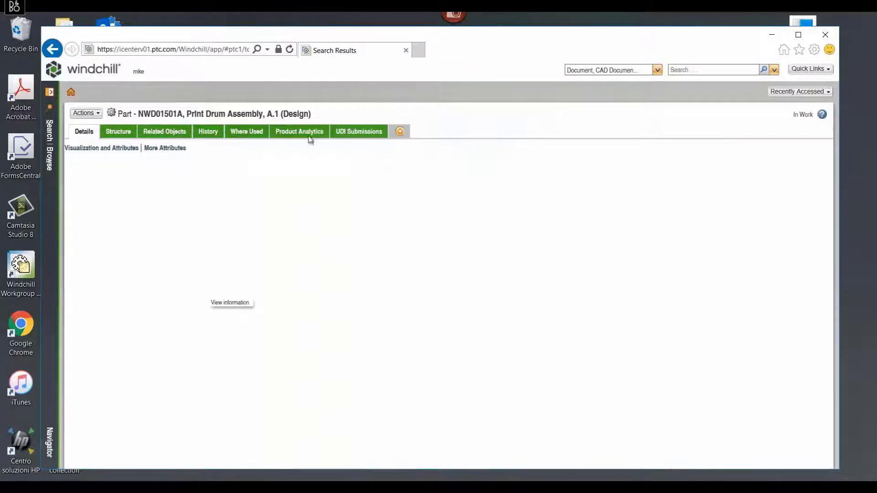
left_click_drag(282, 114, 310, 117)
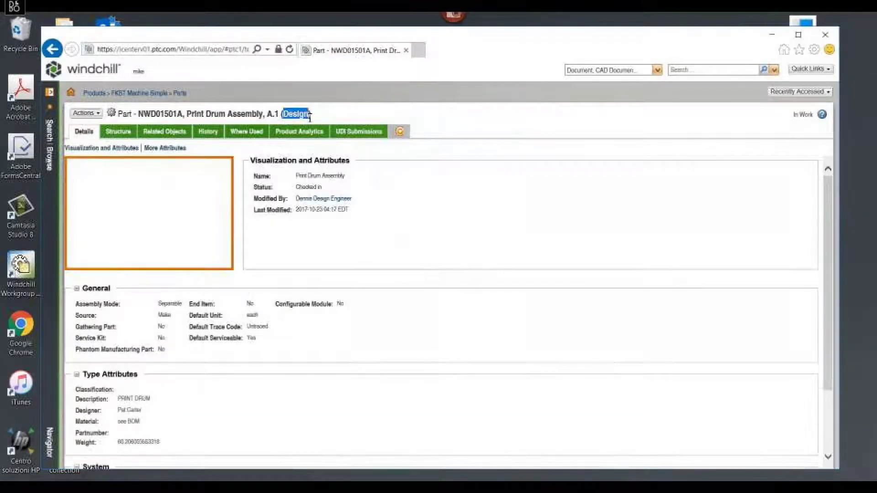
left_click(121, 134)
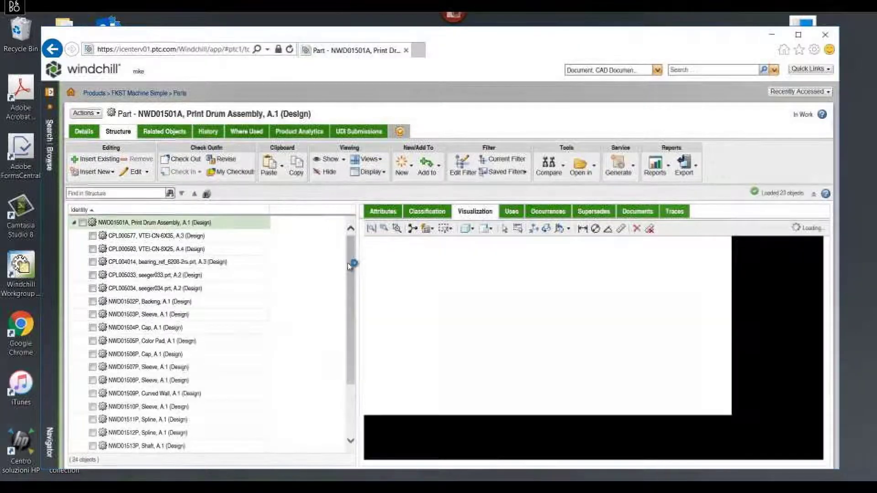
left_click_drag(348, 262, 356, 329)
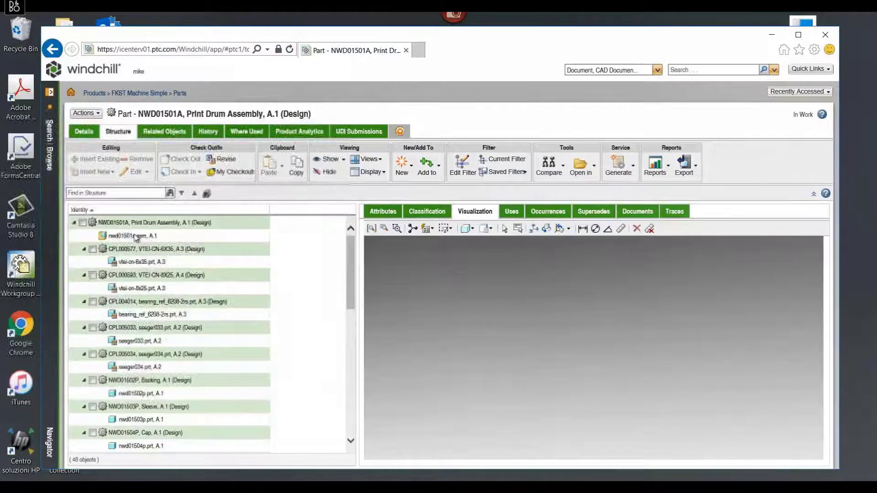
left_click(132, 236)
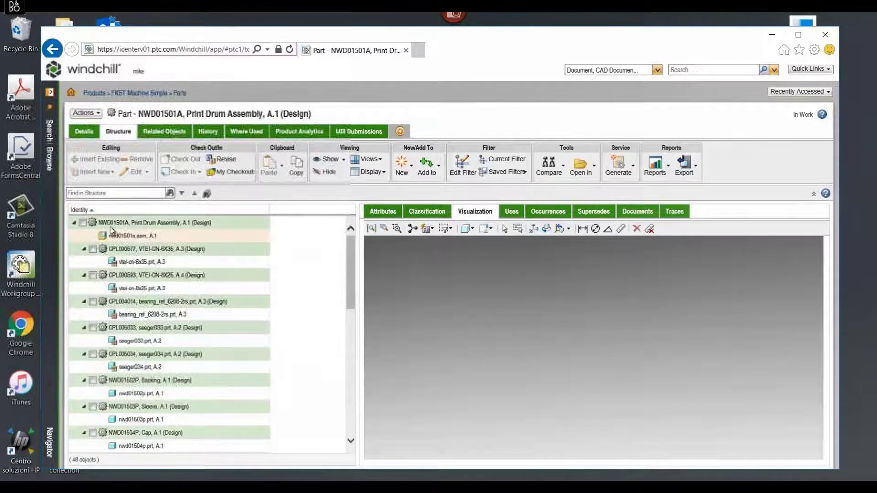
Show the complete Print Drum Assembly in the 3D visualization, rotate it and select flange NWD01518P in the model
left_click(82, 223)
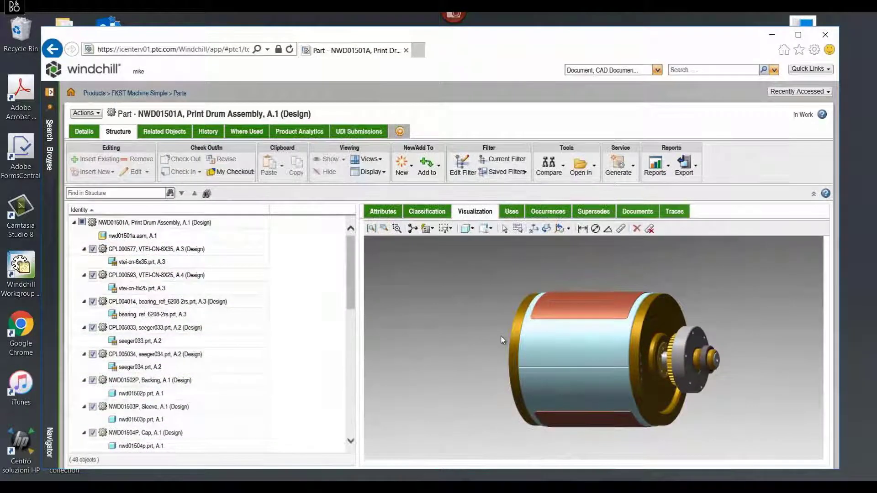
left_click_drag(503, 339, 357, 374)
left_click(674, 381)
scroll(357, 373, "up", 10)
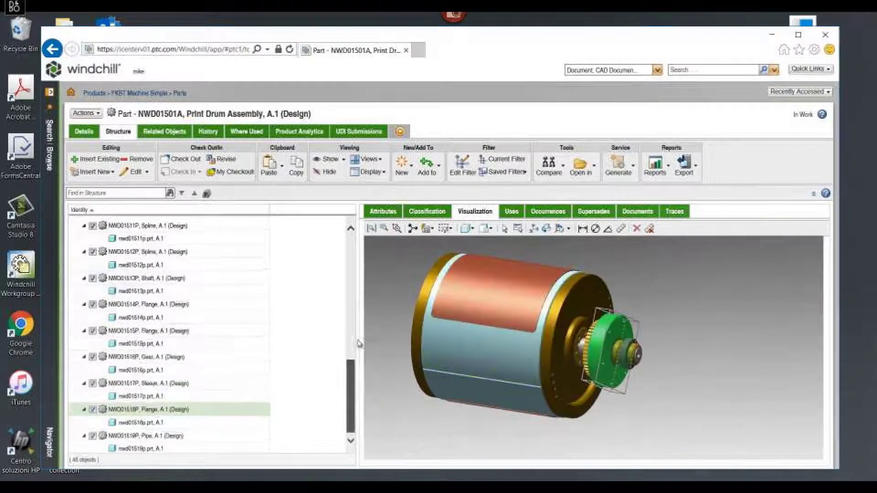
Open part NWD01501A, Print Drum Assembly, in Creo View, allowing the program launch and accepting the saved sign-in credentials
left_click(91, 118)
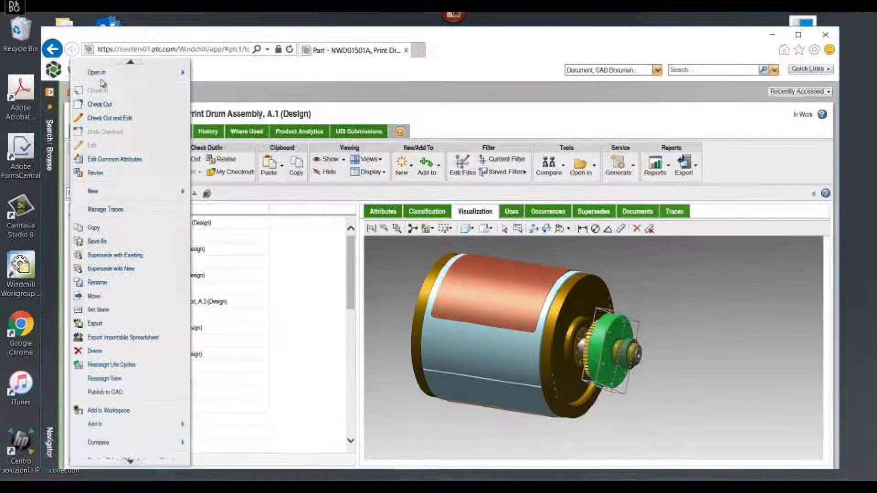
mouse_move(102, 74)
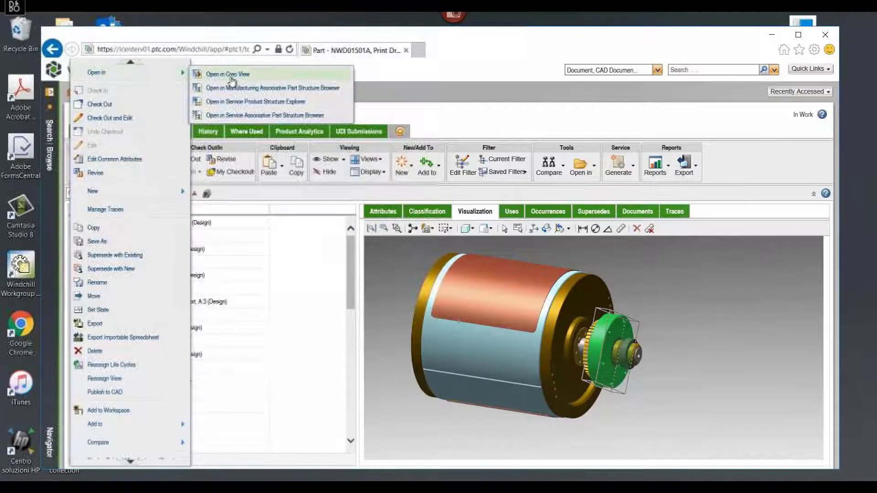
left_click(235, 80)
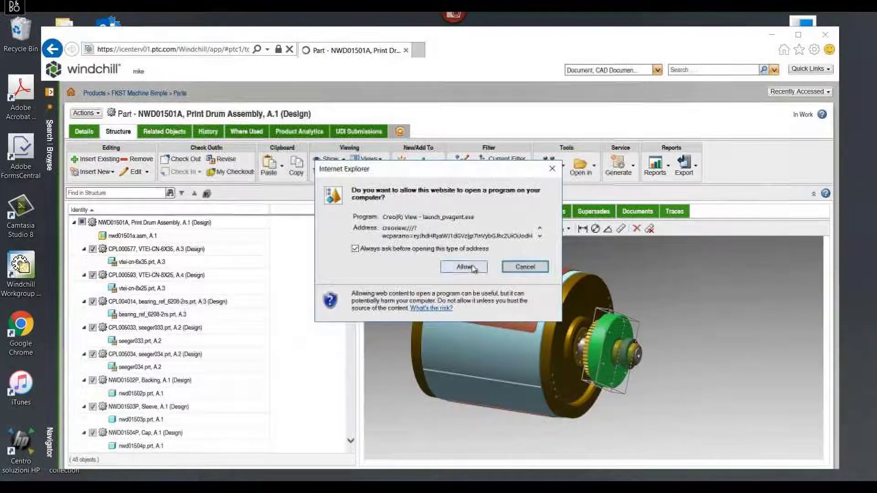
left_click(472, 270)
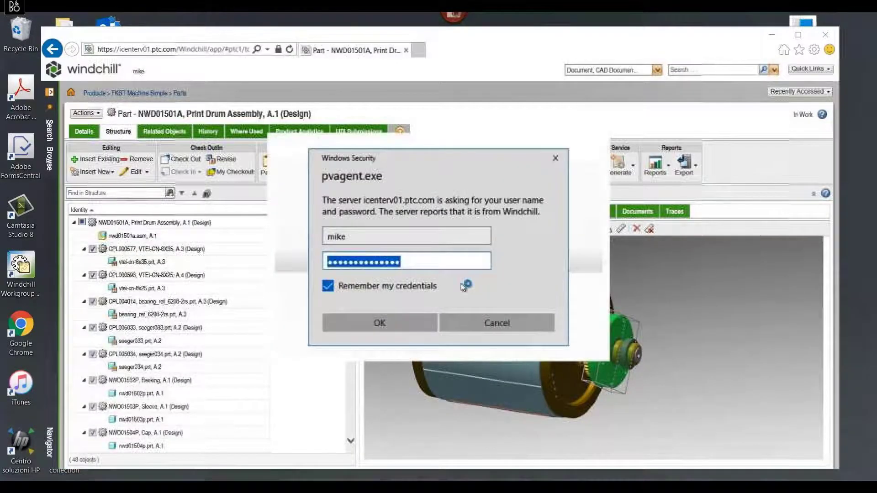
left_click(433, 322)
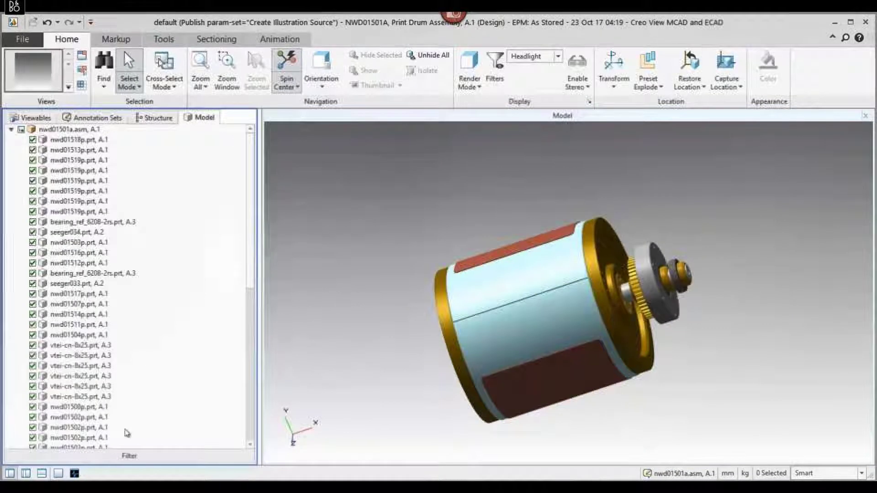
Select the shaft together with its gear, flange and bearings, and move them out of the drum along the shaft axis
middle_click_drag(417, 378, 550, 368)
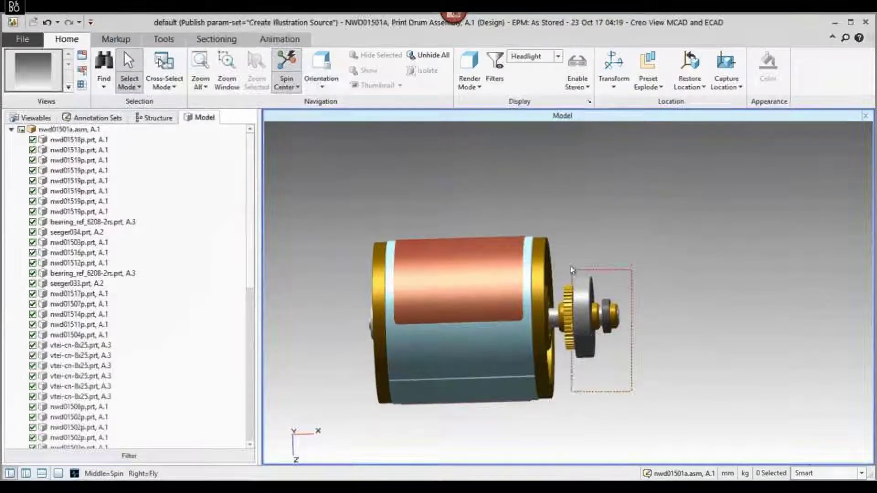
left_click(565, 260)
middle_click_drag(566, 320, 567, 387)
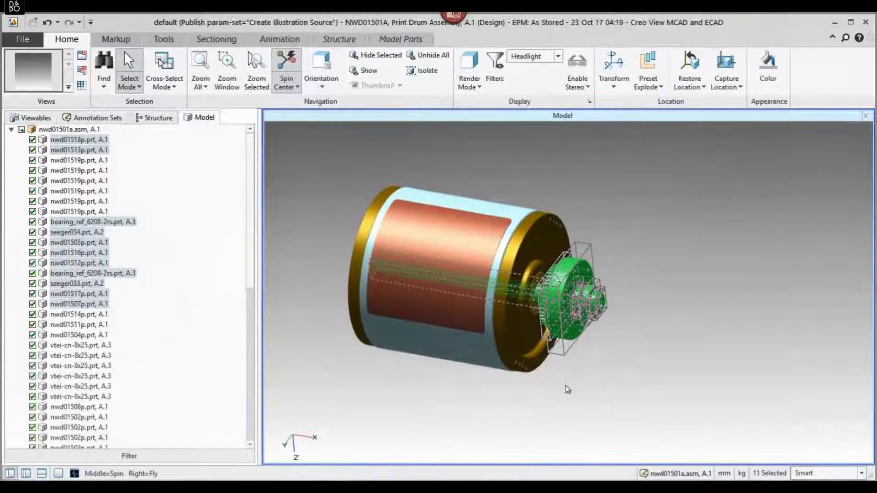
left_click(614, 69)
left_click_drag(511, 296, 690, 391)
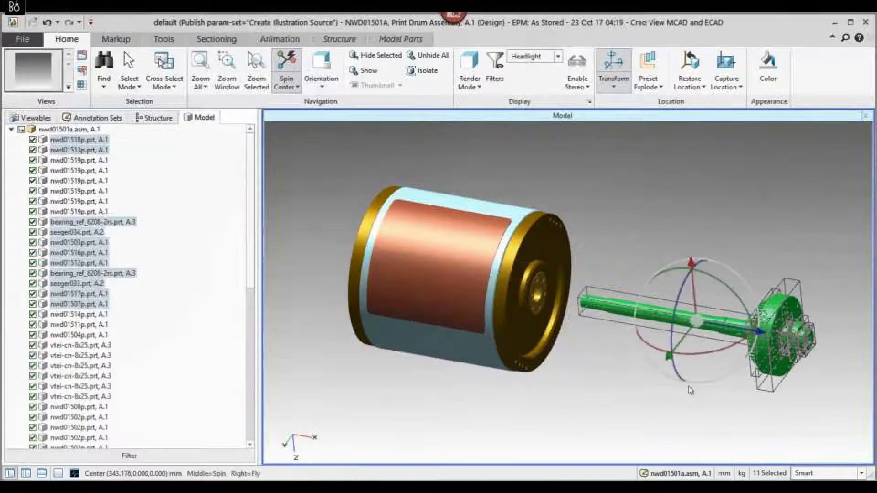
left_click(690, 391)
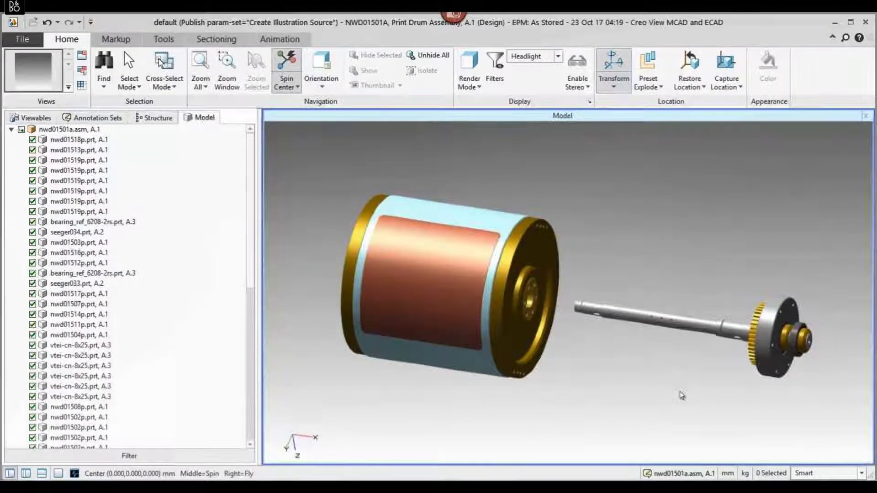
Select the vtei-cn-8x25 screws, end cap nwd01504p and flange nwd01514p, and move them off and above the drum to expose its interior
scroll(562, 314, "up", 5)
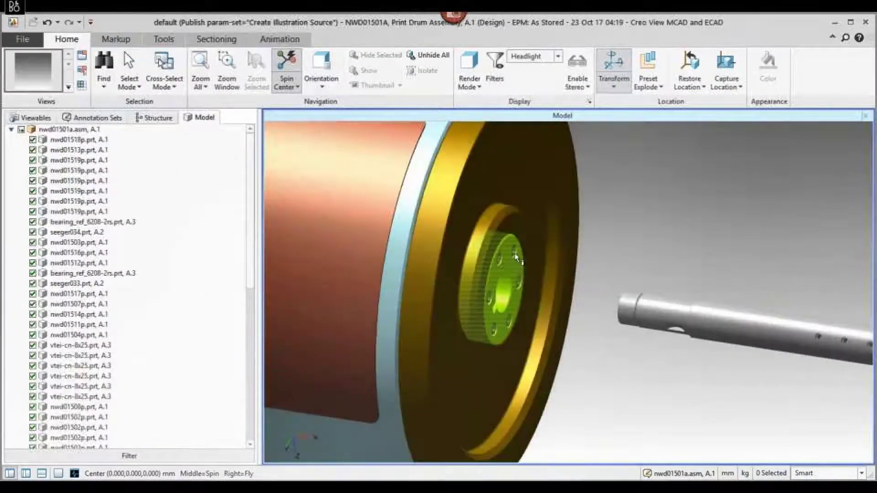
left_click(516, 255)
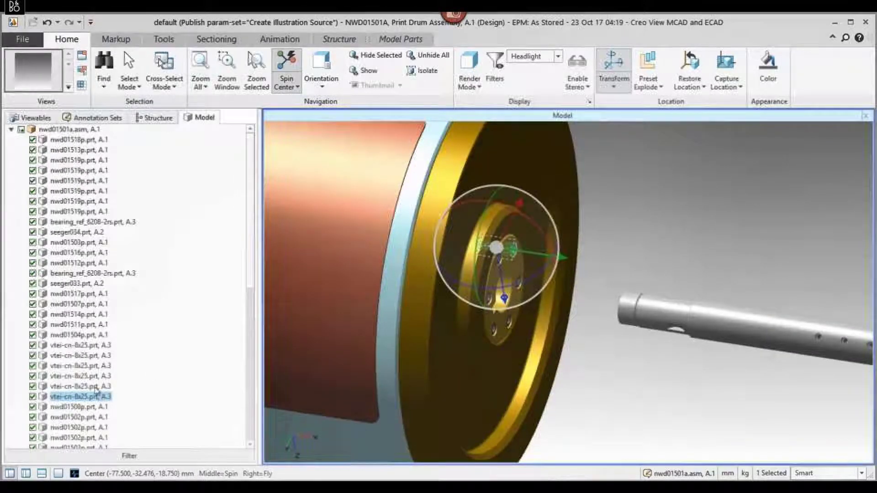
left_click(95, 345, "shift")
middle_click_drag(411, 274, 502, 302)
left_click(547, 298, "ctrl")
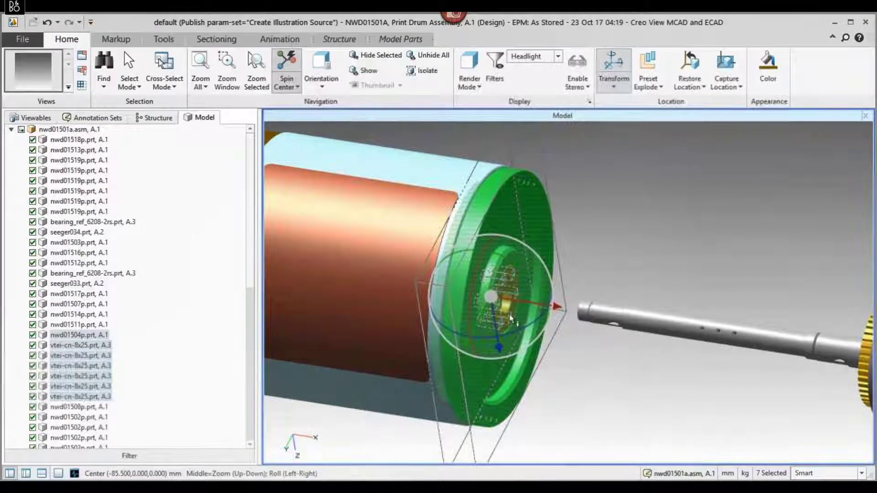
left_click(519, 302, "ctrl")
left_click_drag(519, 302, 587, 365)
scroll(579, 395, "down", 2)
middle_click_drag(579, 394, 411, 402)
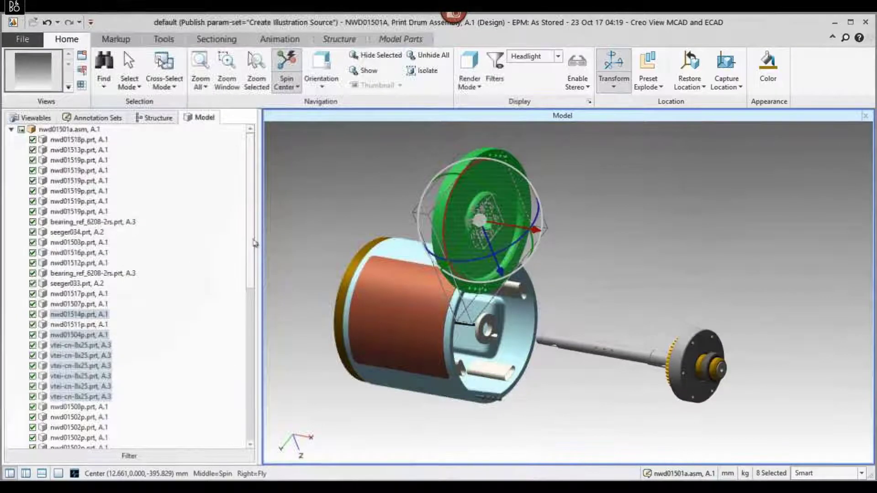
Deselect the moved parts and close Creo View without saving the annotation set
left_click(303, 386)
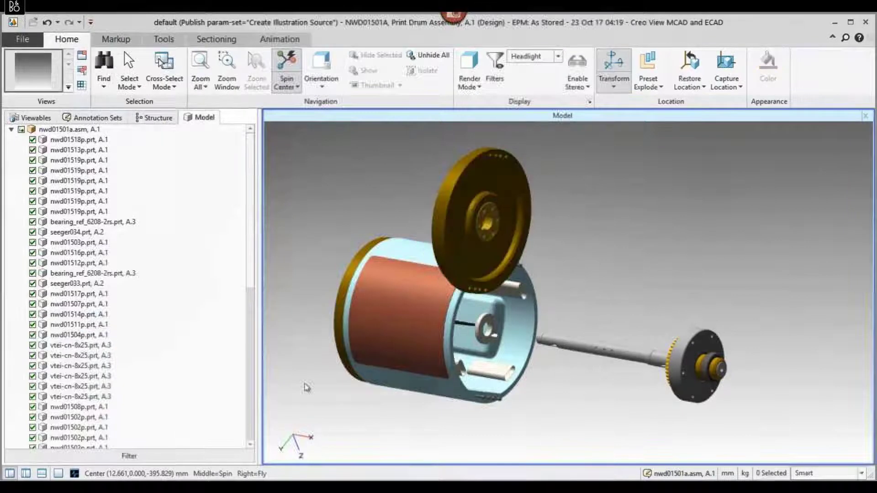
left_click(866, 22)
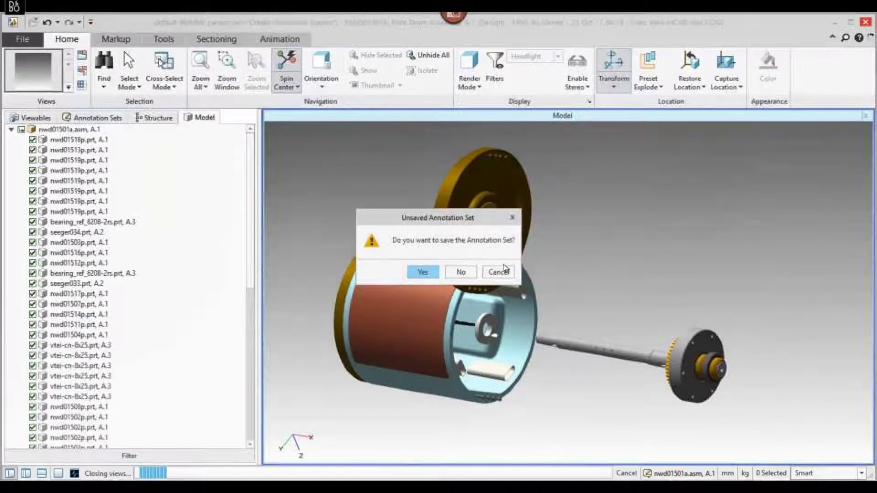
left_click(473, 274)
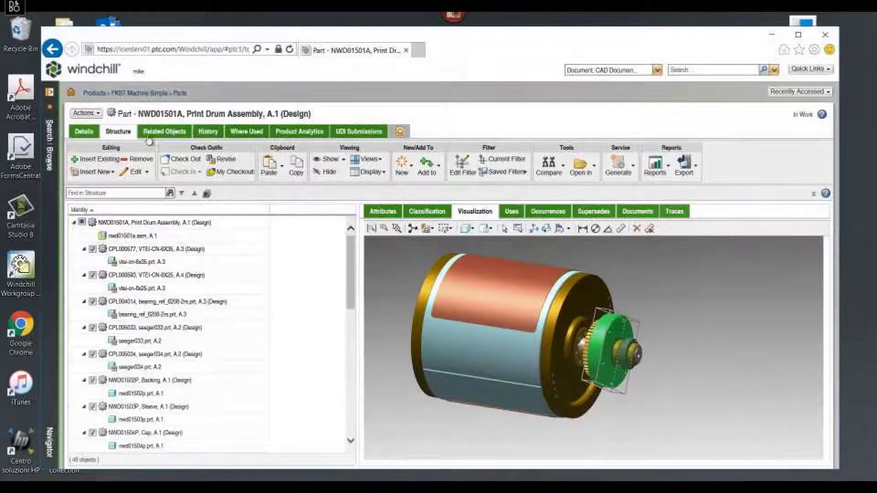
Open the Print Drum Assembly from Windchill in the Manufacturing Associative Part Structure Browser, maximize the window and widen the design structure pane
left_click(85, 112)
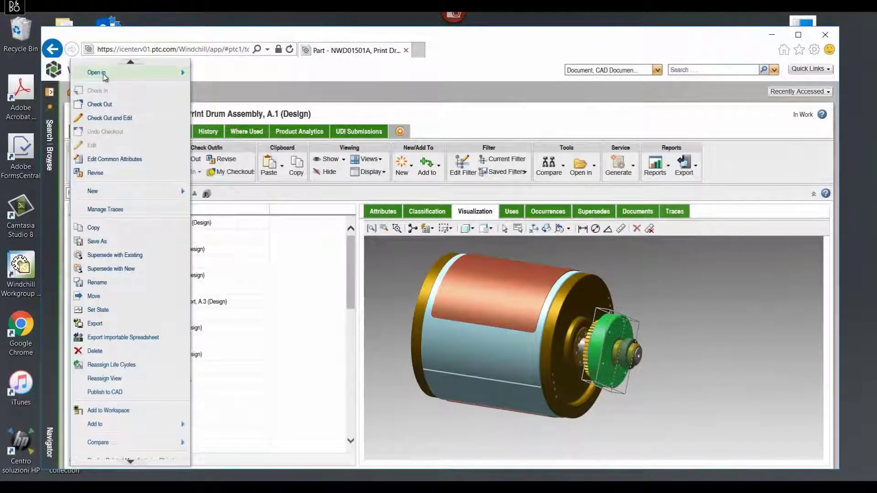
mouse_move(104, 77)
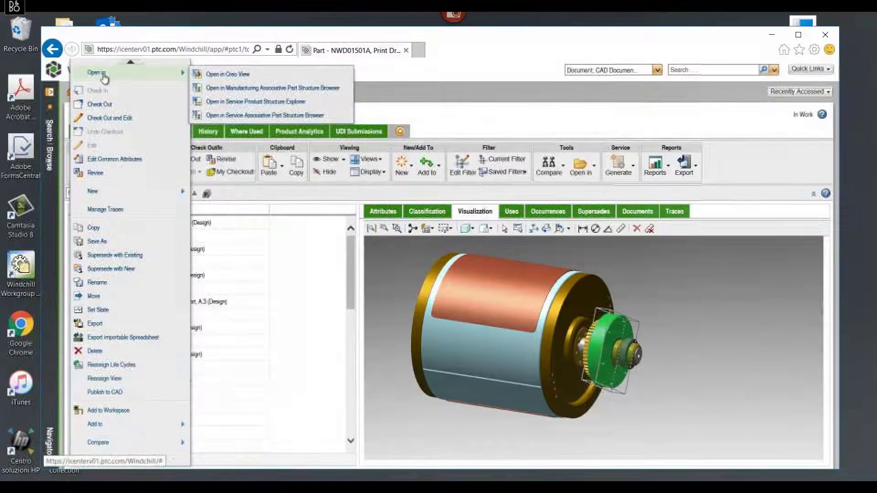
left_click(229, 88)
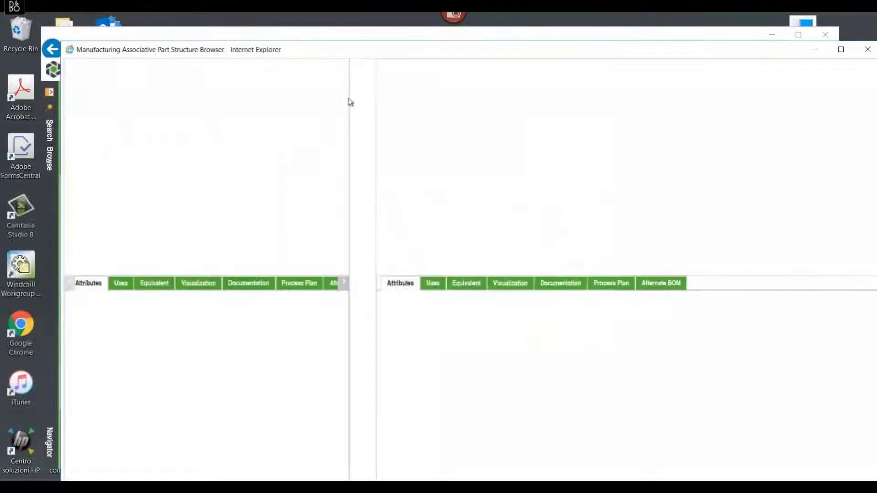
double_click(380, 51)
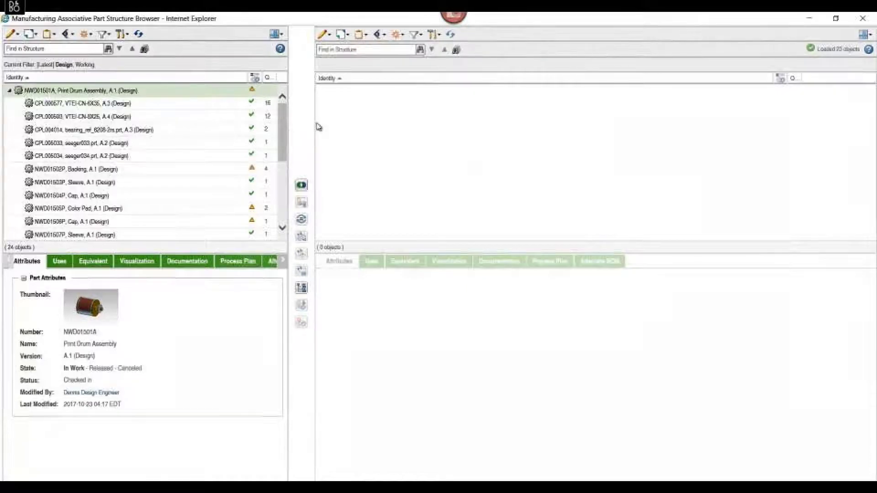
left_click_drag(291, 132, 332, 123)
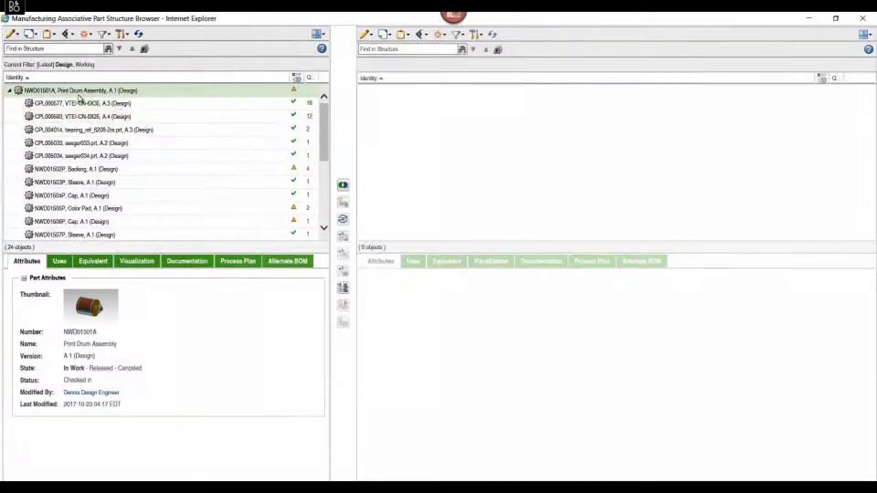
Create a downstream branch of NWD01501A, Print Drum Assembly, with the Manufacturing view, Do not duplicate and the FKST Machine Simple context
right_click(43, 91)
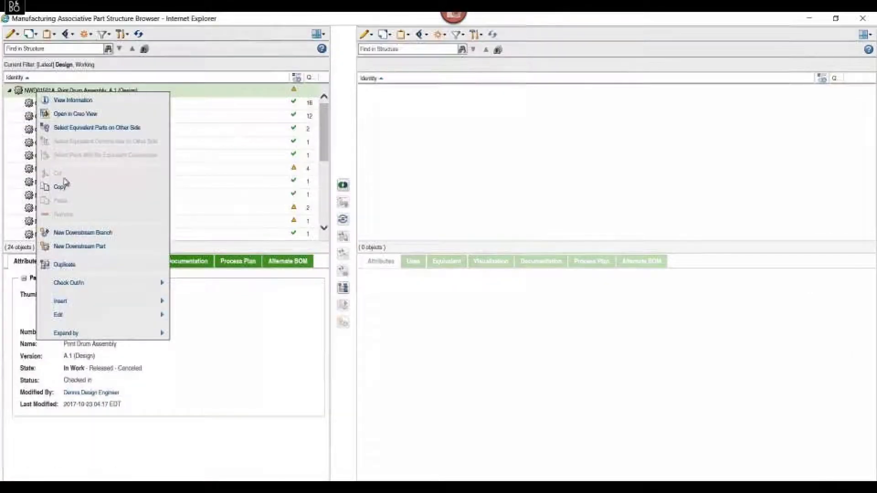
left_click(89, 235)
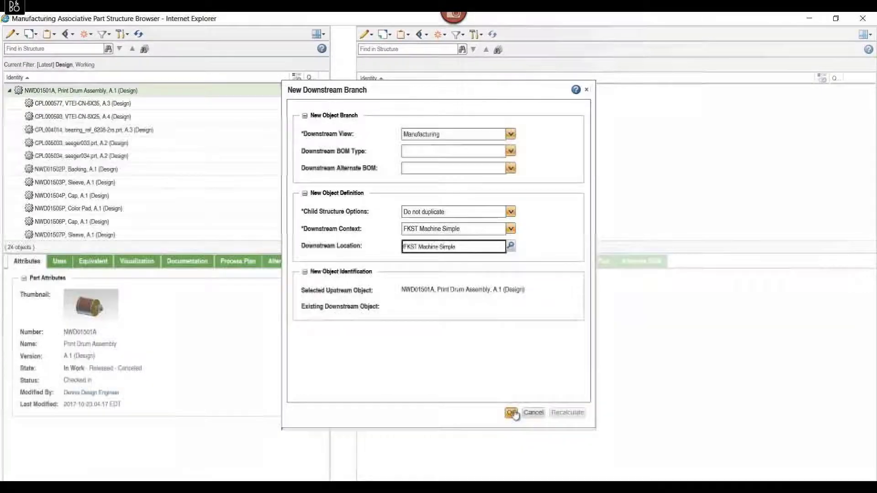
left_click(482, 135)
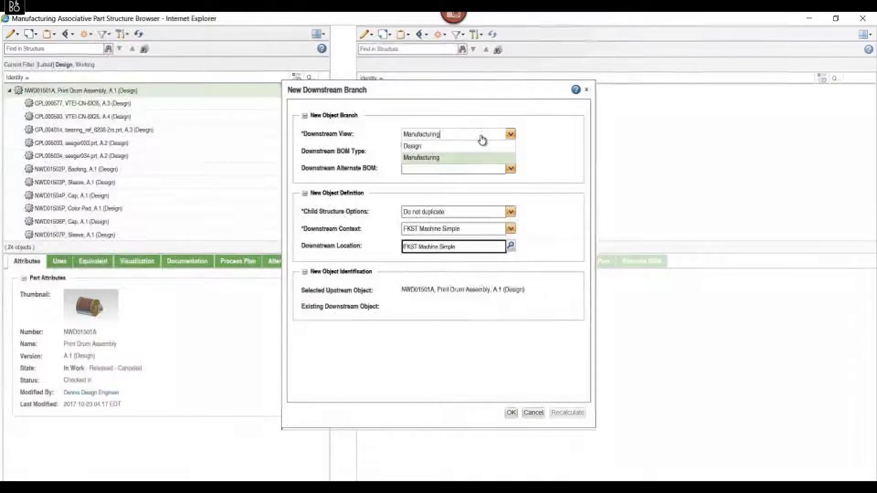
left_click(485, 135)
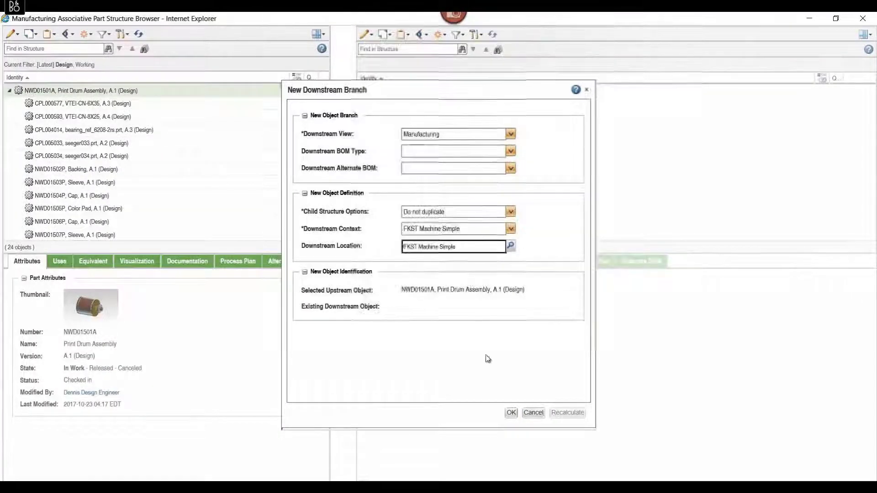
left_click(511, 412)
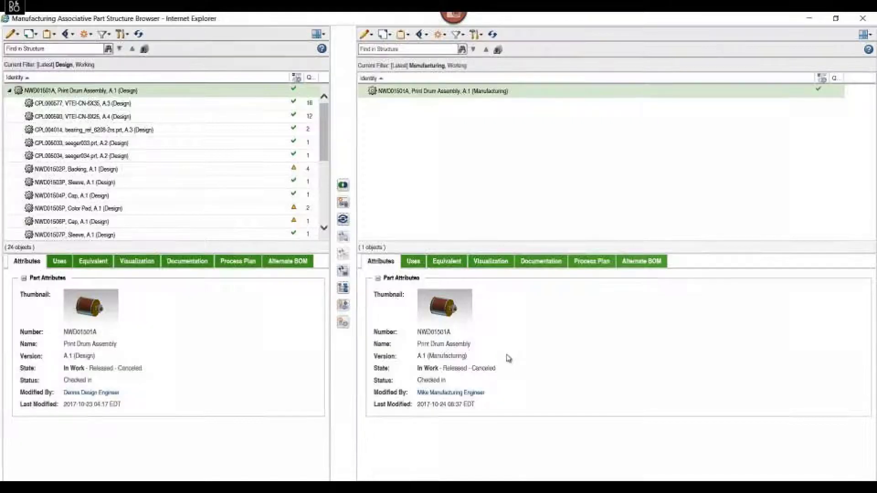
left_click(501, 268)
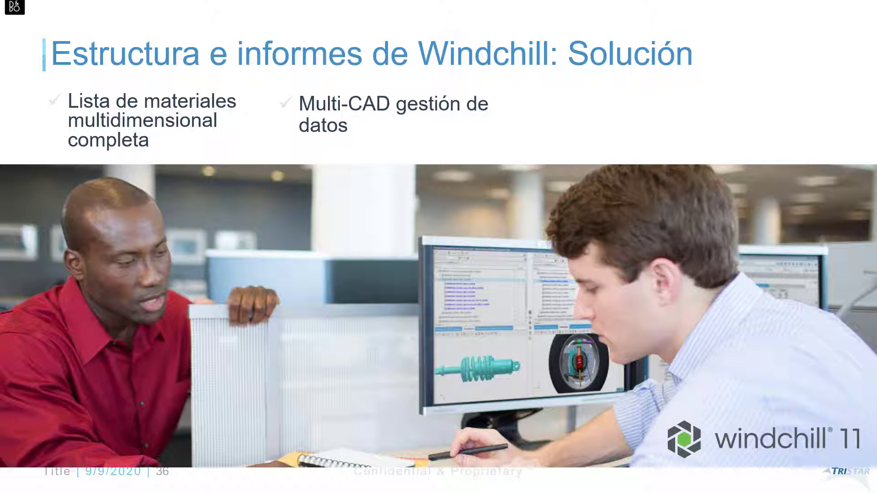
key("Right")
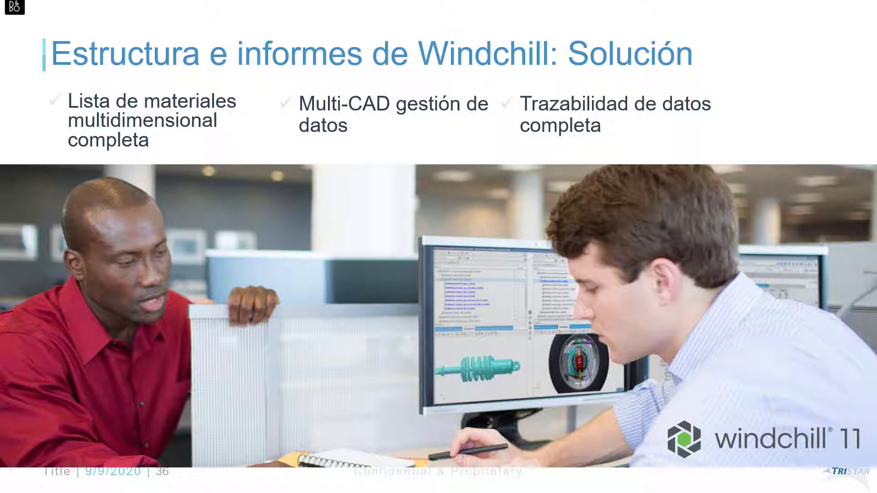
key("Right")
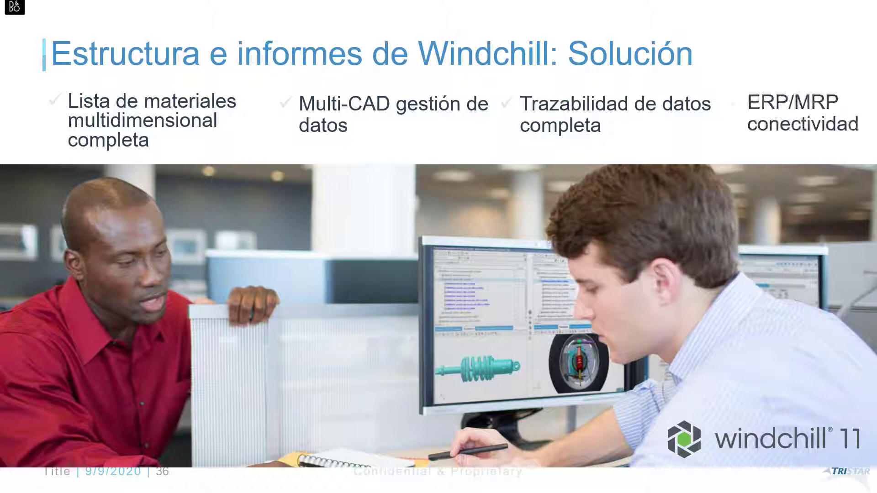